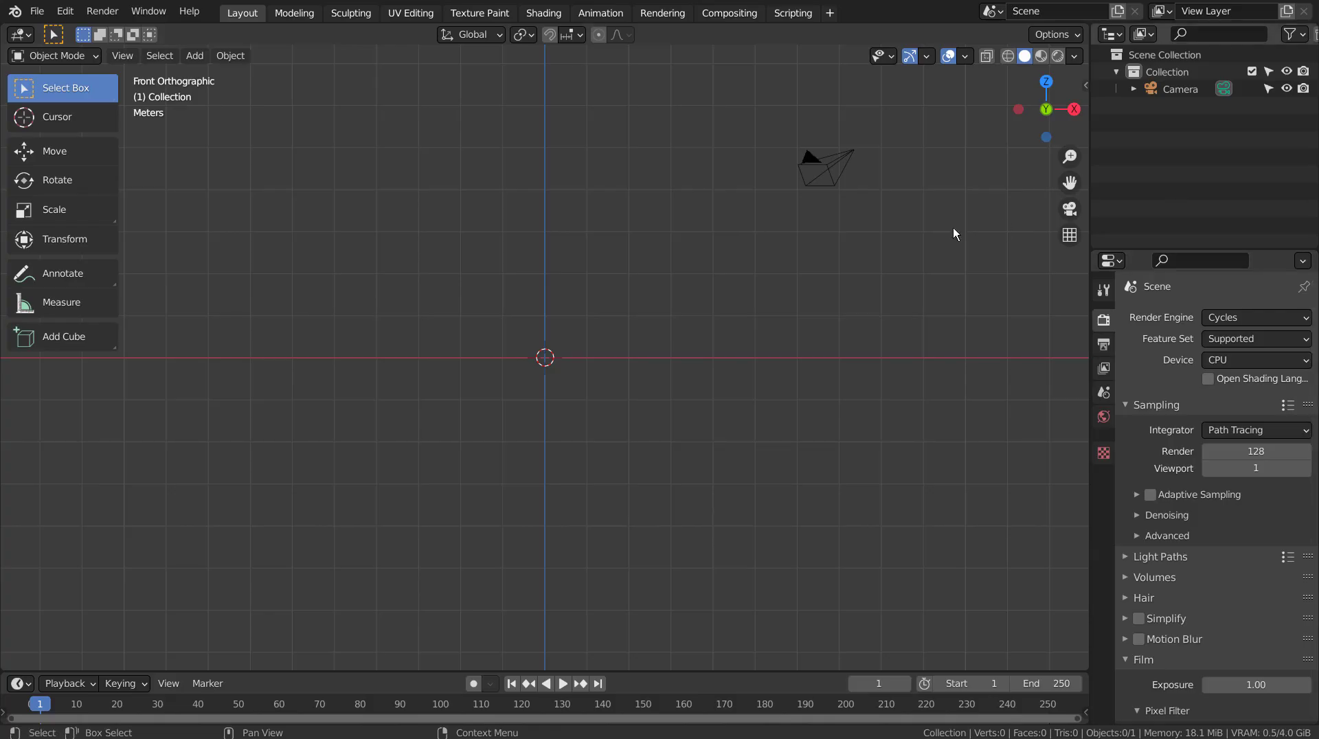
# Step: Add a UV sphere mesh at the world origin
pyautogui.click(633, 305)
pyautogui.hotkey('shift', 'a')
pyautogui.moveTo(632, 305)
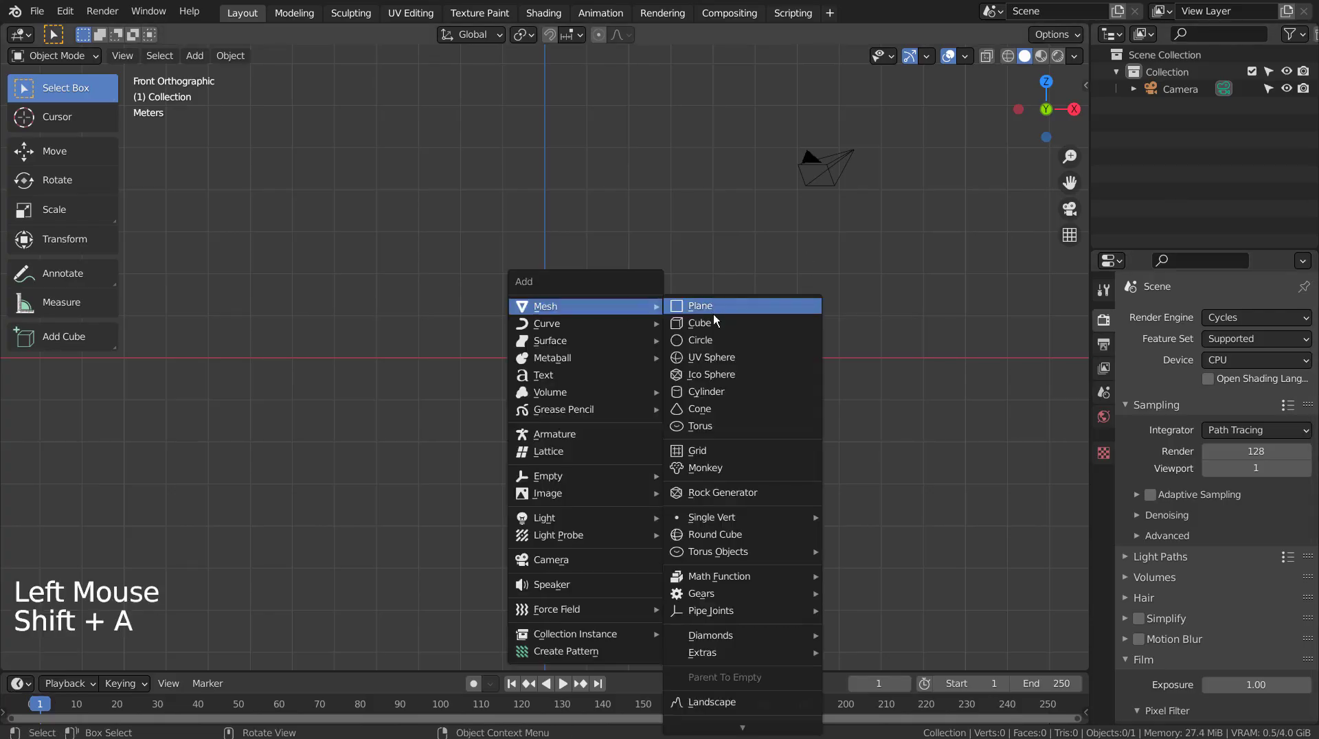
pyautogui.click(723, 356)
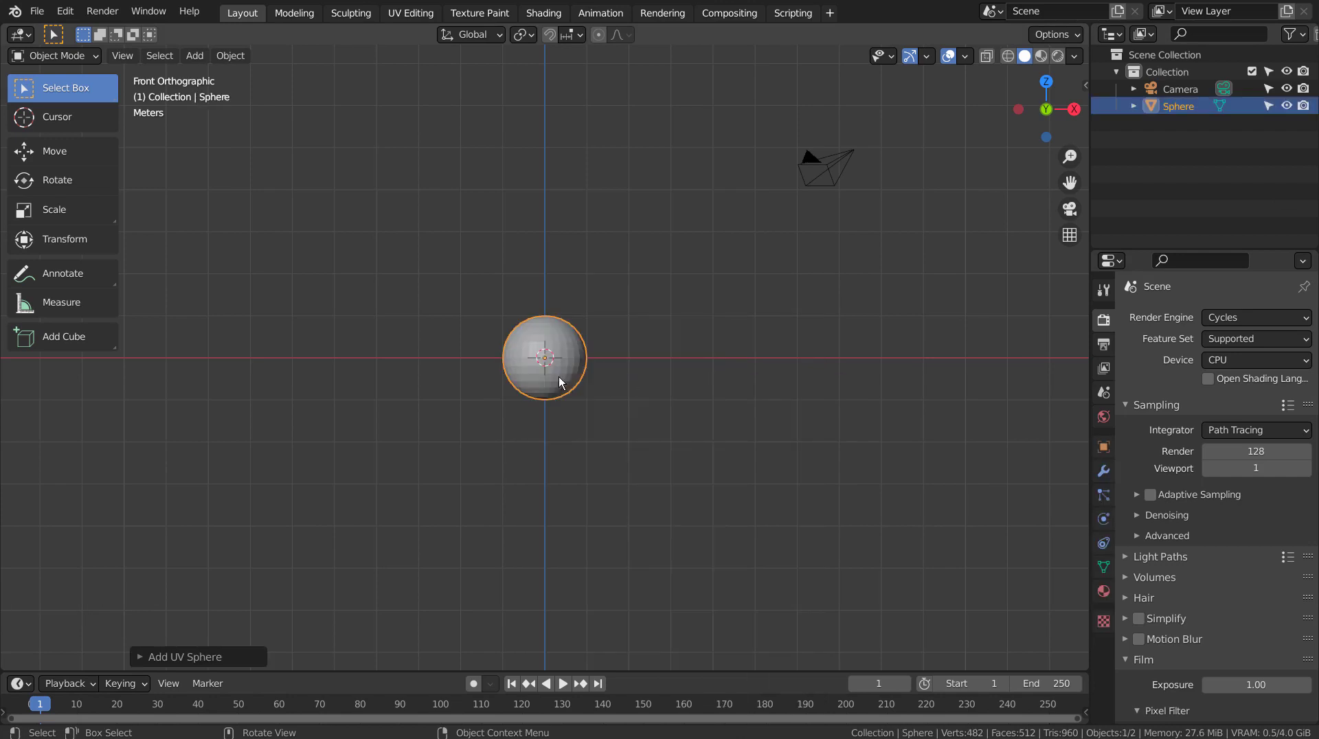
# Step: Rotate the sphere 90° around the X axis and shade it smooth
pyautogui.scroll(4, 558, 376)
pyautogui.press('r')
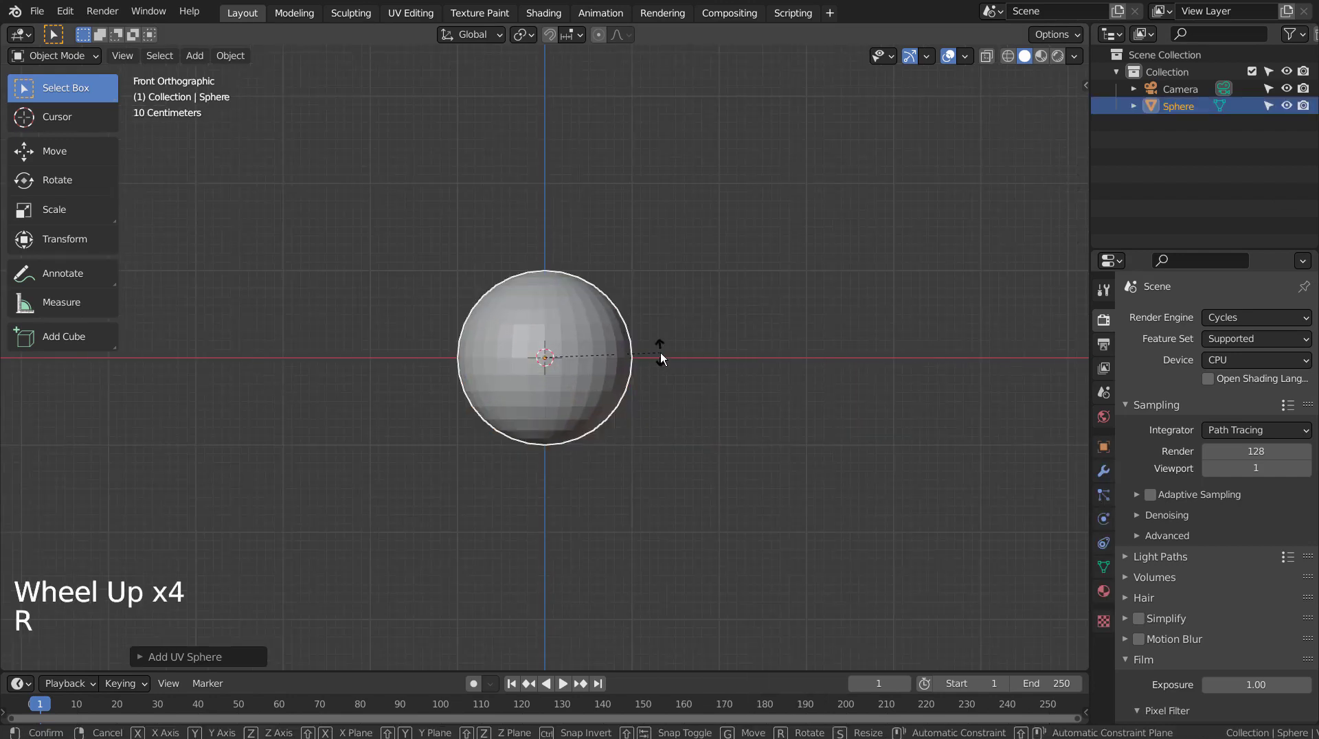
pyautogui.write('x')
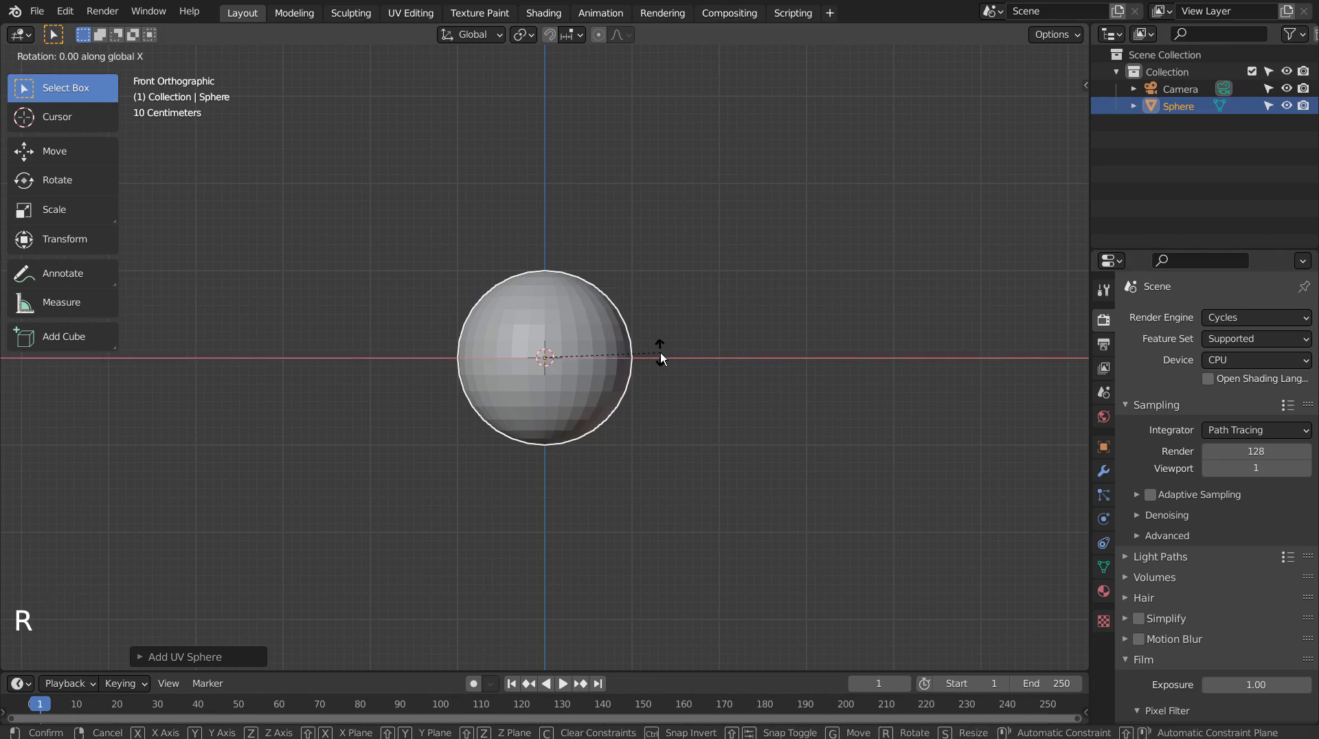
pyautogui.write('90')
pyautogui.press('Return')
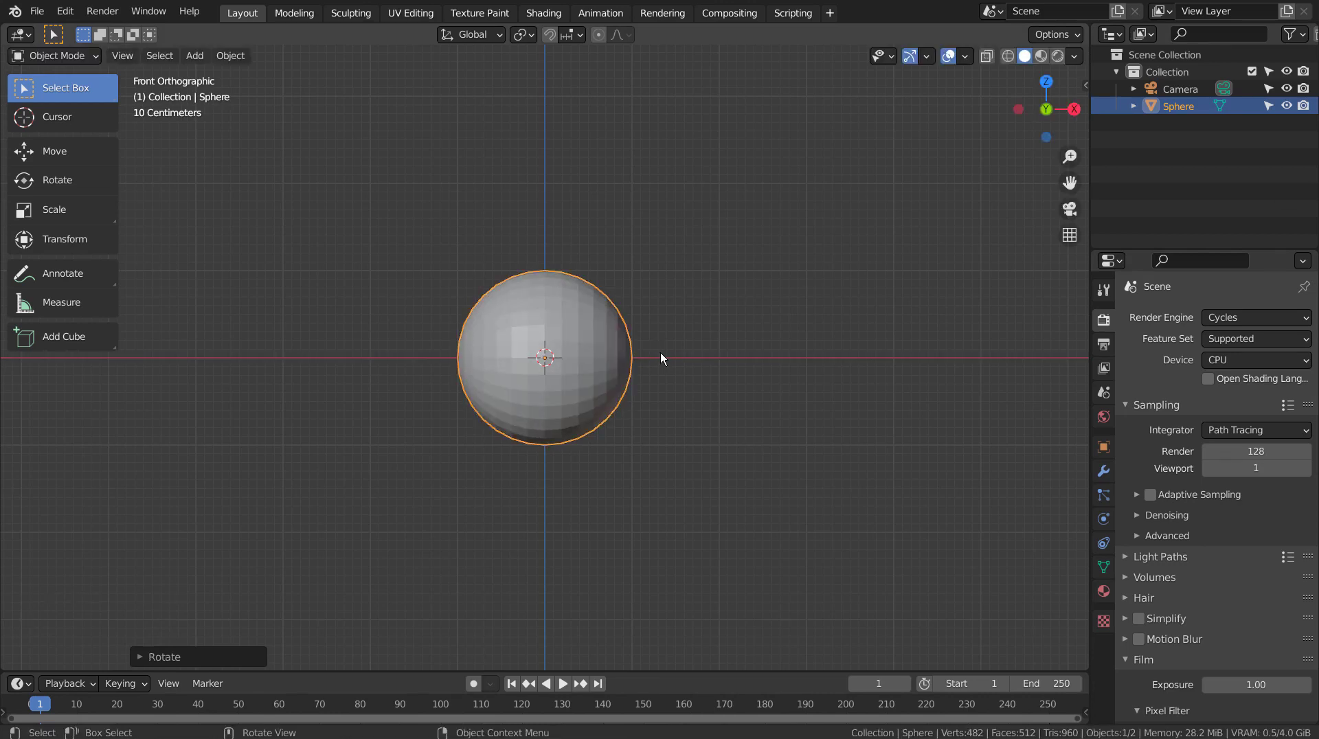
pyautogui.rightClick(595, 326)
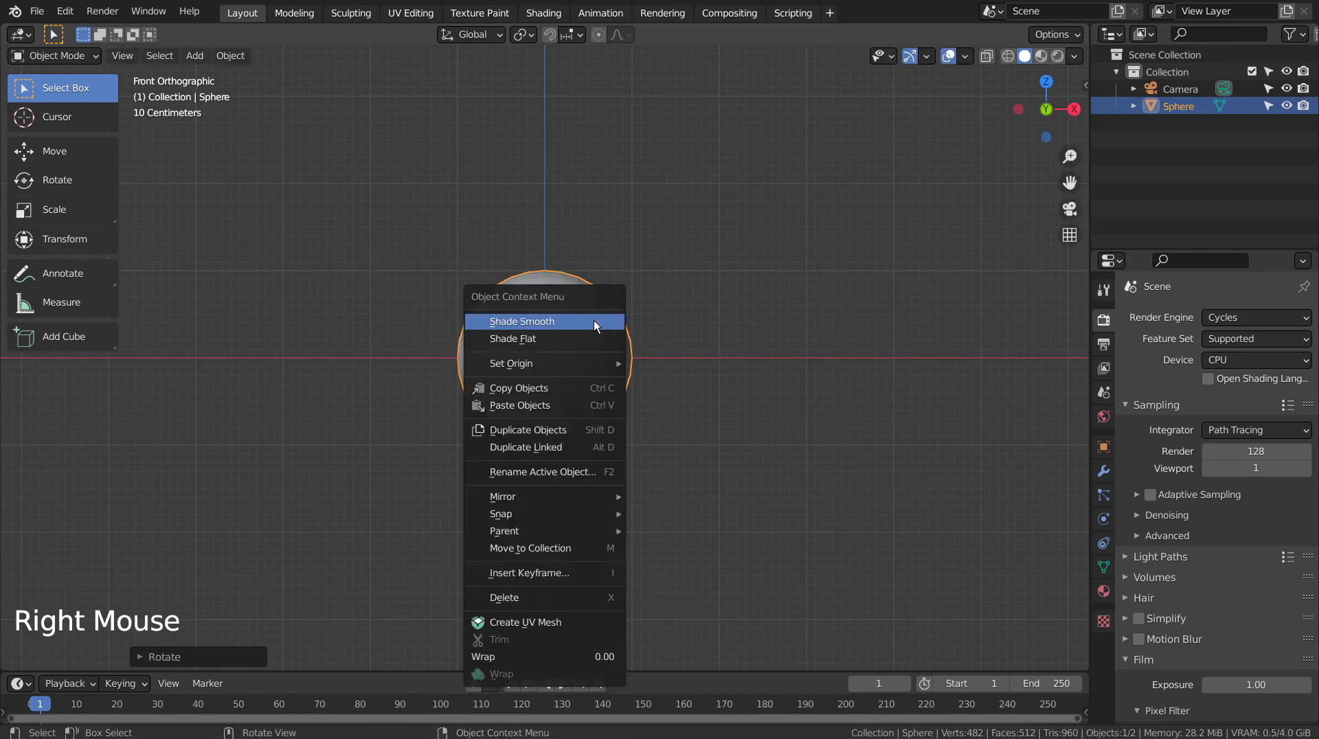
pyautogui.click(593, 320)
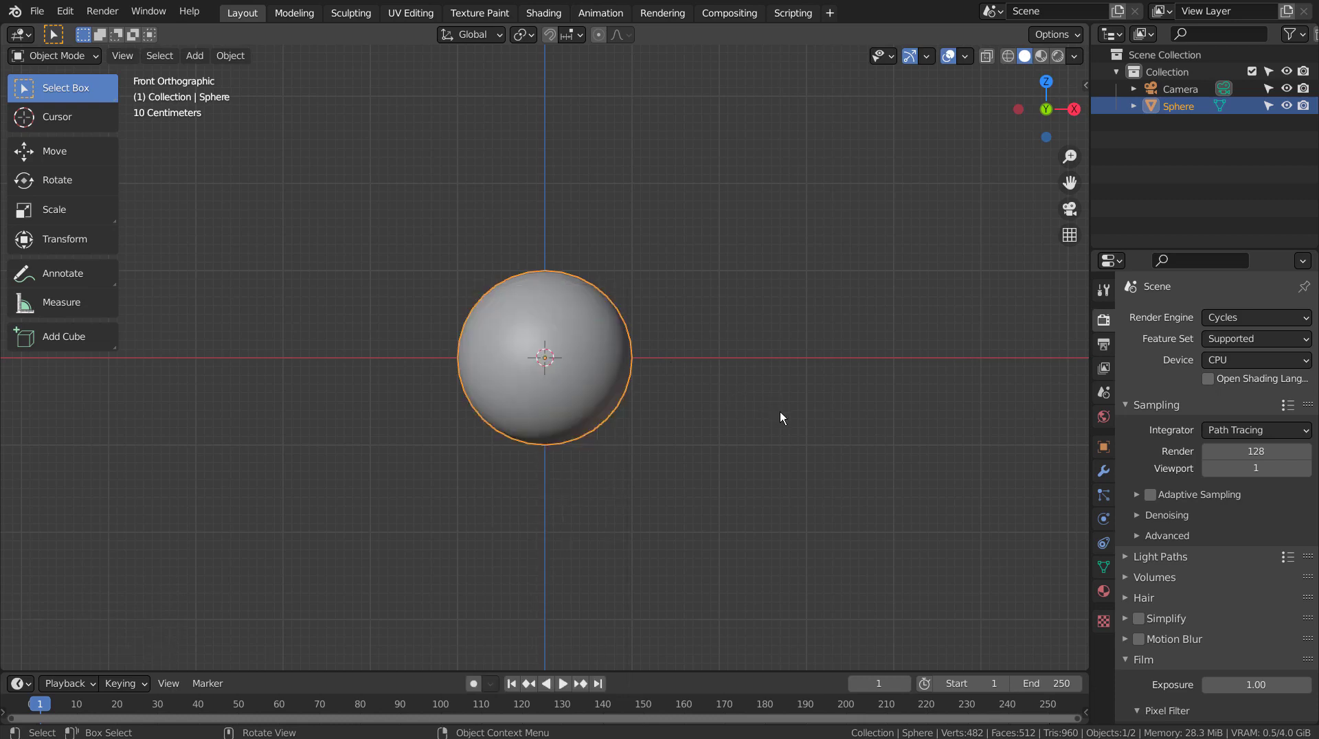
# Step: Add an Array modifier to the sphere and apply the sphere's rotation so the copies line up along the X axis
pyautogui.moveTo(781, 412); pyautogui.dragTo(781, 442, button='middle')
pyautogui.press('KP_1')
pyautogui.scroll(-3, 780, 448)
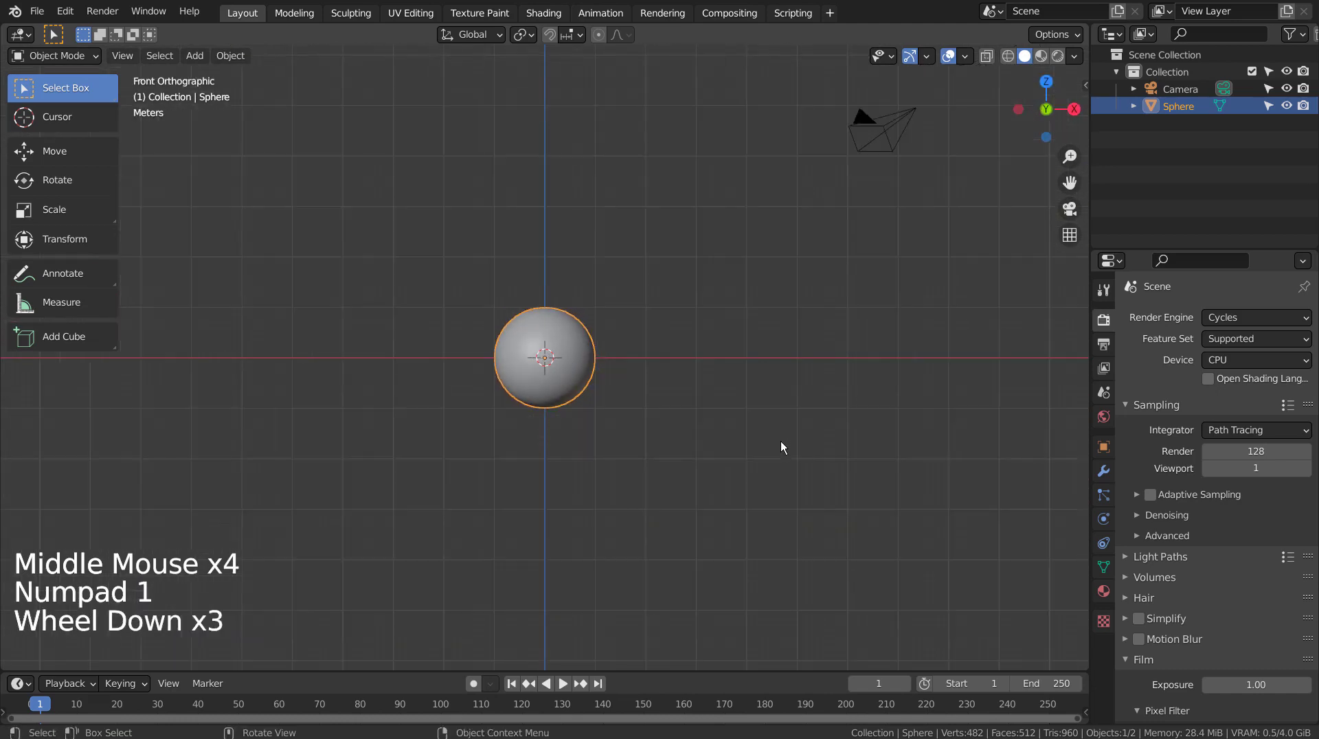
pyautogui.click(1103, 471)
pyautogui.click(1188, 318)
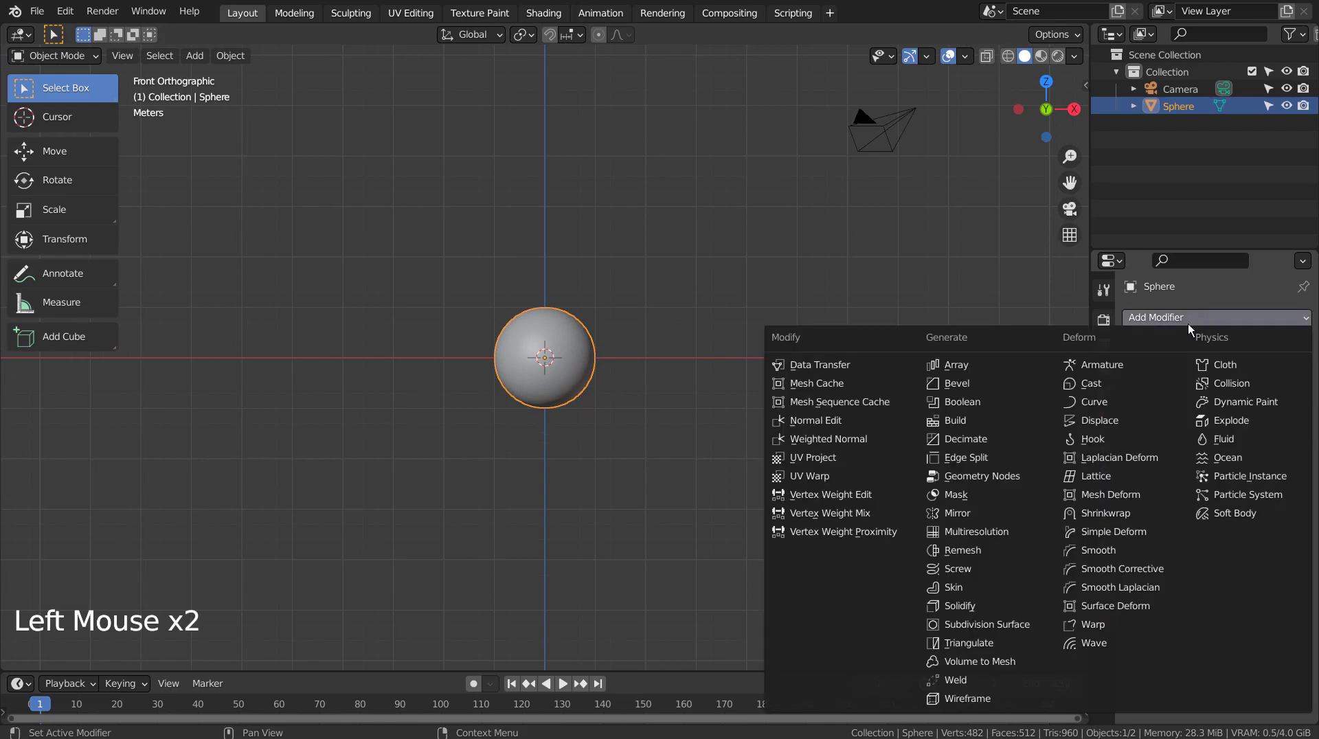
pyautogui.click(979, 373)
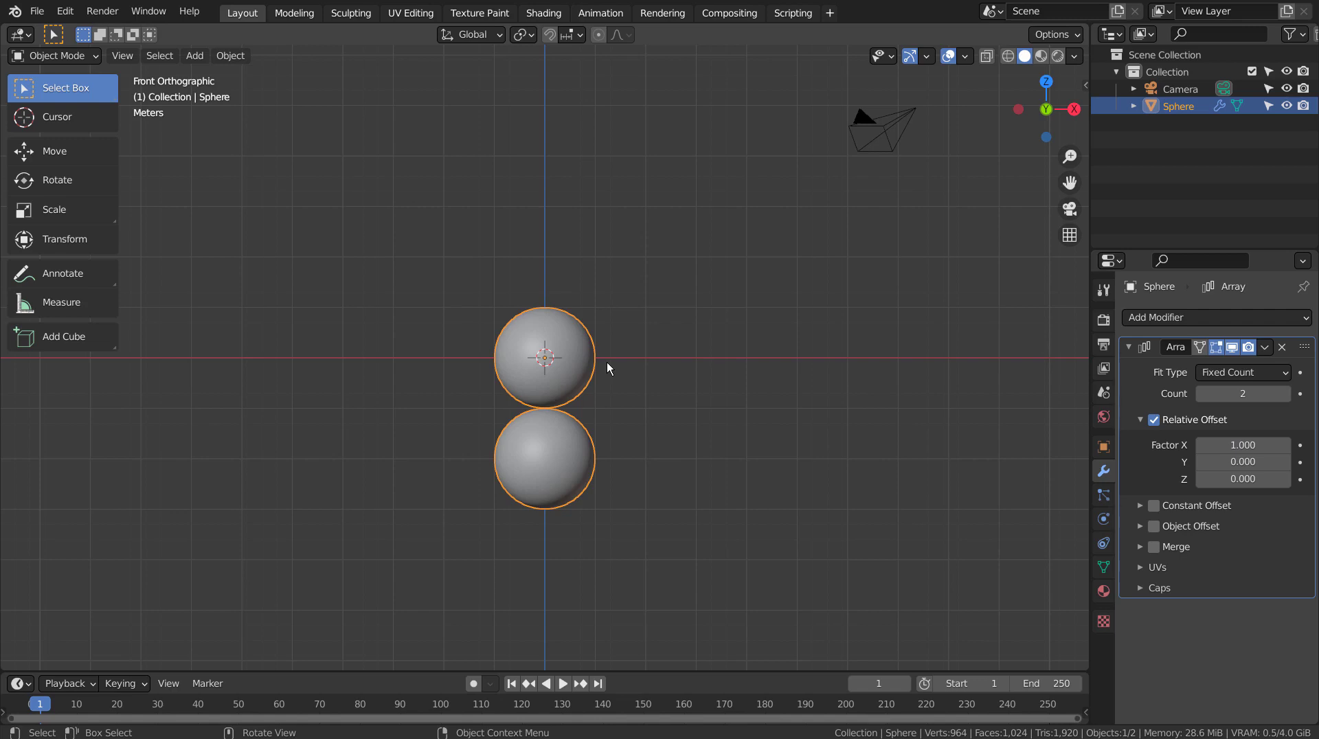
pyautogui.hotkey('ctrl', 'a')
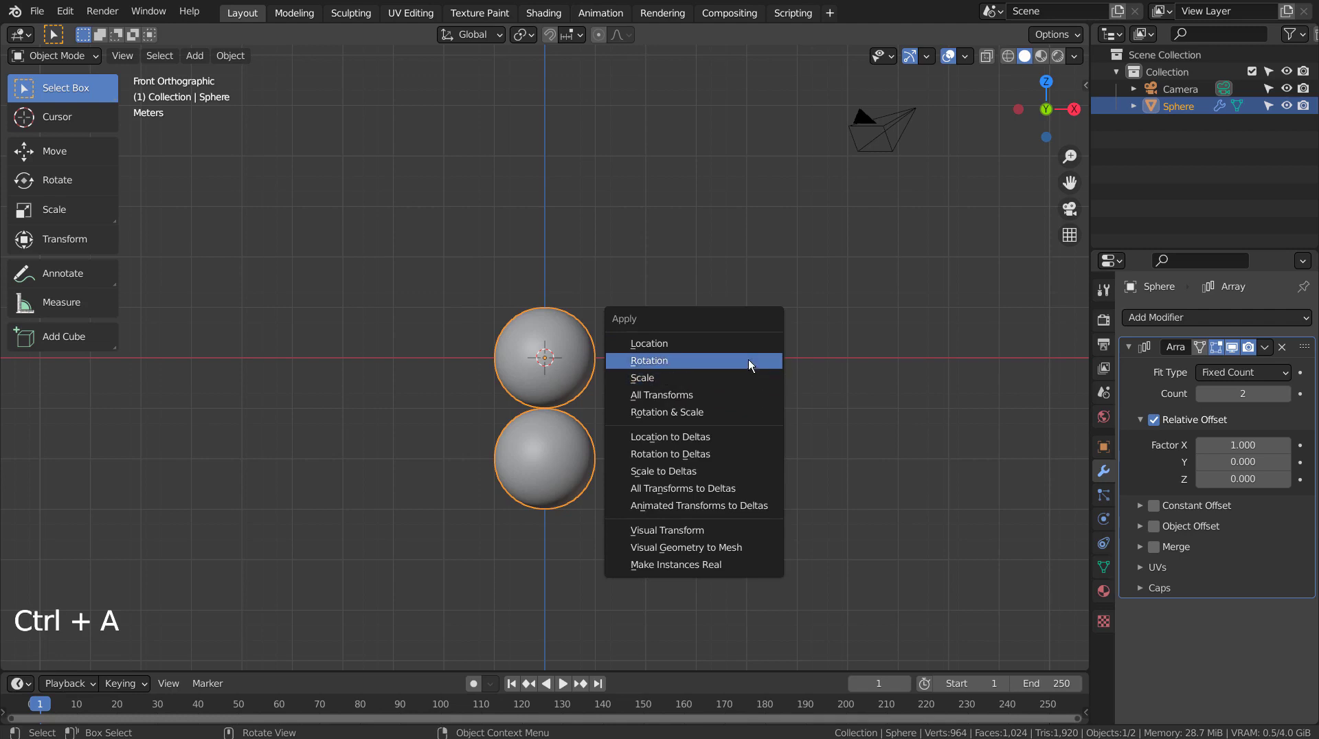
pyautogui.click(748, 354)
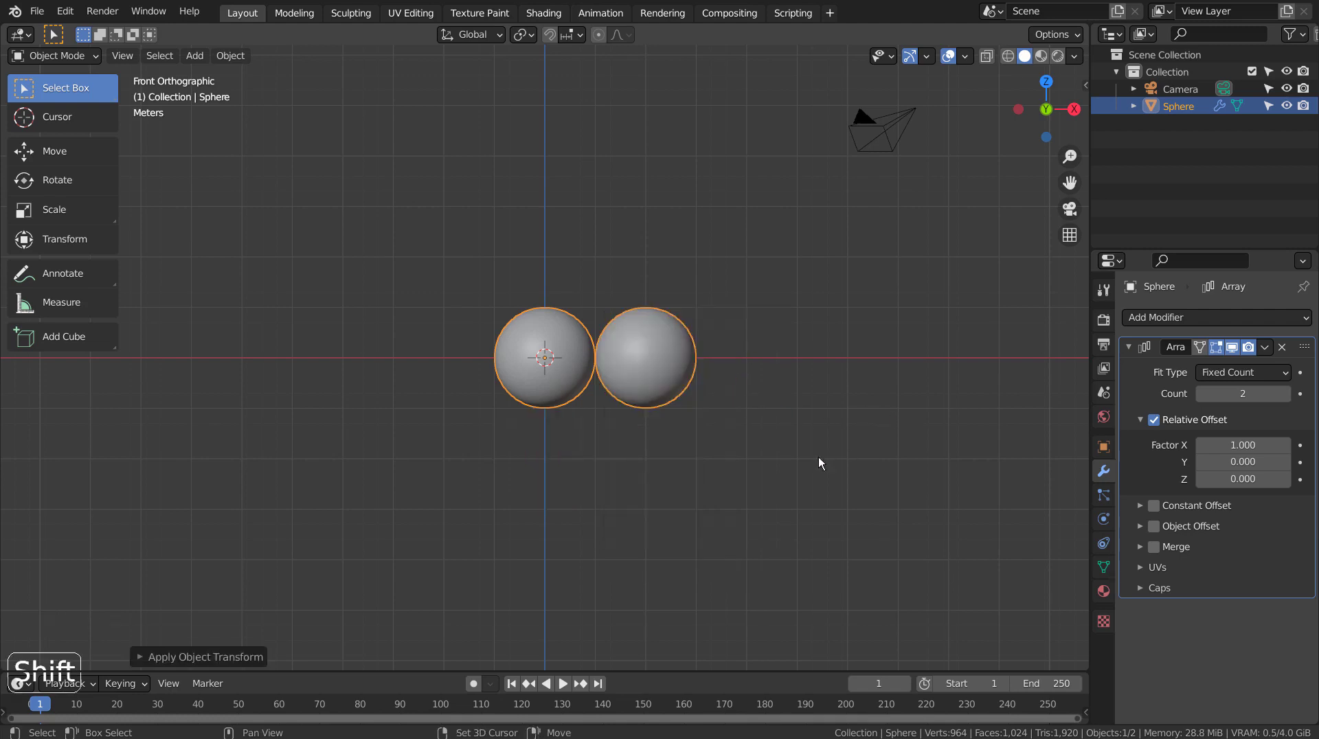
# Step: Set the Array modifier's count to 30 and inspect the row of spheres
pyautogui.keyDown('shift'); pyautogui.moveTo(818, 456); pyautogui.dragTo(680, 502, button='middle'); pyautogui.keyUp('shift')
pyautogui.click(1198, 393)
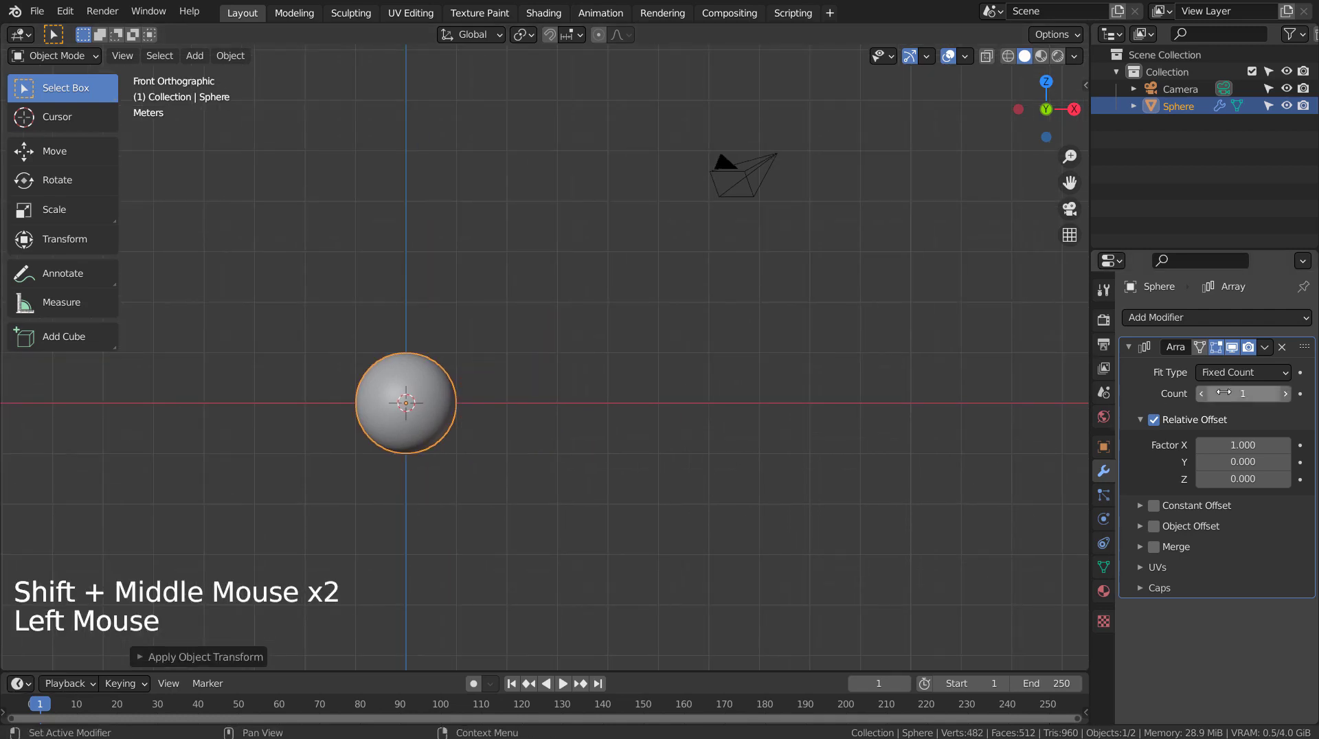
pyautogui.click(1198, 393)
pyautogui.write('30')
pyautogui.press('Return')
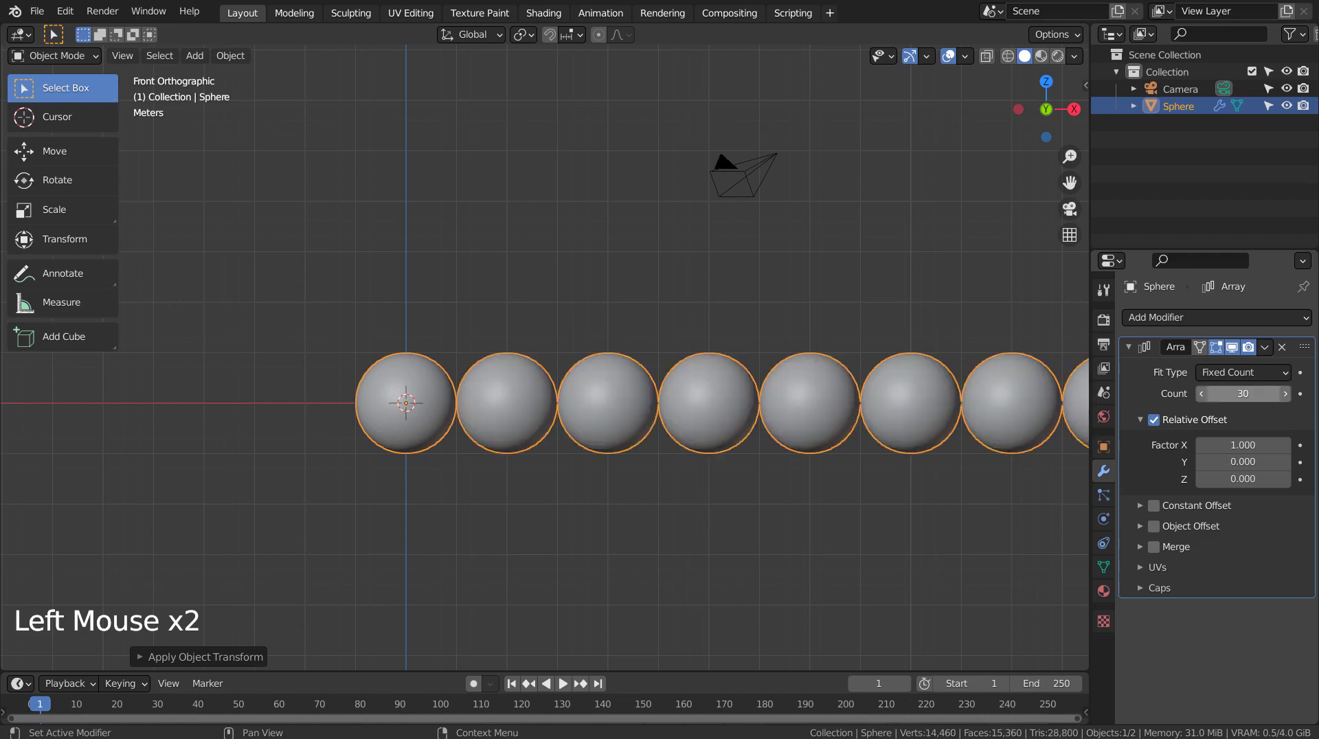
pyautogui.scroll(-11, 834, 379)
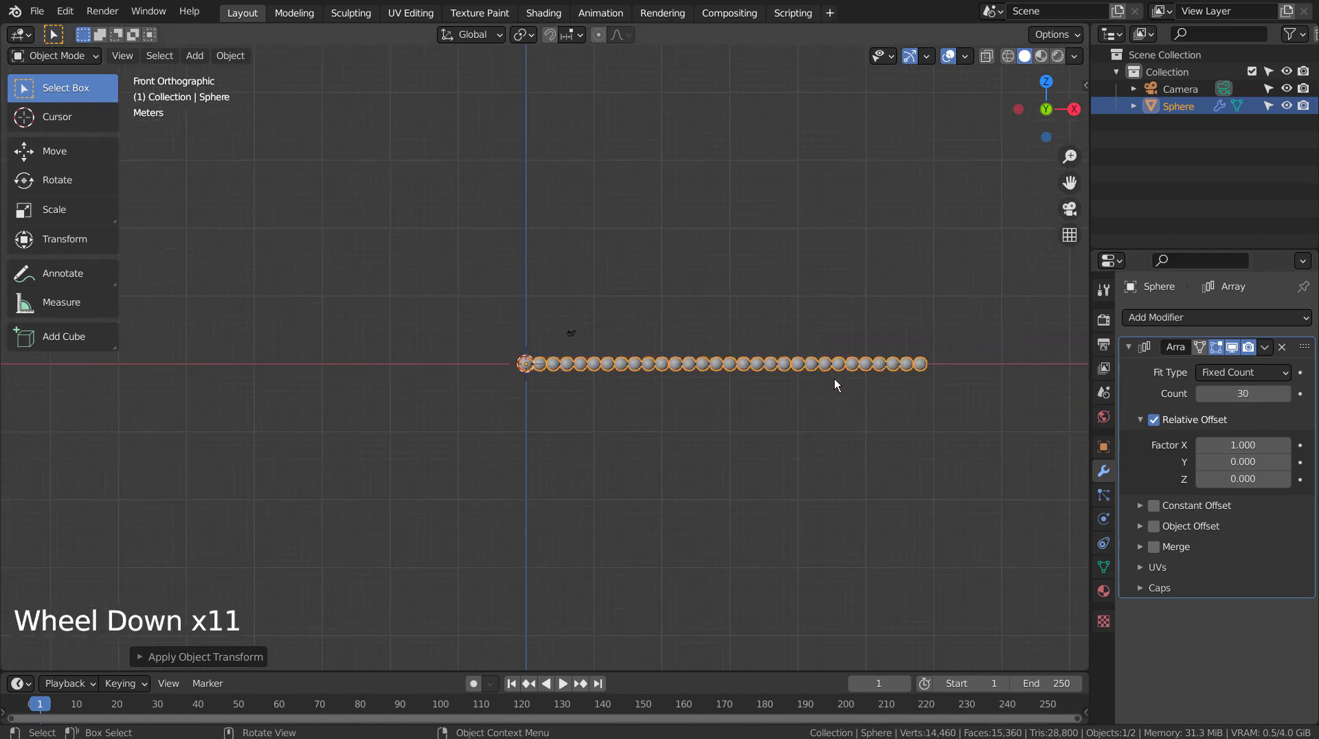
pyautogui.scroll(5, 834, 379)
pyautogui.scroll(2, 831, 371)
pyautogui.moveTo(826, 348); pyautogui.dragTo(776, 437, button='middle')
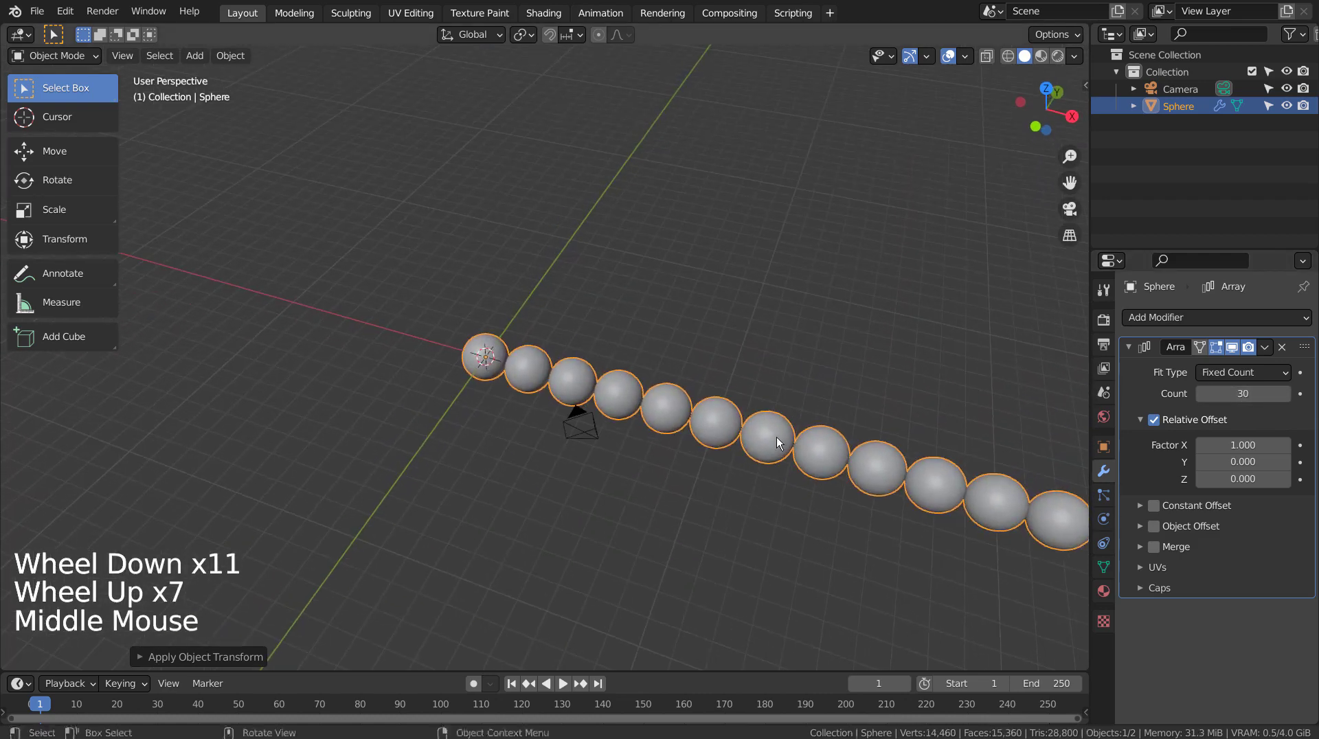
# Step: Set the sphere's Array modifier count to 100
pyautogui.click(1257, 394)
pyautogui.write('100')
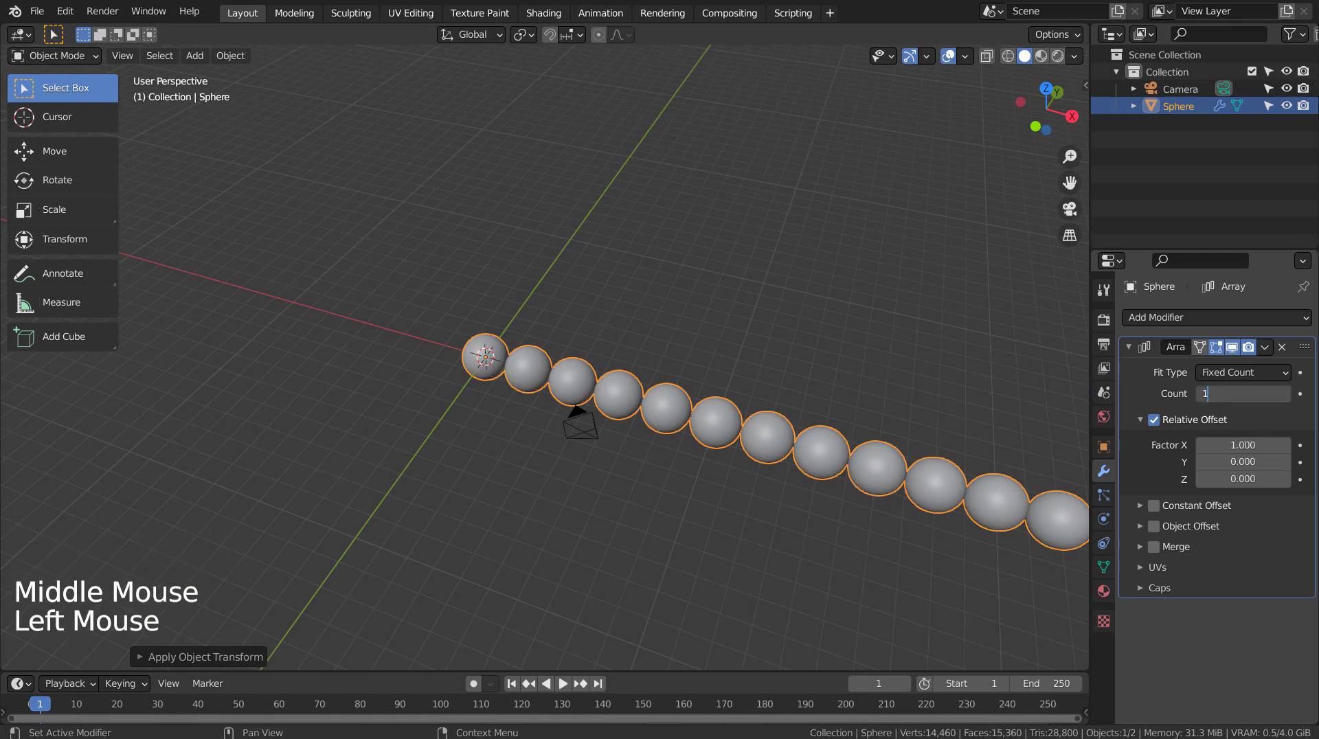
pyautogui.press('Return')
pyautogui.scroll(-16, 834, 496)
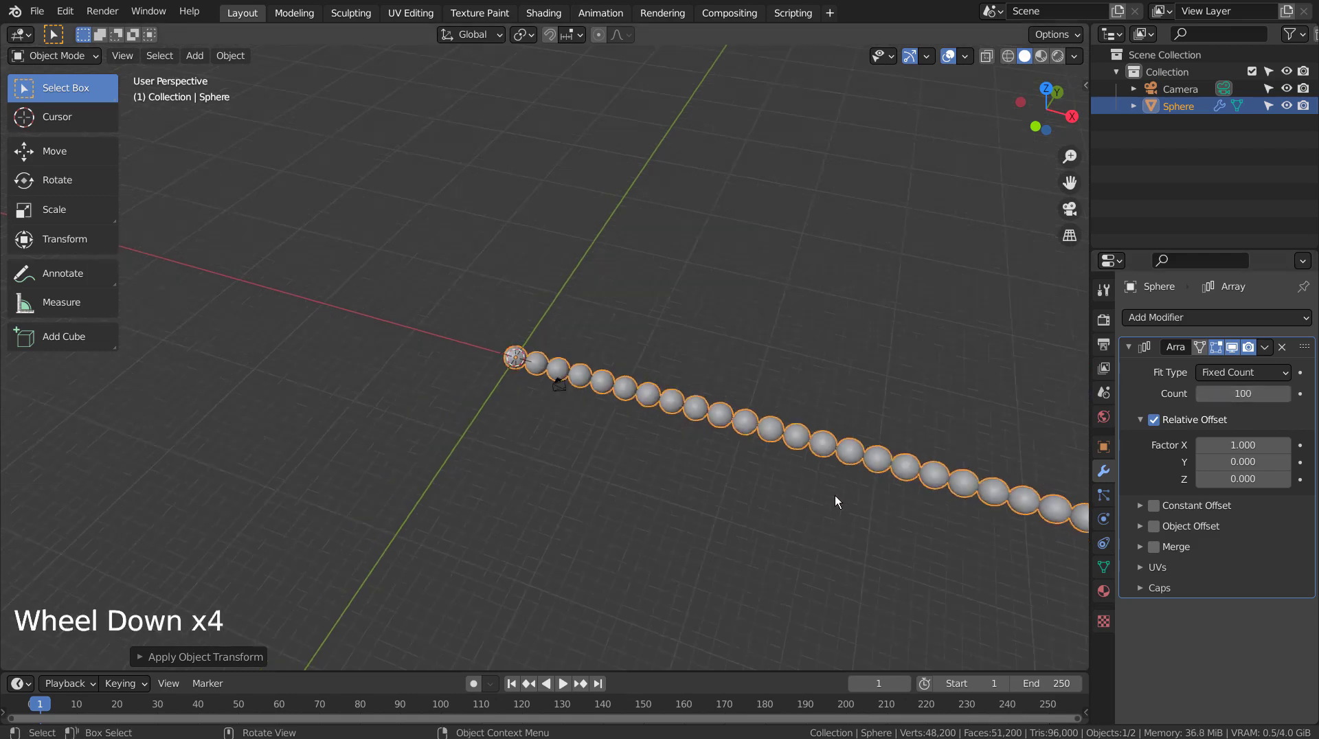
pyautogui.scroll(17, 834, 496)
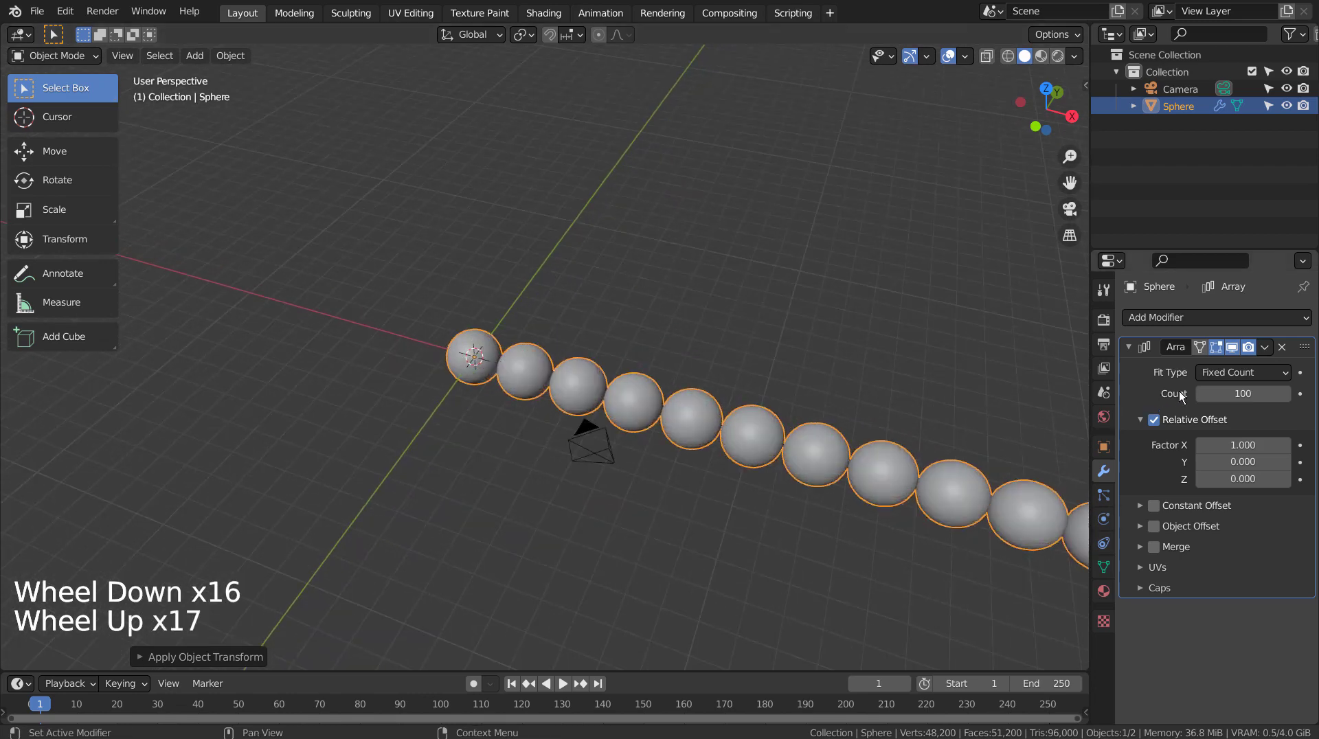
# Step: Add a Simple Curve circle at the world origin and make it a 3D curve
pyautogui.hotkey('shift', 'a')
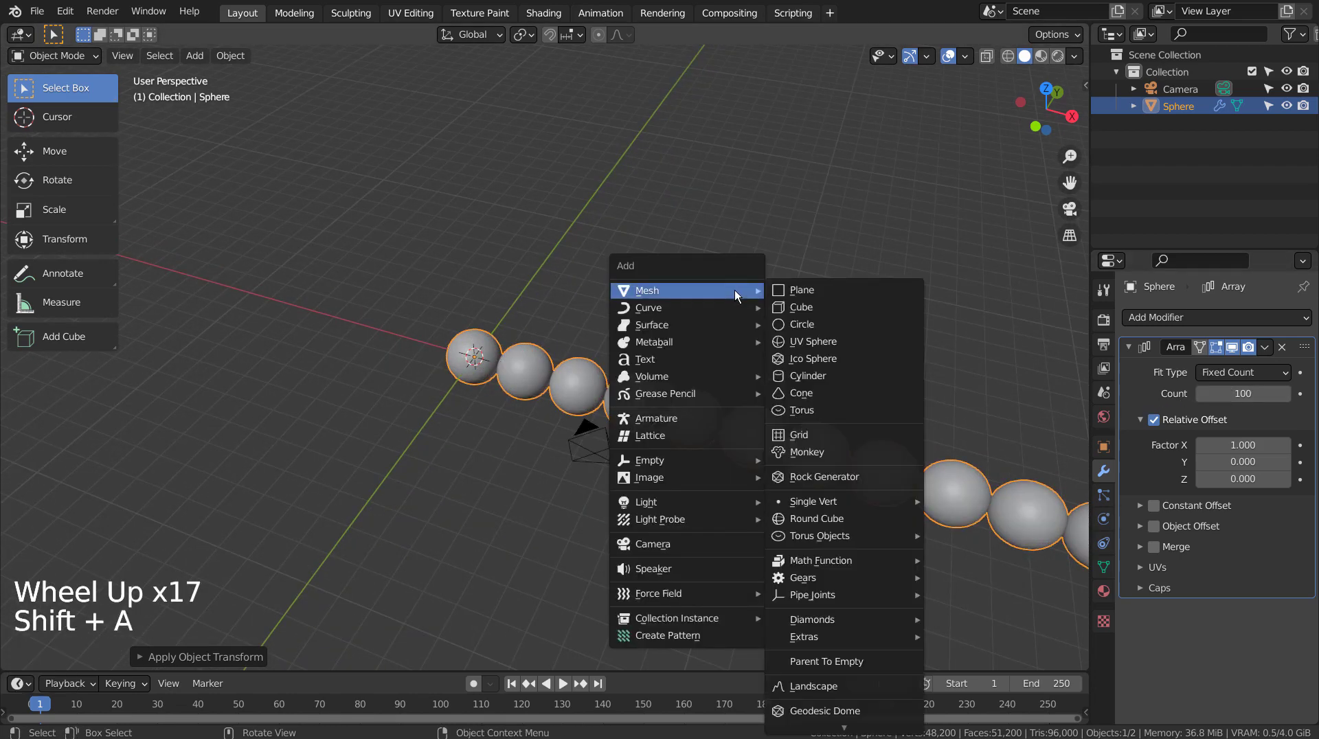
pyautogui.moveTo(709, 310)
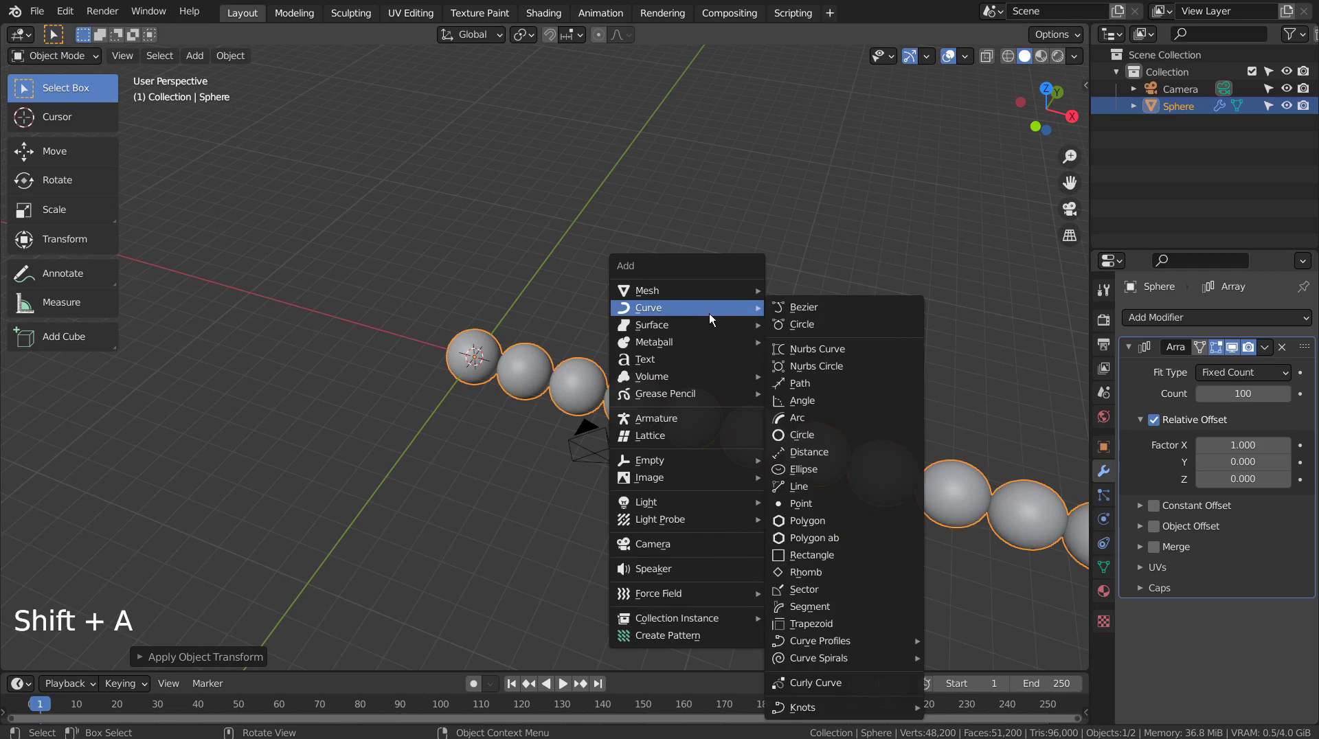
pyautogui.click(901, 437)
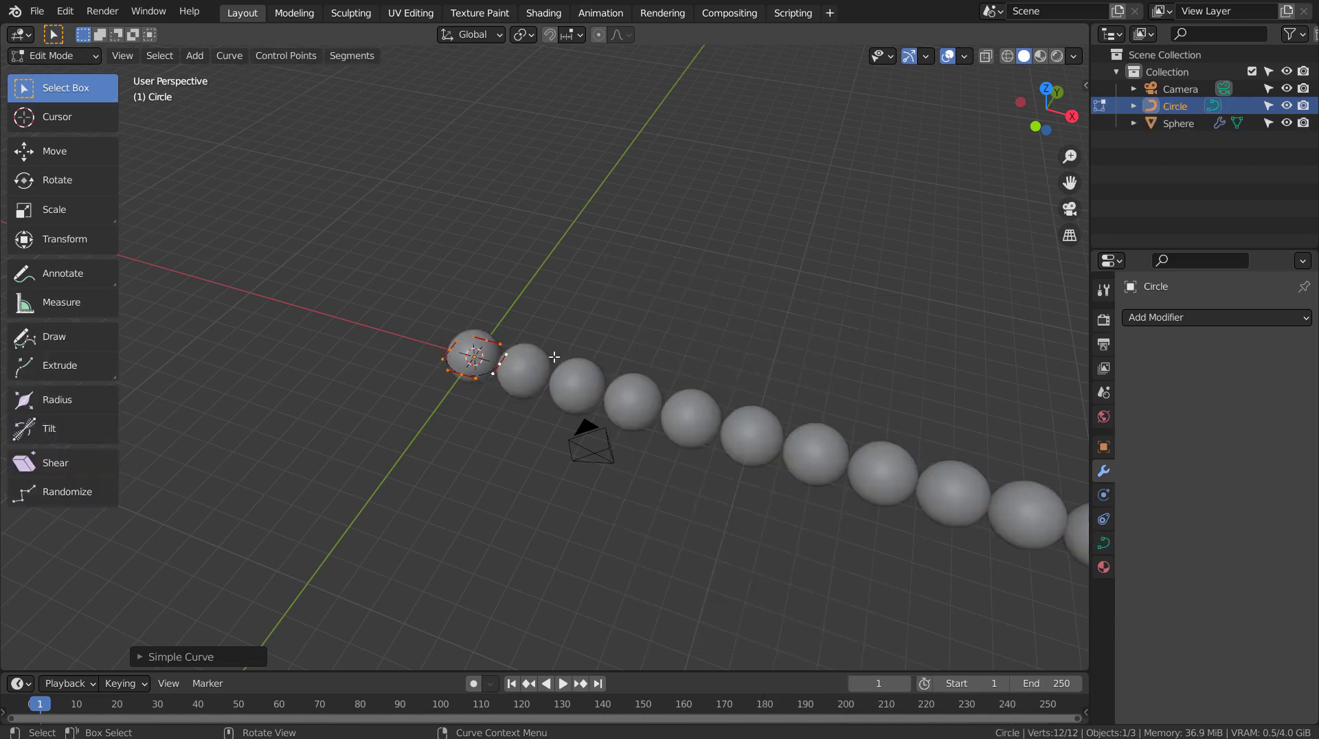
pyautogui.click(226, 654)
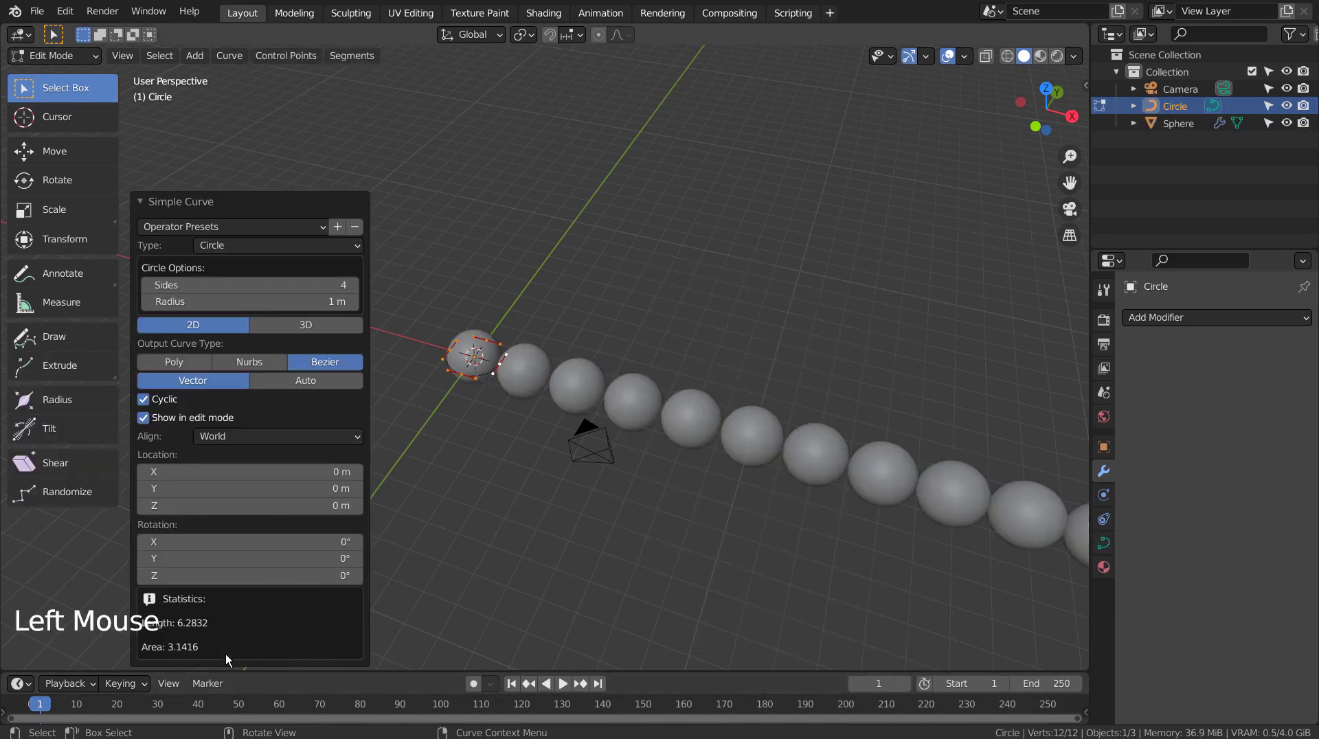
pyautogui.click(295, 325)
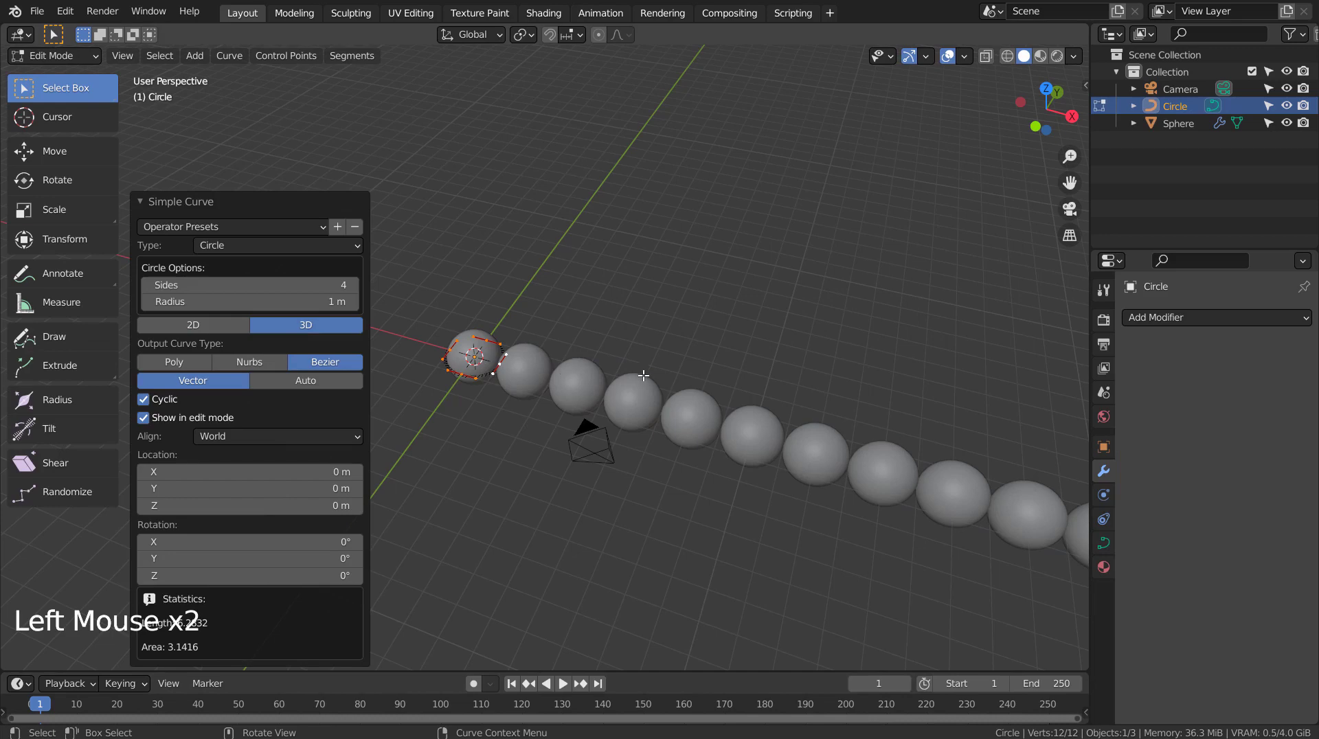
# Step: Scale the circle's control points up into a much larger ring around the origin and return to Object Mode
pyautogui.press('s')
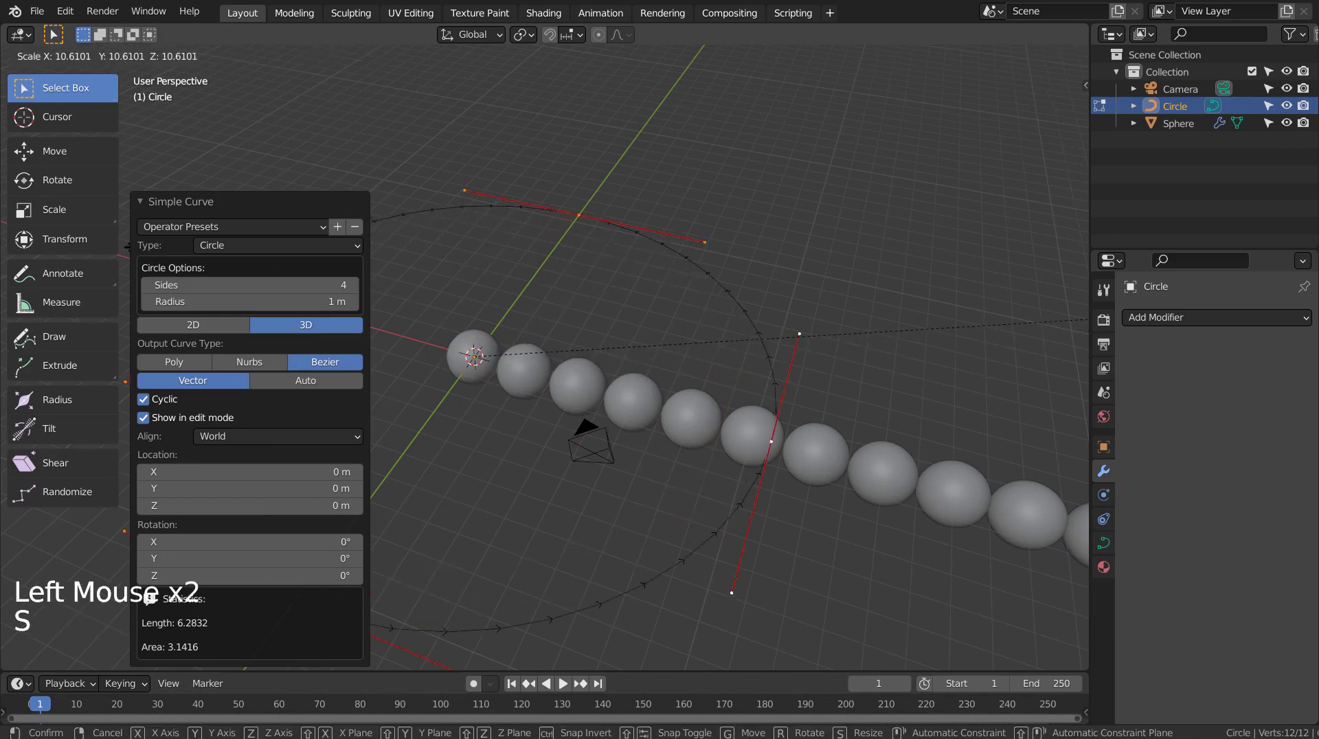
pyautogui.click(315, 66)
pyautogui.press('Tab')
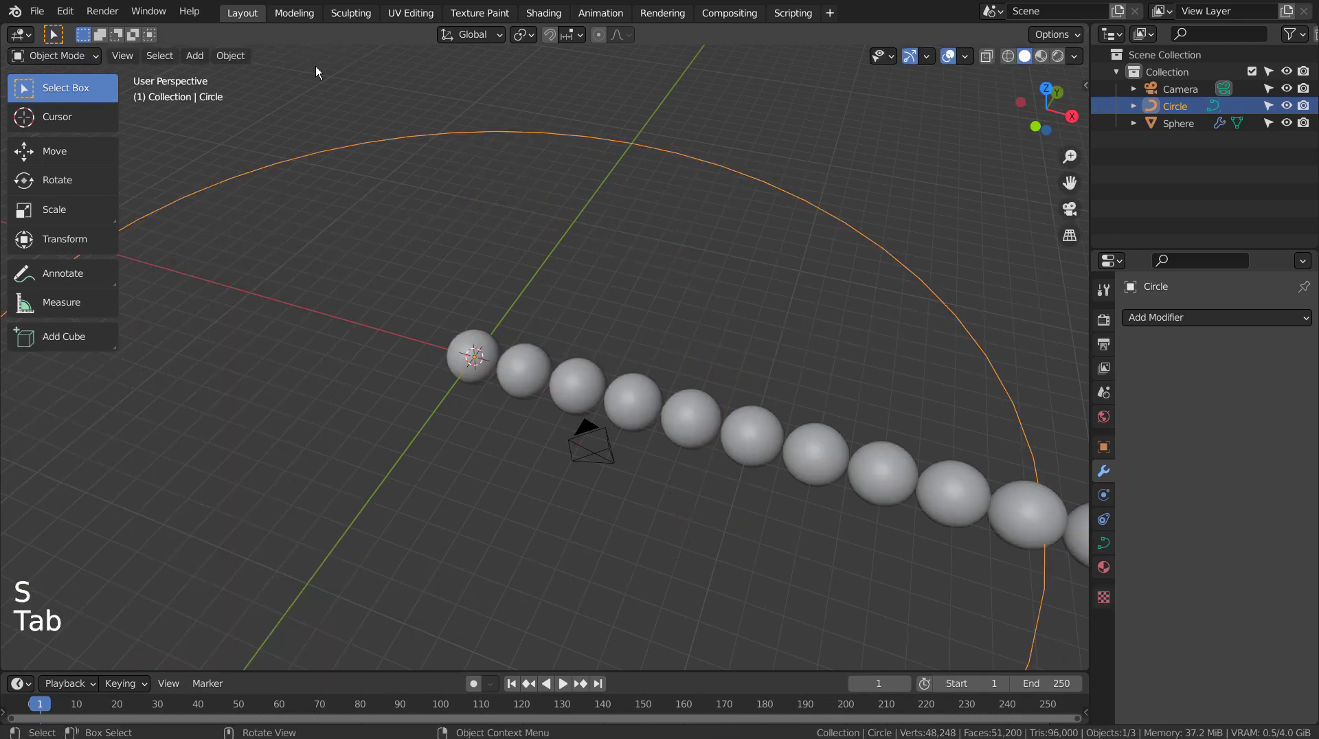
# Step: Add a Curve modifier to the sphere array with Circle as its curve object
pyautogui.scroll(-2, 357, 79)
pyautogui.scroll(-2, 356, 78)
pyautogui.click(830, 436)
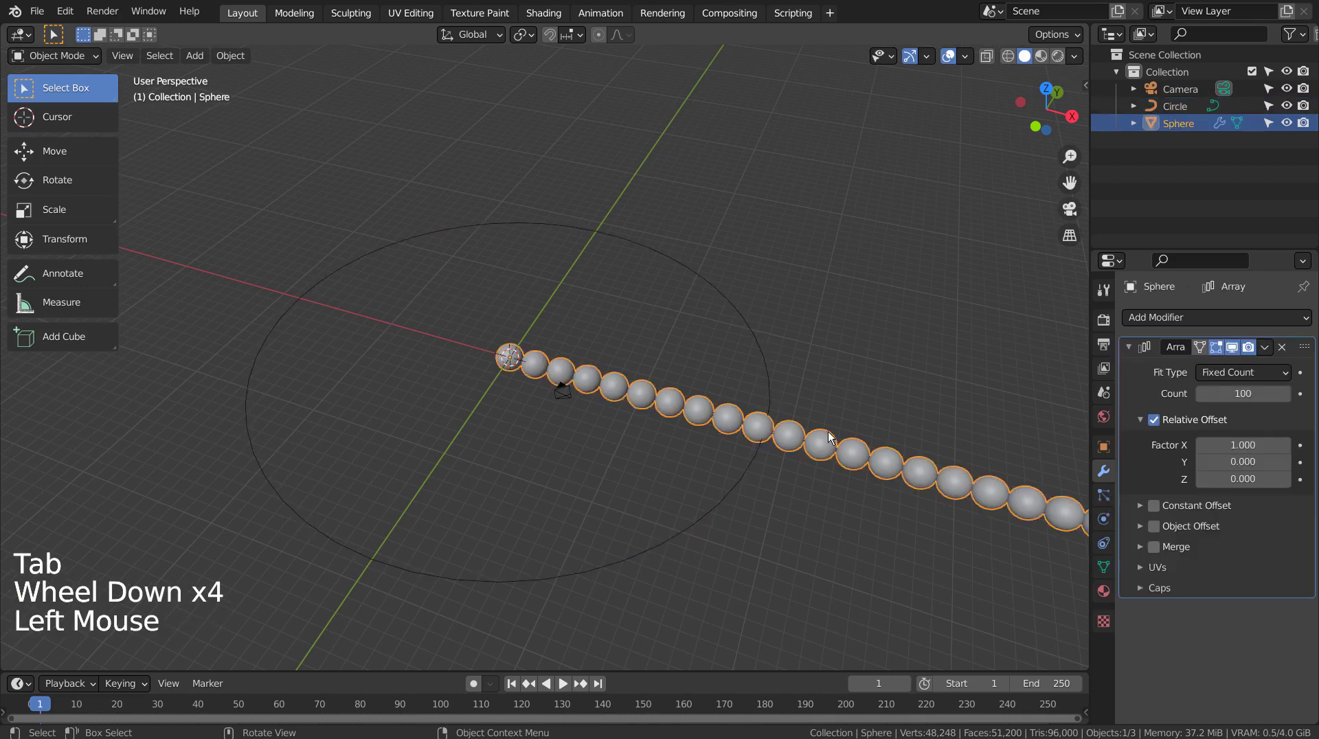
pyautogui.click(1247, 317)
pyautogui.click(1132, 404)
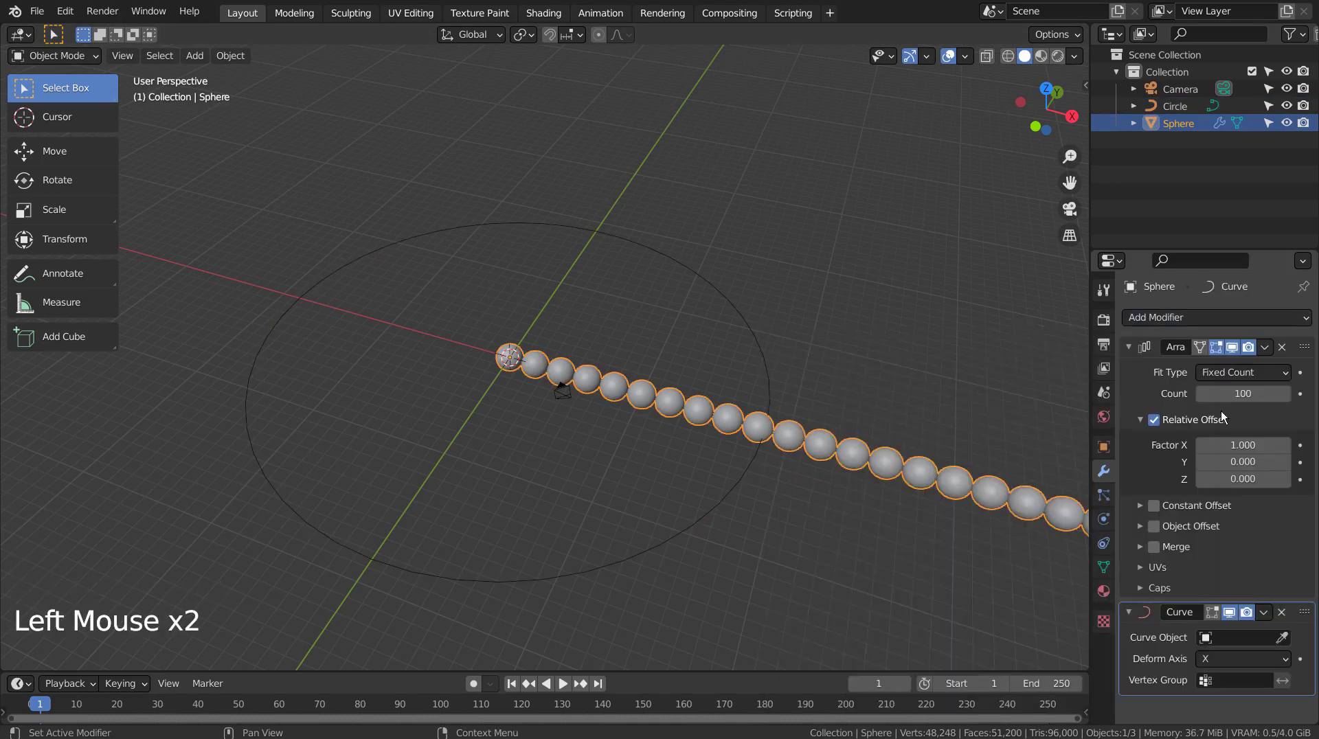
pyautogui.click(1235, 638)
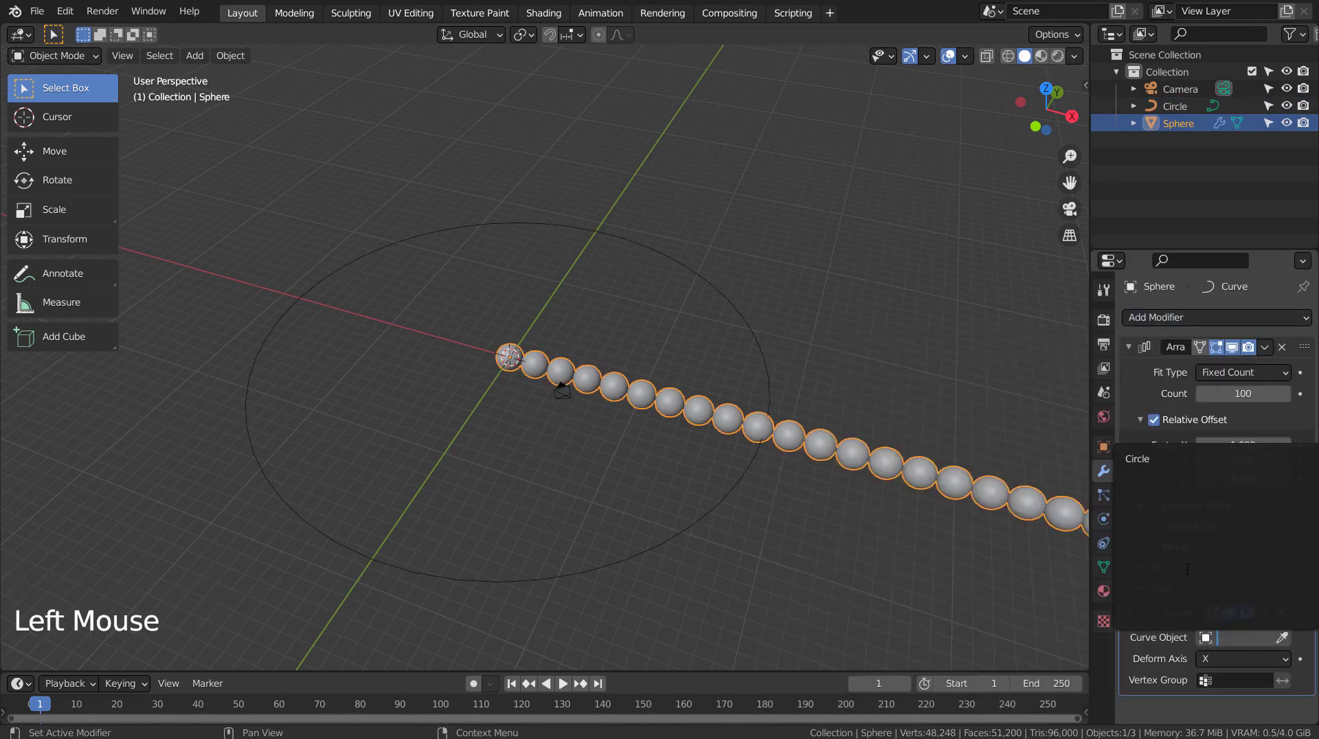
pyautogui.click(1148, 459)
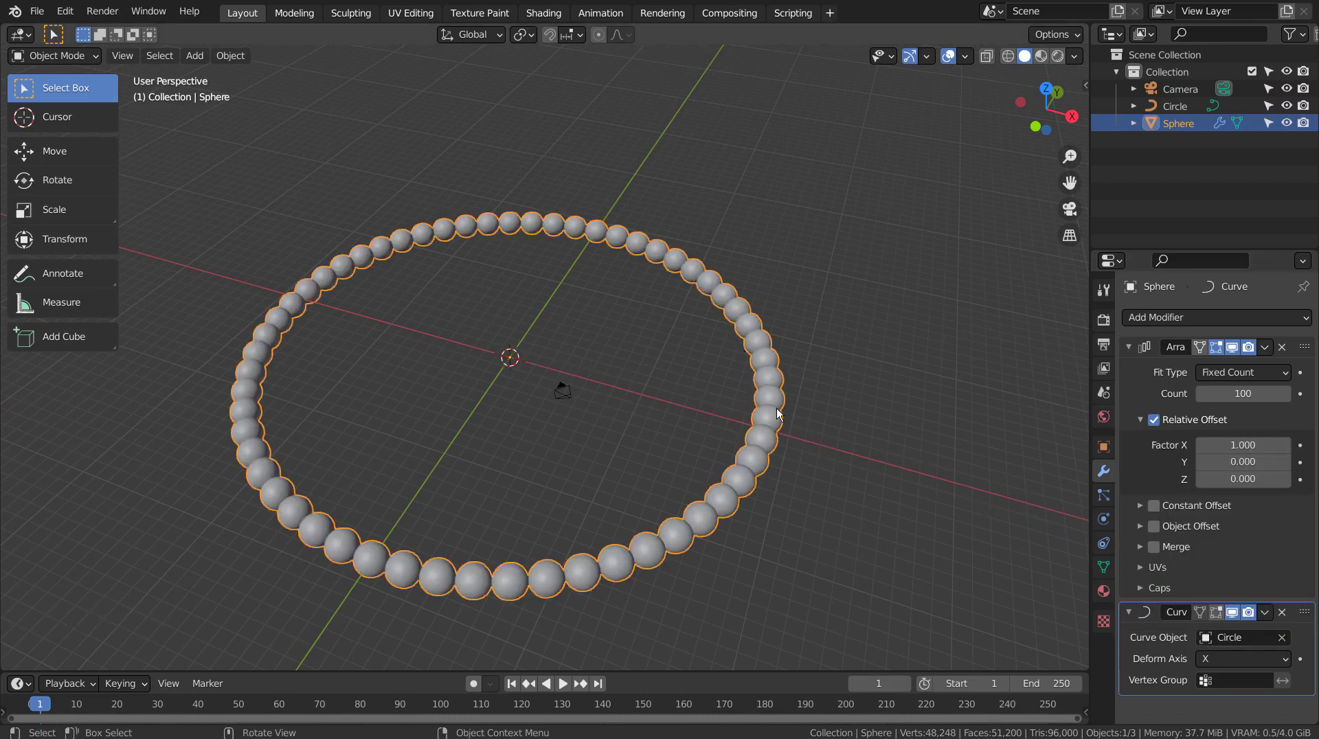
# Step: Set the Array count to 50, and raise it one at a time to 58 to close the ring without overlapping spheres
pyautogui.click(1243, 394)
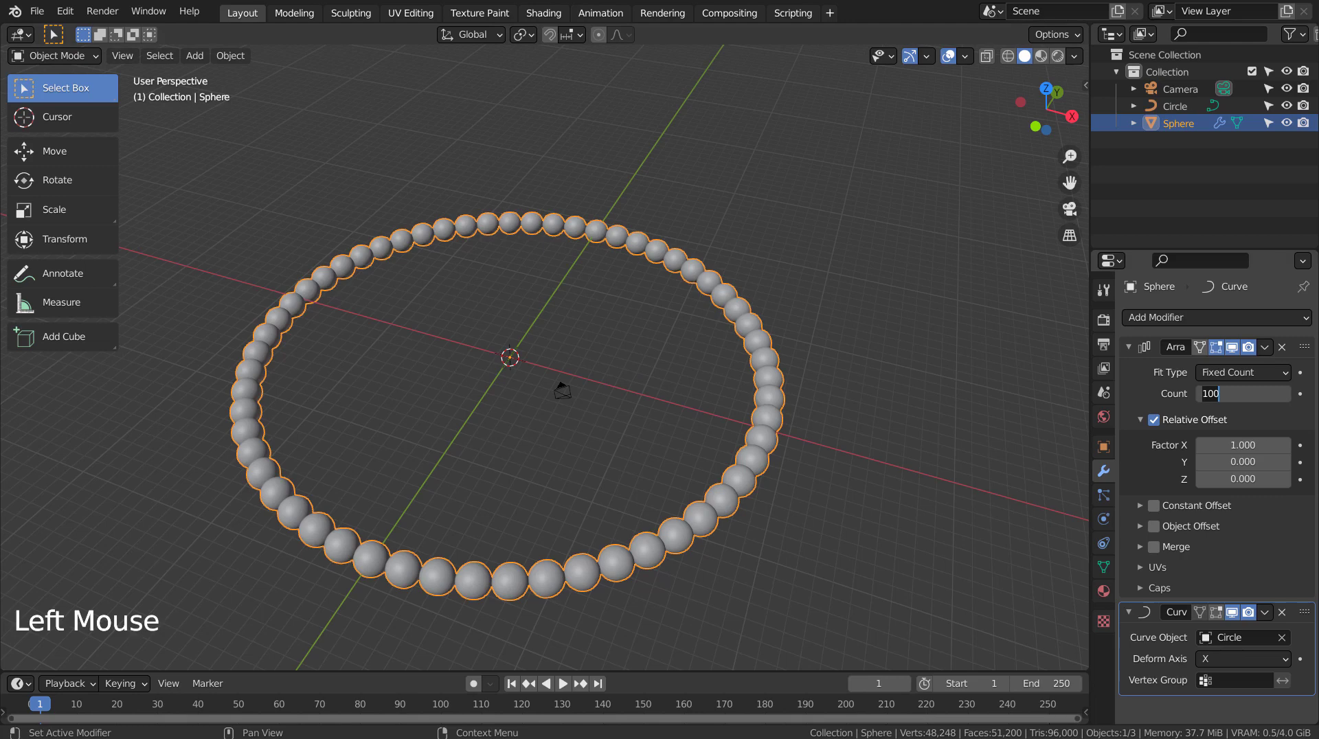
pyautogui.write('50')
pyautogui.press('Return')
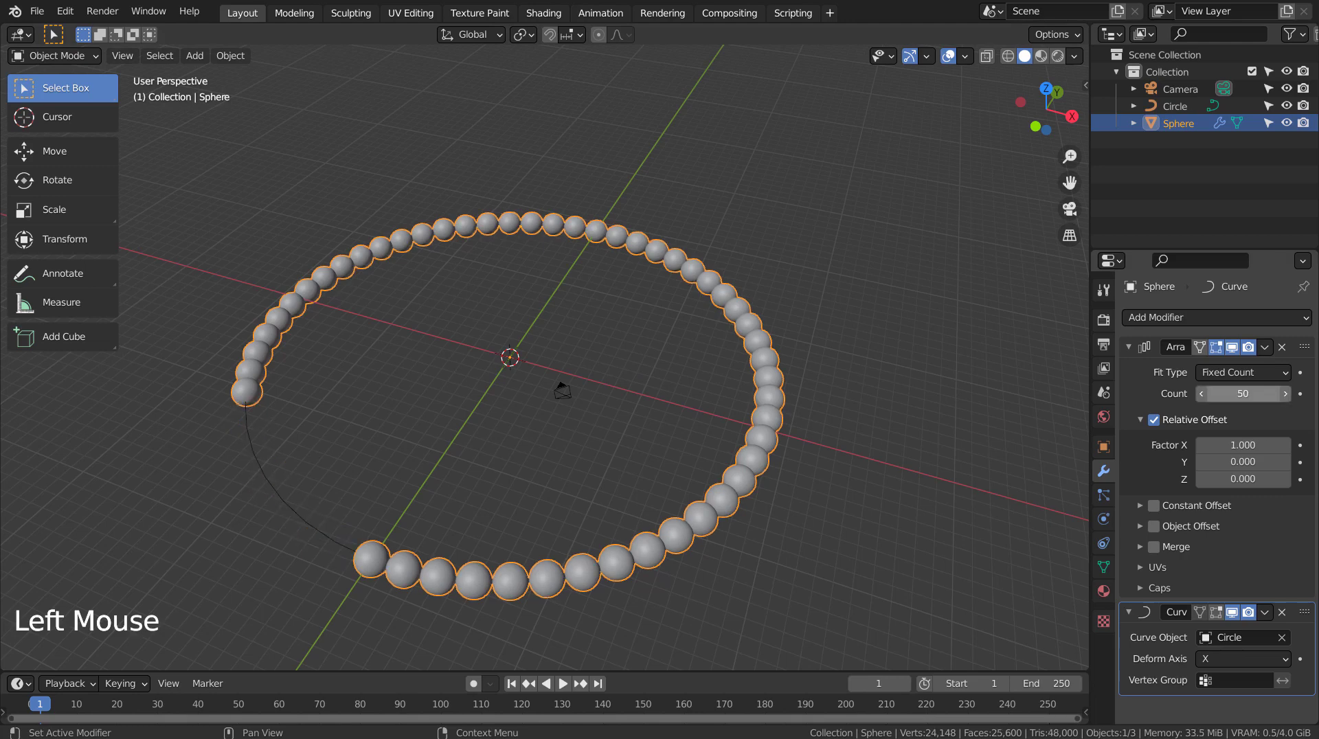
pyautogui.press('shift')
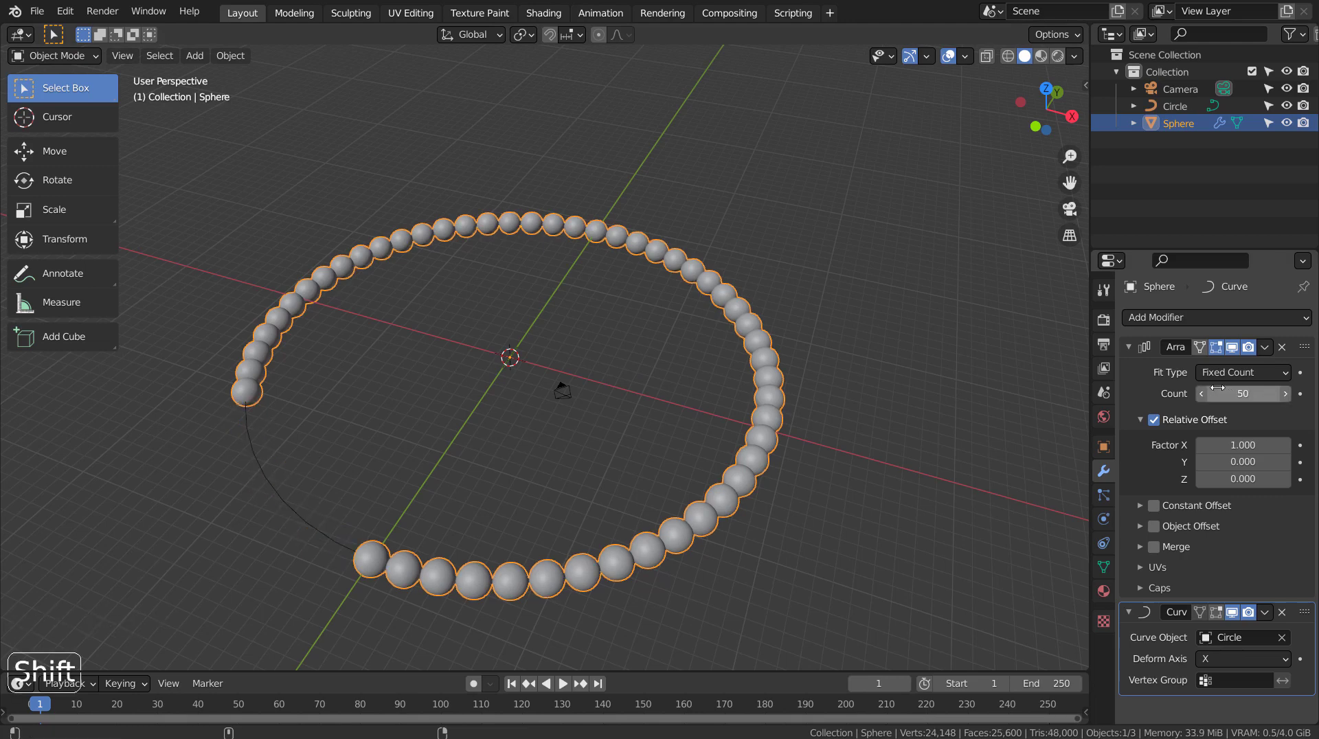
pyautogui.click(1284, 394)
pyautogui.click(1285, 394)
pyautogui.click(1284, 394)
pyautogui.click(1285, 394)
pyautogui.click(1284, 393)
pyautogui.click(1284, 393)
pyautogui.click(1286, 394)
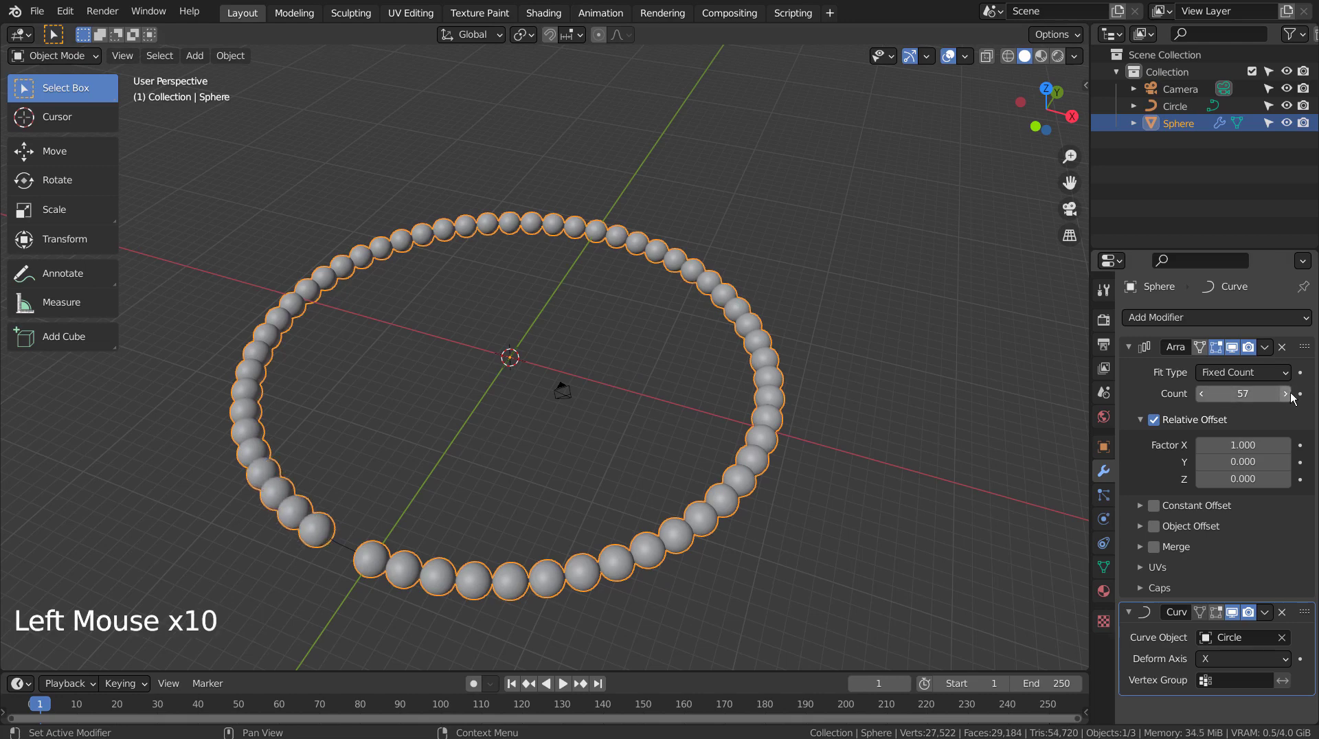
pyautogui.click(1286, 394)
pyautogui.moveTo(491, 439); pyautogui.dragTo(354, 390, button='middle')
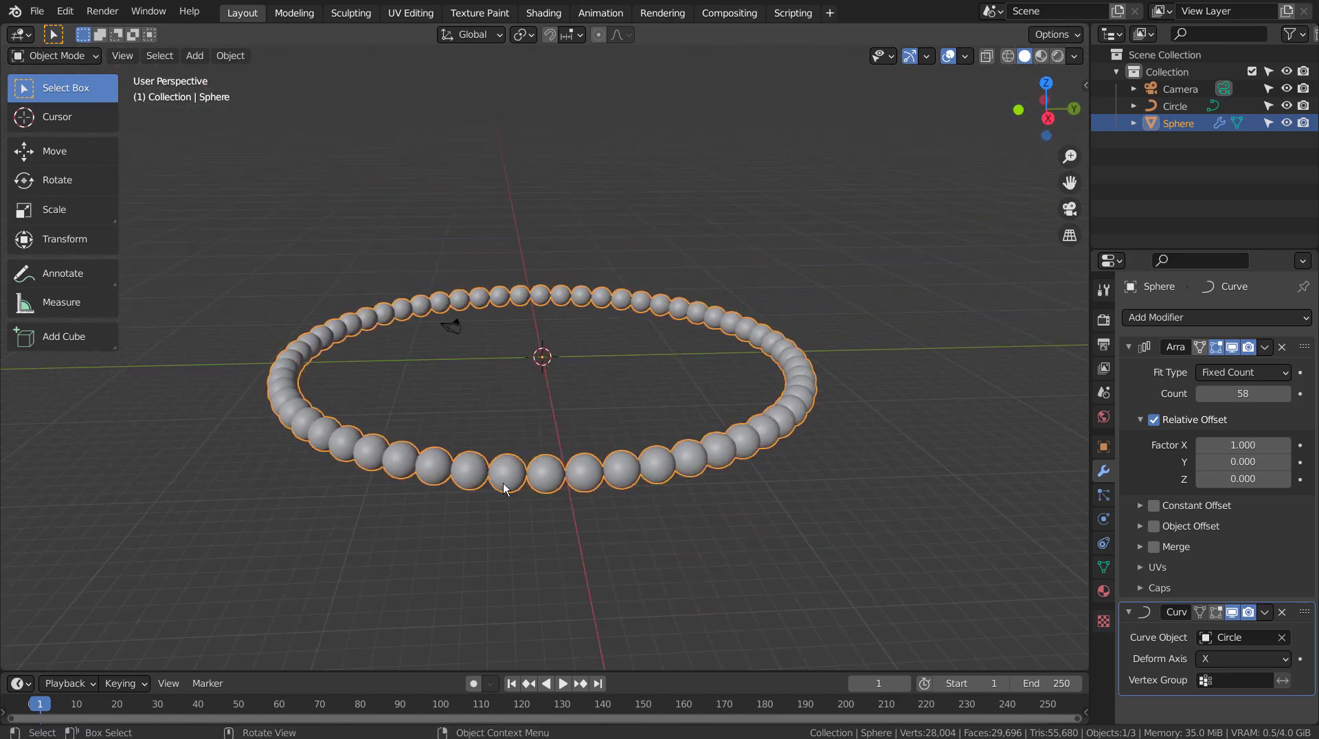
# Step: Scale the arrayed spheres down uniformly to 0.283 so they become much smaller along the circle curve
pyautogui.click(595, 471)
pyautogui.click(716, 452)
pyautogui.press('s')
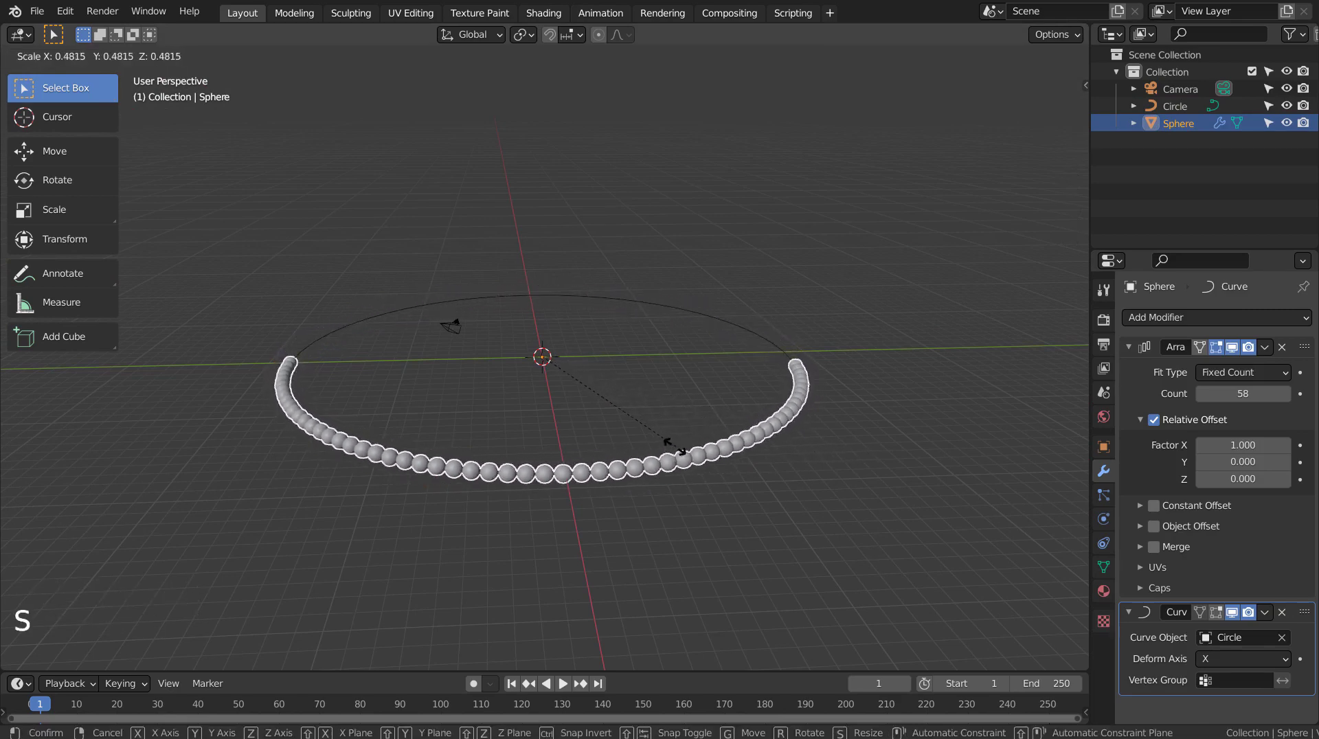
pyautogui.click(548, 459)
# Step: Increase the Array count to 202, and raise it one at a time to 205 to fill the remaining gap in the ring
pyautogui.moveTo(1245, 407); pyautogui.dragTo(1285, 392)
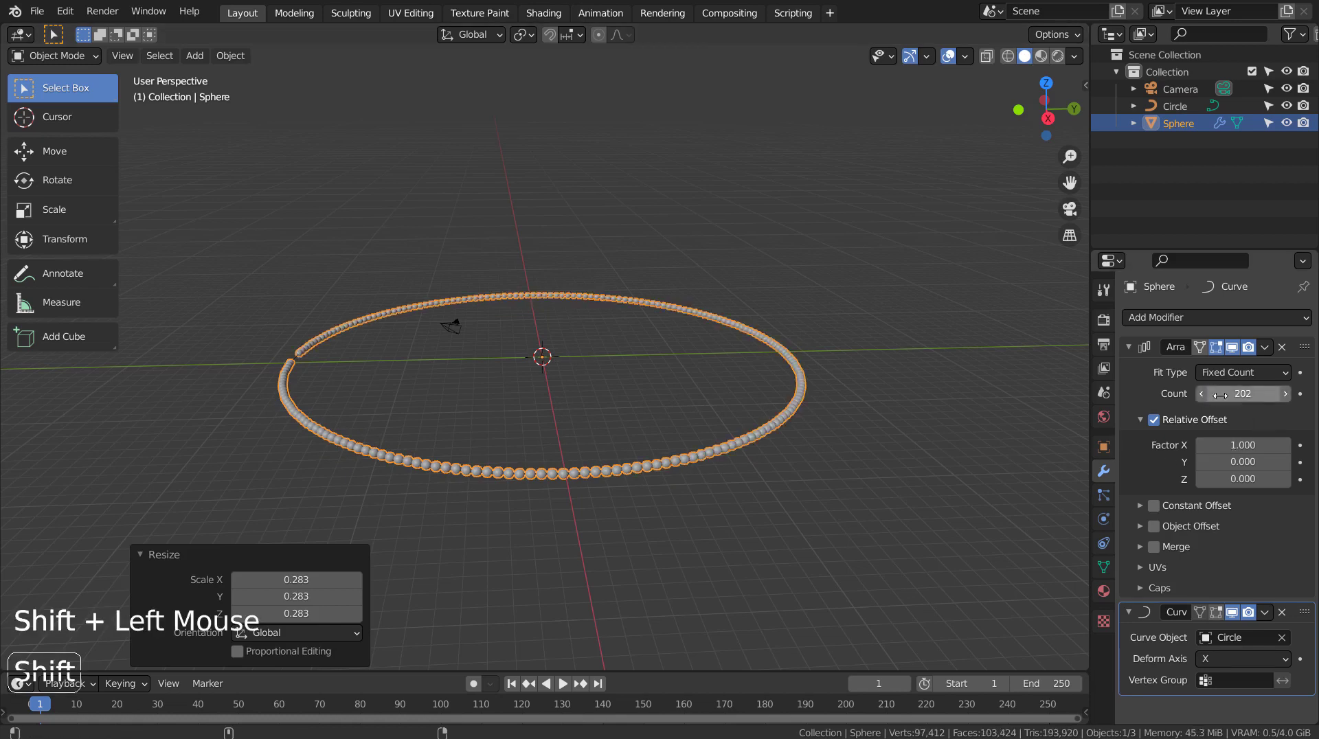
pyautogui.moveTo(411, 335); pyautogui.dragTo(559, 488, button='middle')
pyautogui.scroll(2, 559, 489)
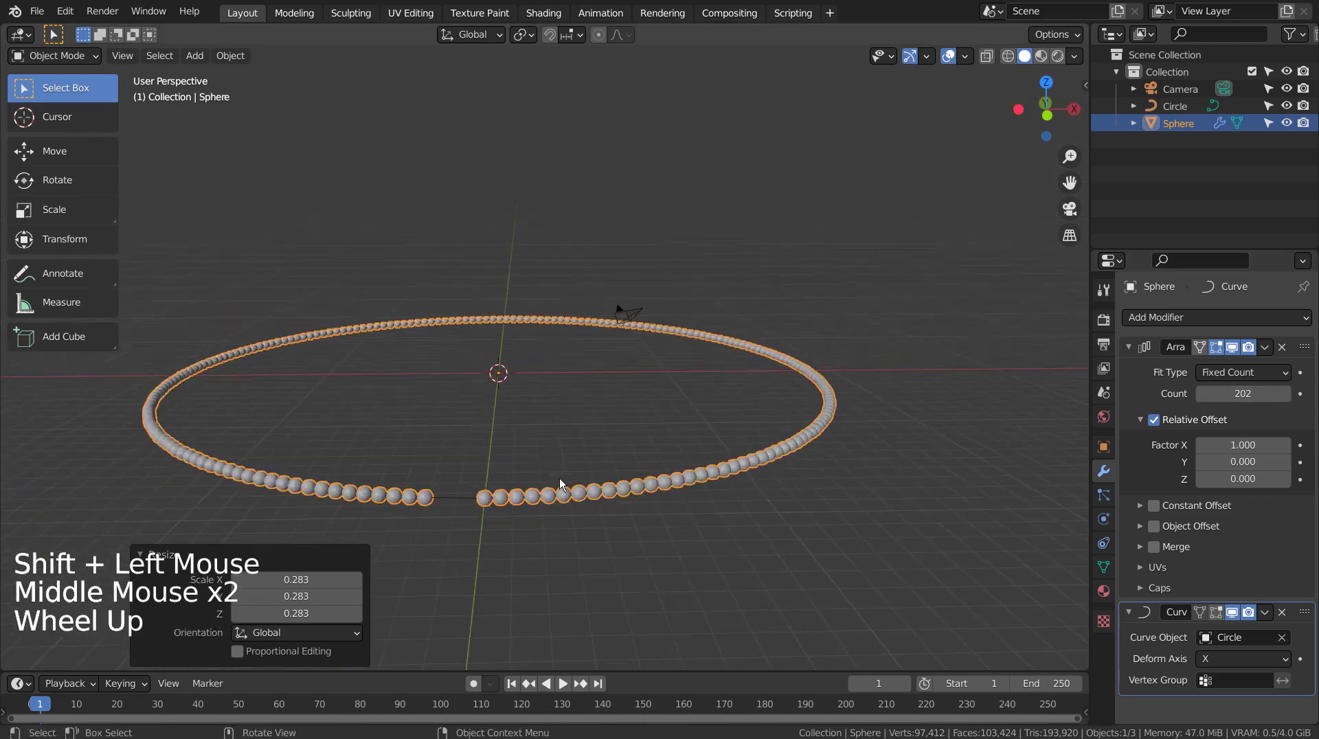
pyautogui.click(1285, 393)
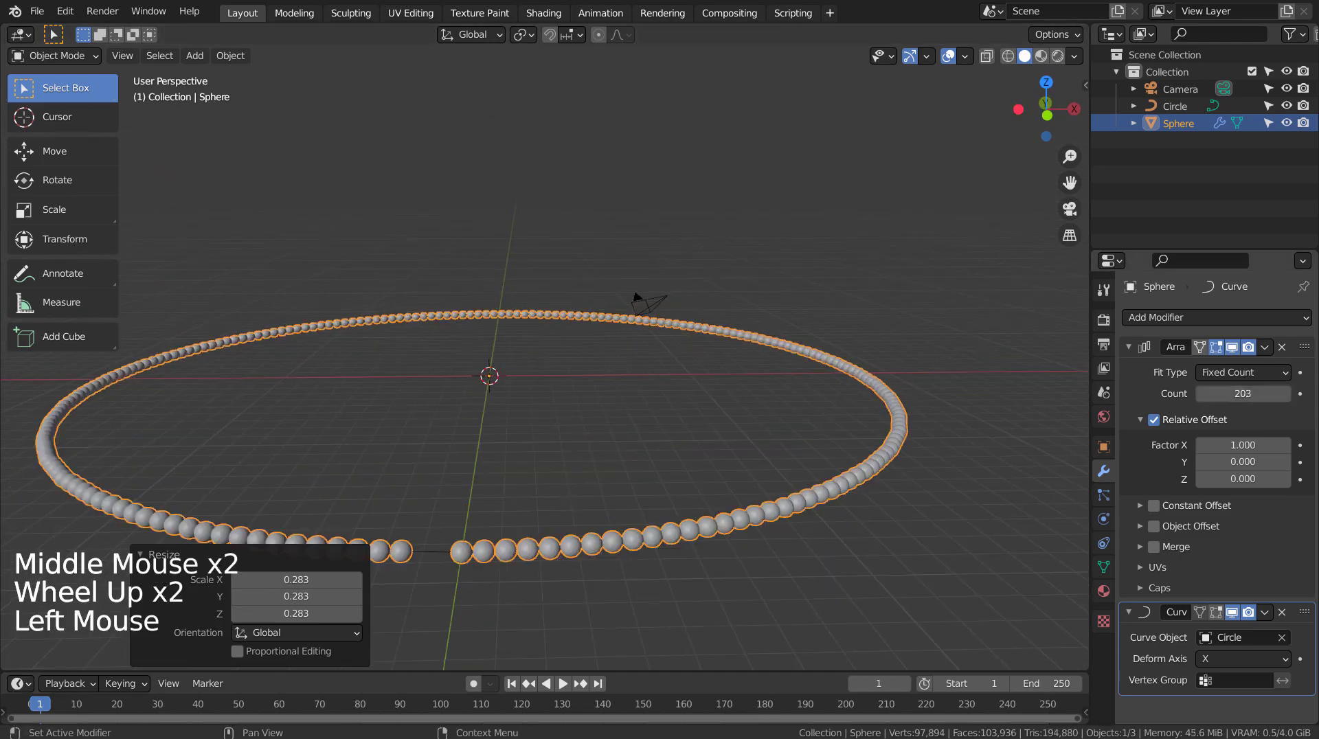
pyautogui.click(1285, 393)
pyautogui.click(1285, 393)
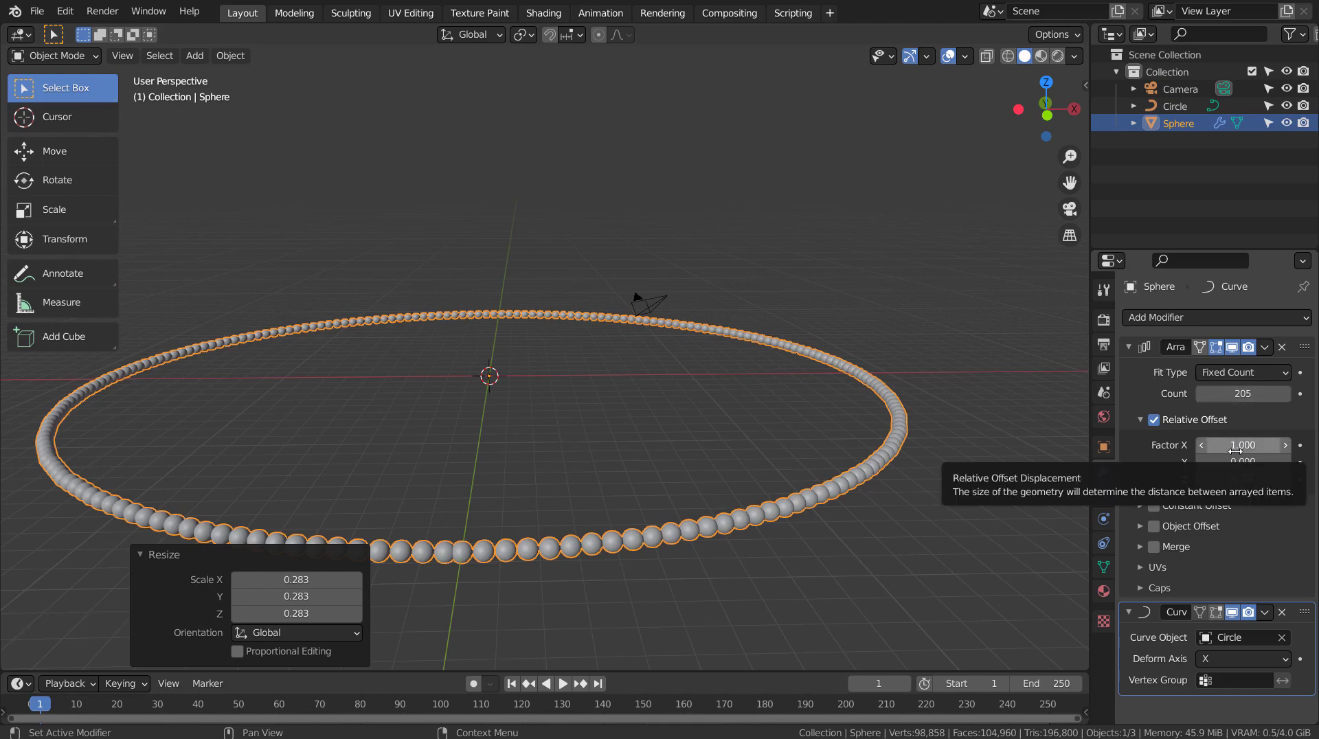
# Step: Fine-scale the sphere chain uniformly by 0.995 to adjust the overlap where its two ends meet
pyautogui.keyDown('shift'); pyautogui.moveTo(591, 510); pyautogui.dragTo(672, 407, button='middle'); pyautogui.keyUp('shift')
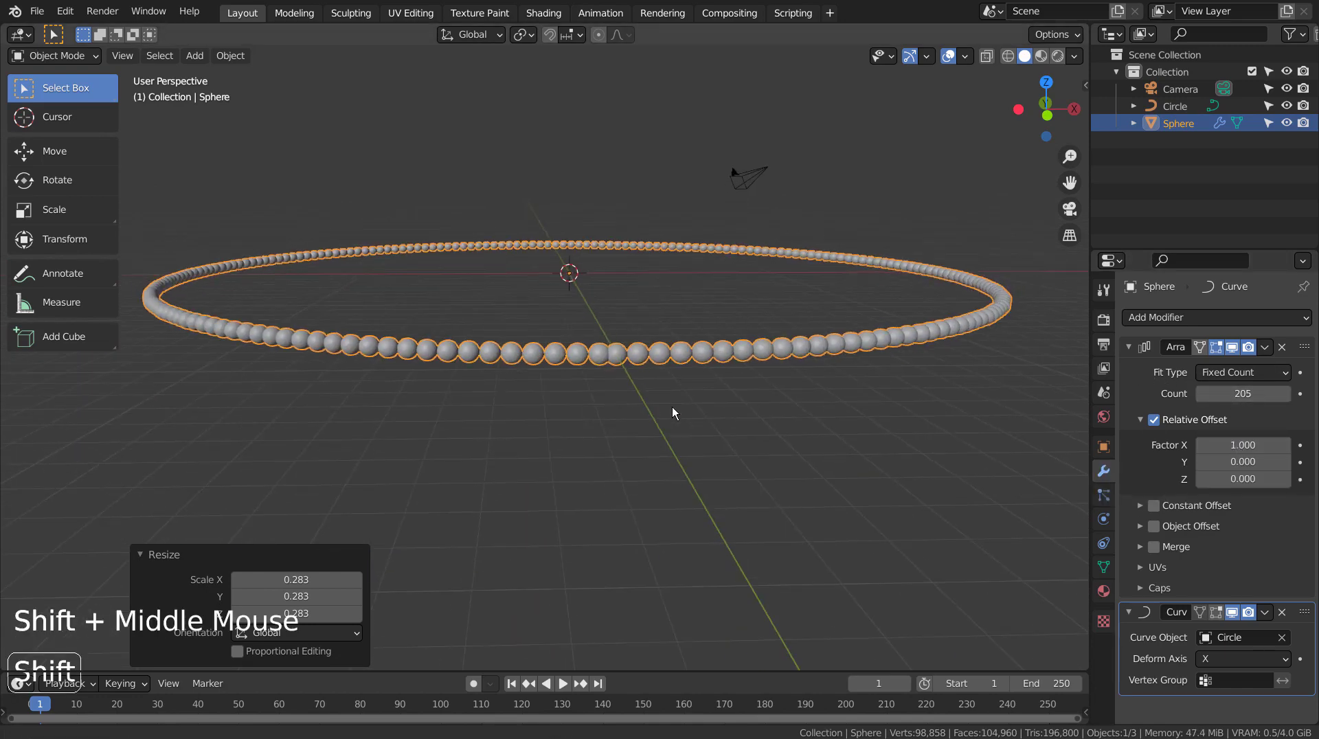
pyautogui.scroll(2, 661, 396)
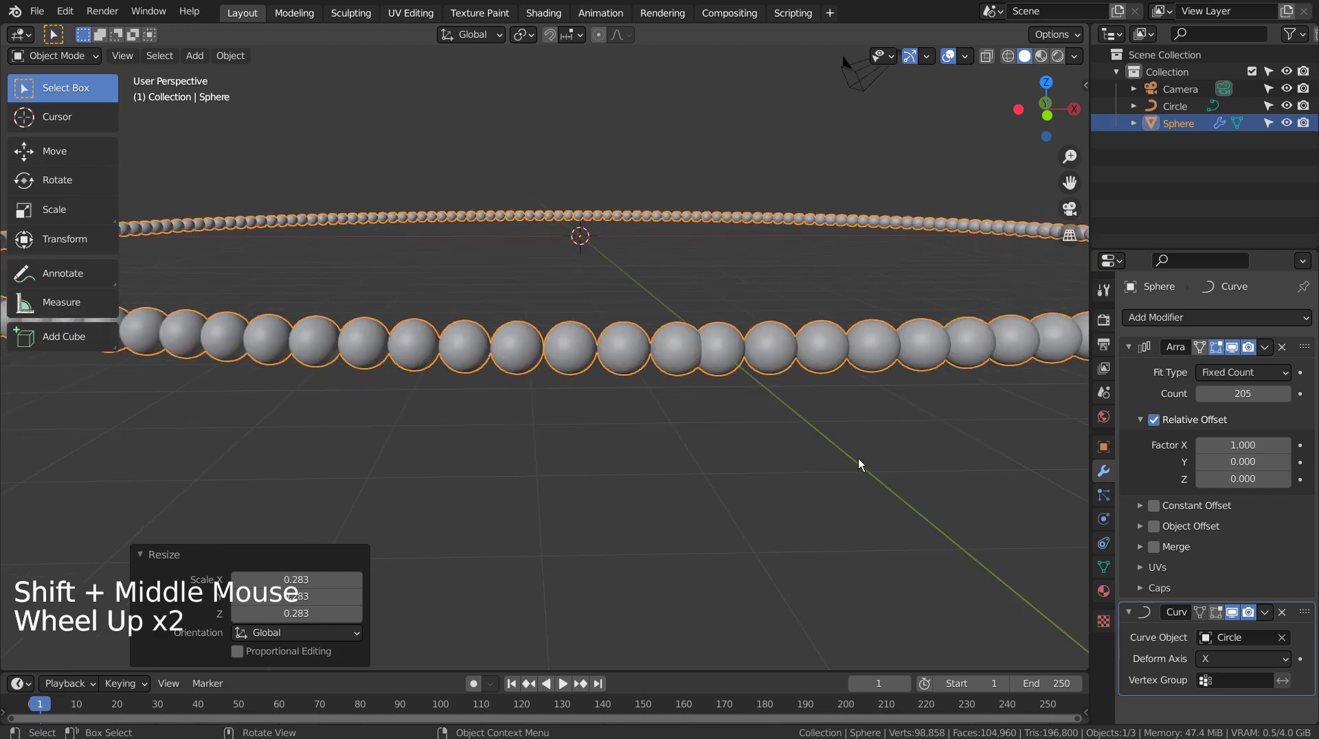
pyautogui.press('s')
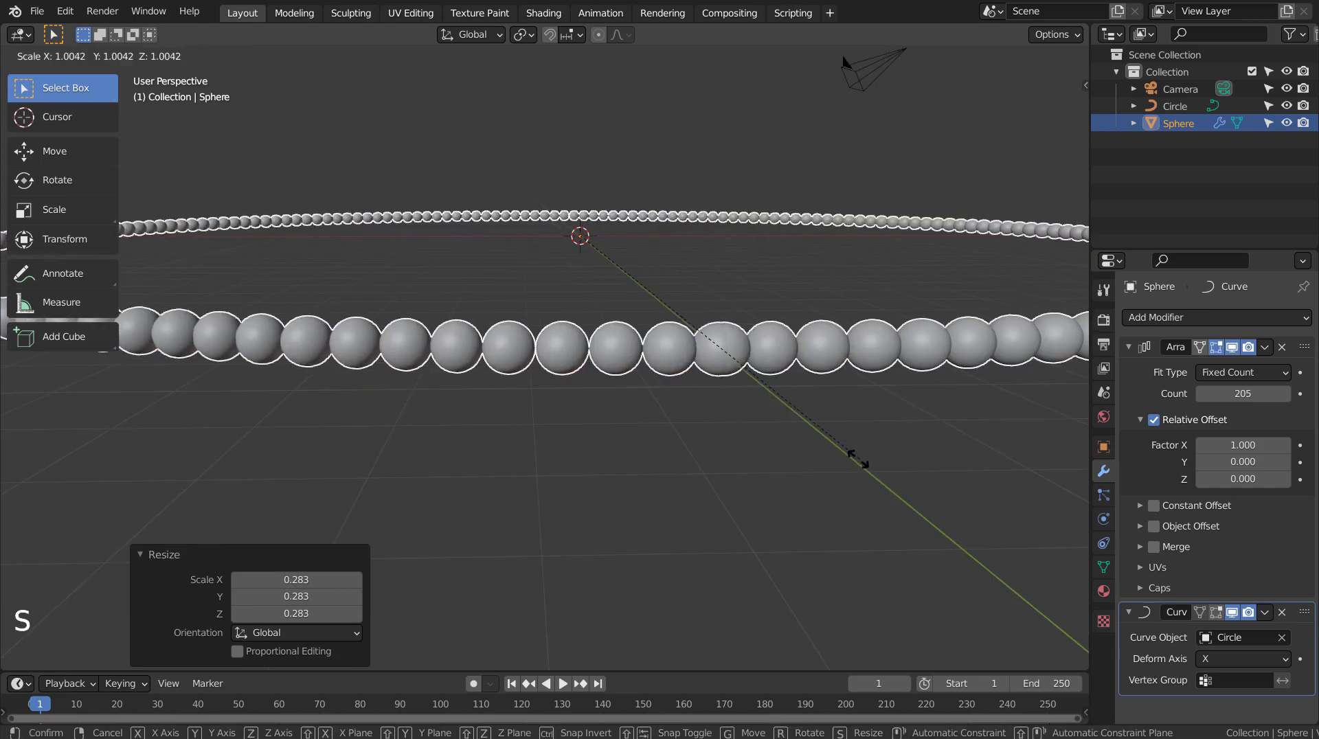
pyautogui.press('shift')
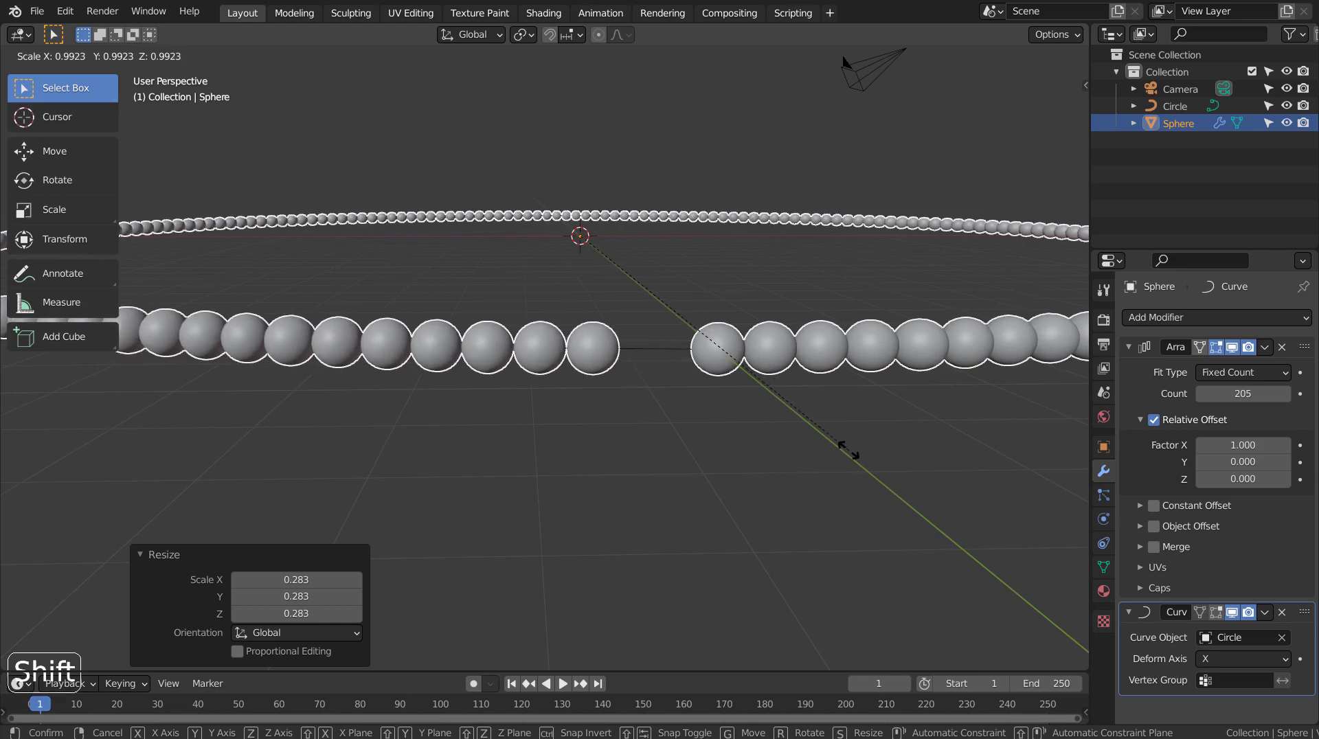
pyautogui.click(882, 425)
# Step: Scale the sphere chain uniformly by 1.004 so that its first and last spheres just touch
pyautogui.moveTo(871, 426); pyautogui.dragTo(854, 434, button='middle')
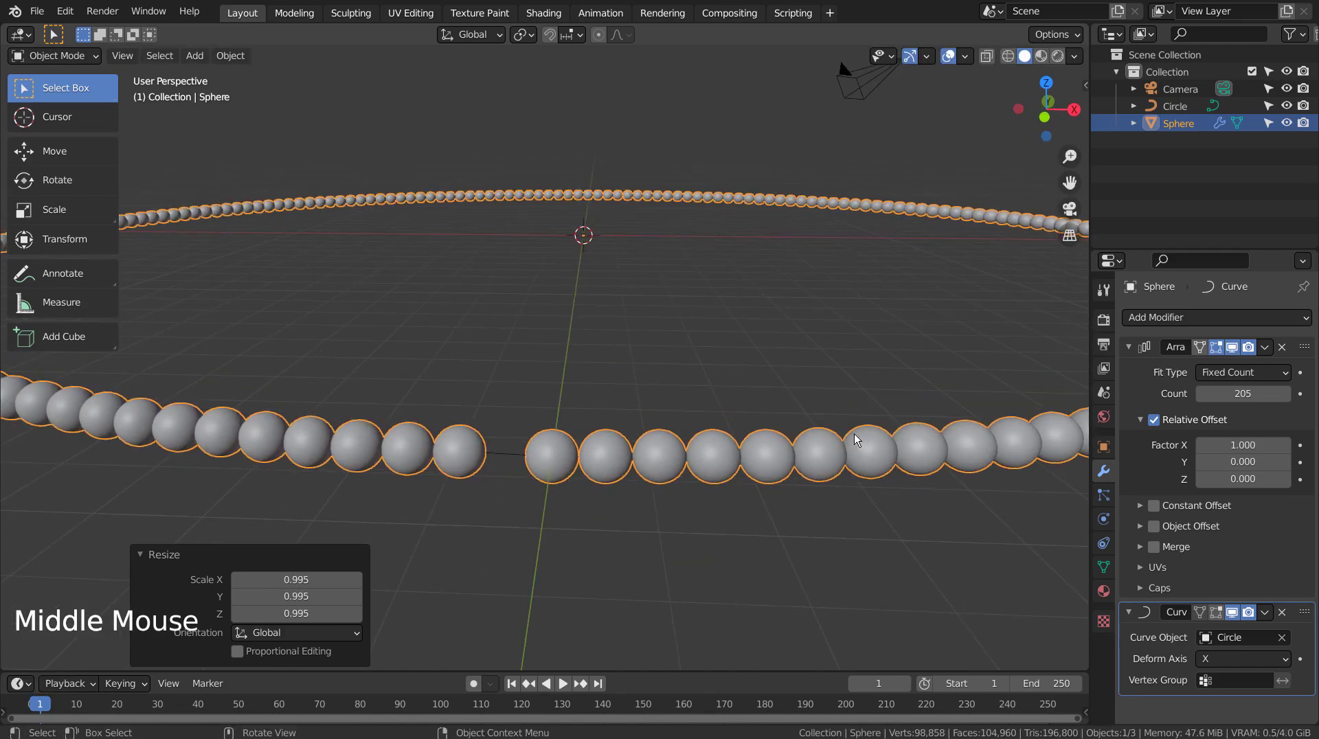
pyautogui.press('s')
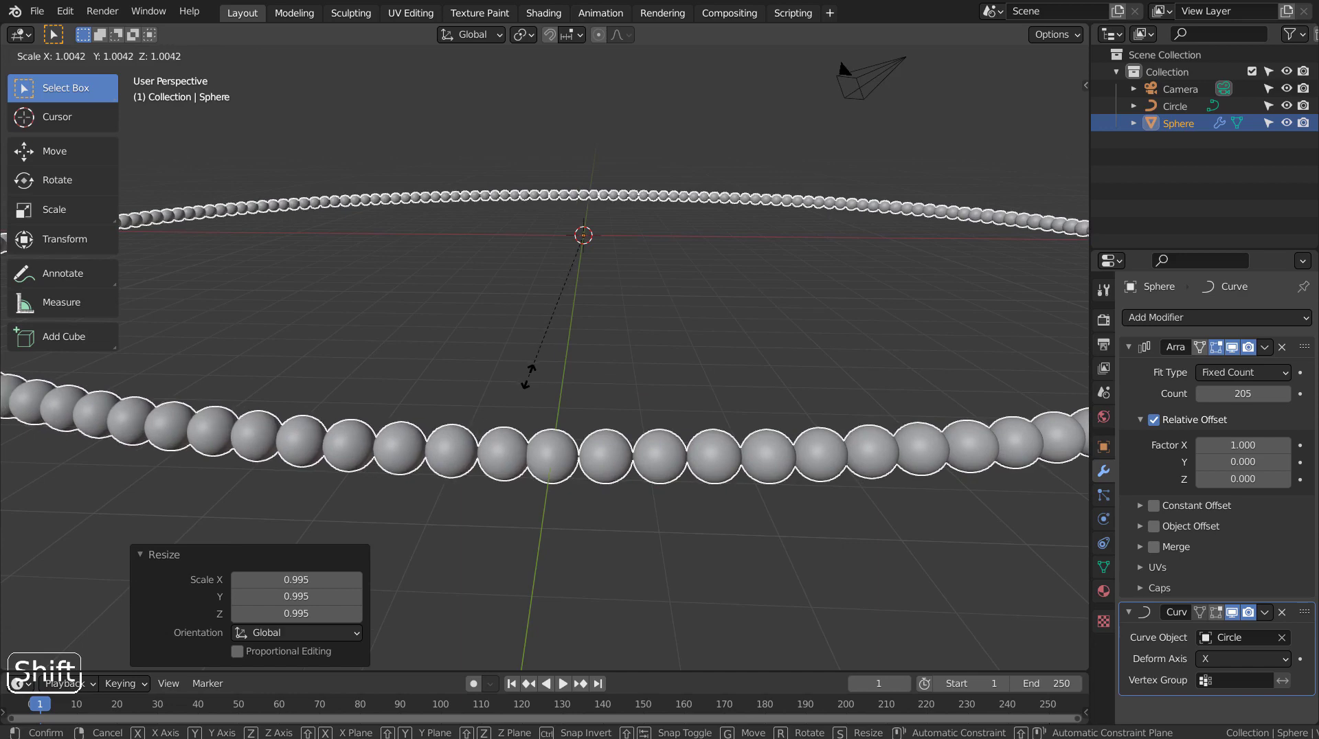
pyautogui.click(527, 376)
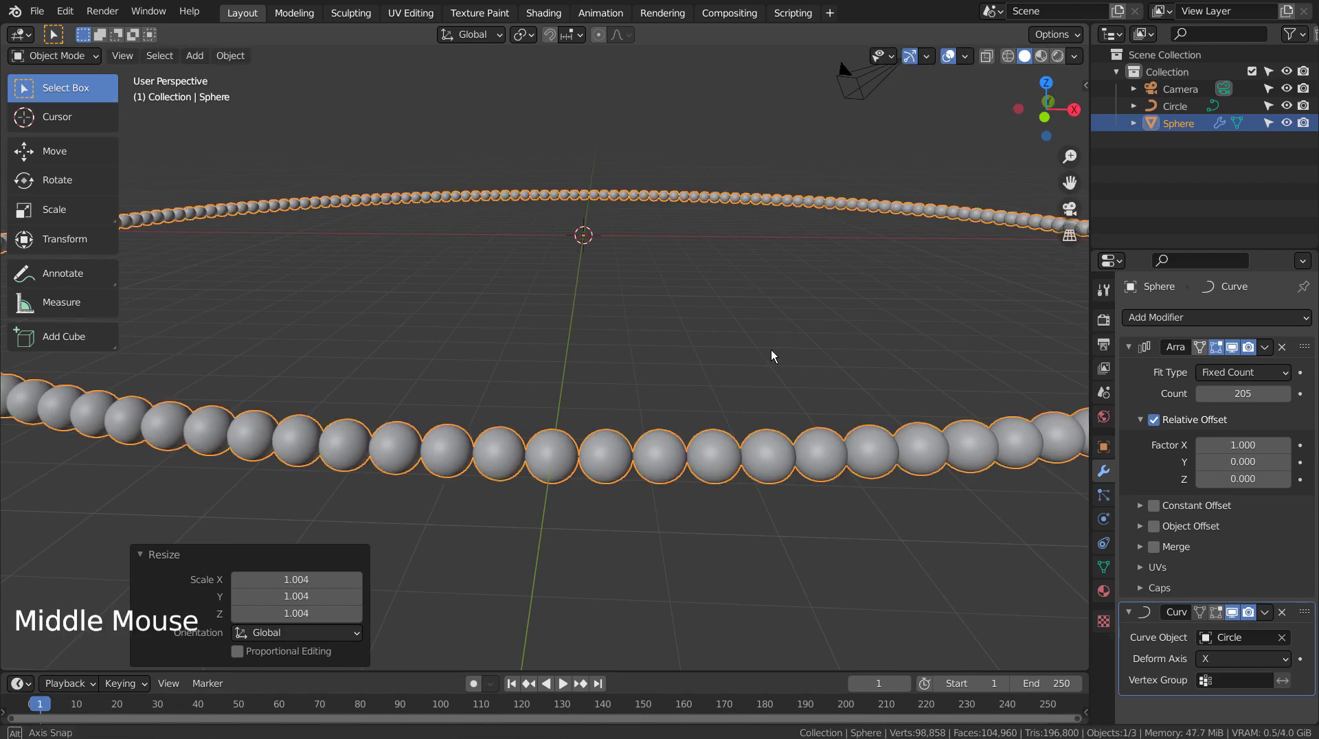
# Step: Create a new material for the sphere ring
pyautogui.moveTo(771, 349); pyautogui.dragTo(748, 390, button='middle')
pyautogui.scroll(-5, 735, 361)
pyautogui.scroll(3, 748, 390)
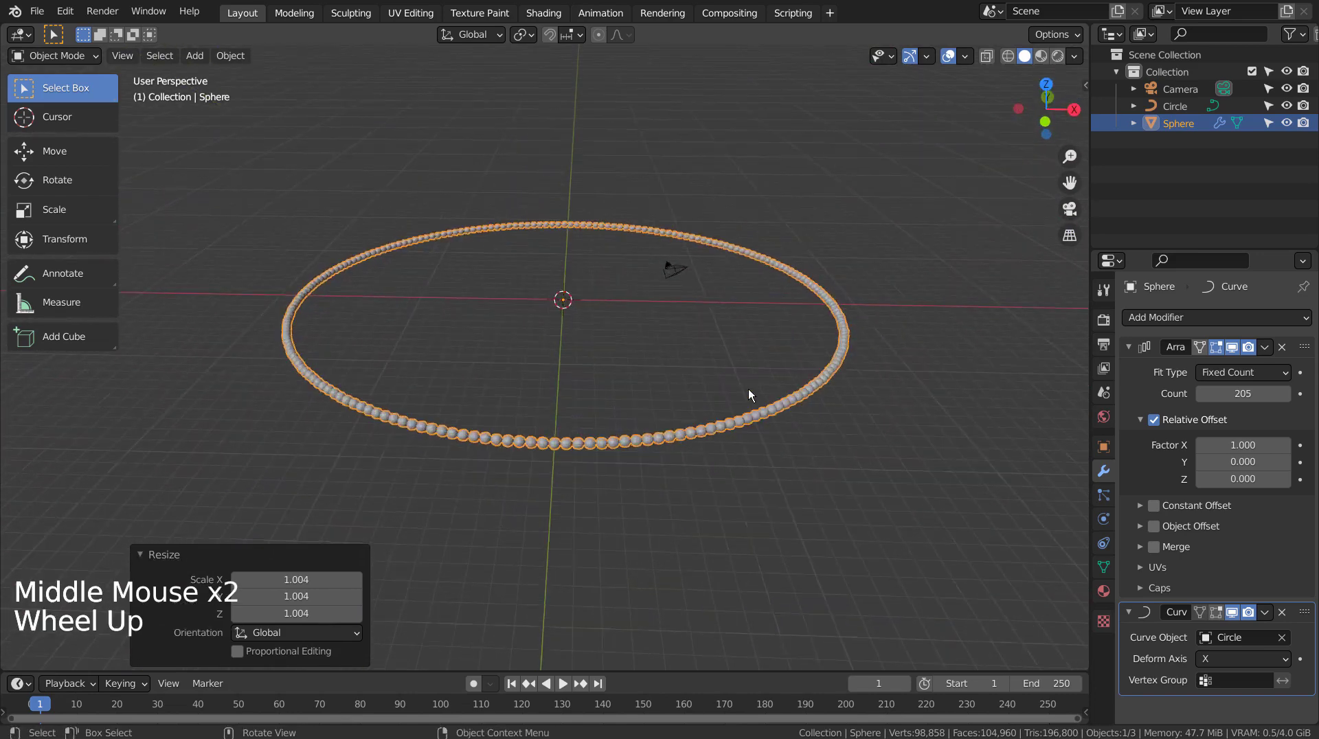
pyautogui.click(1104, 591)
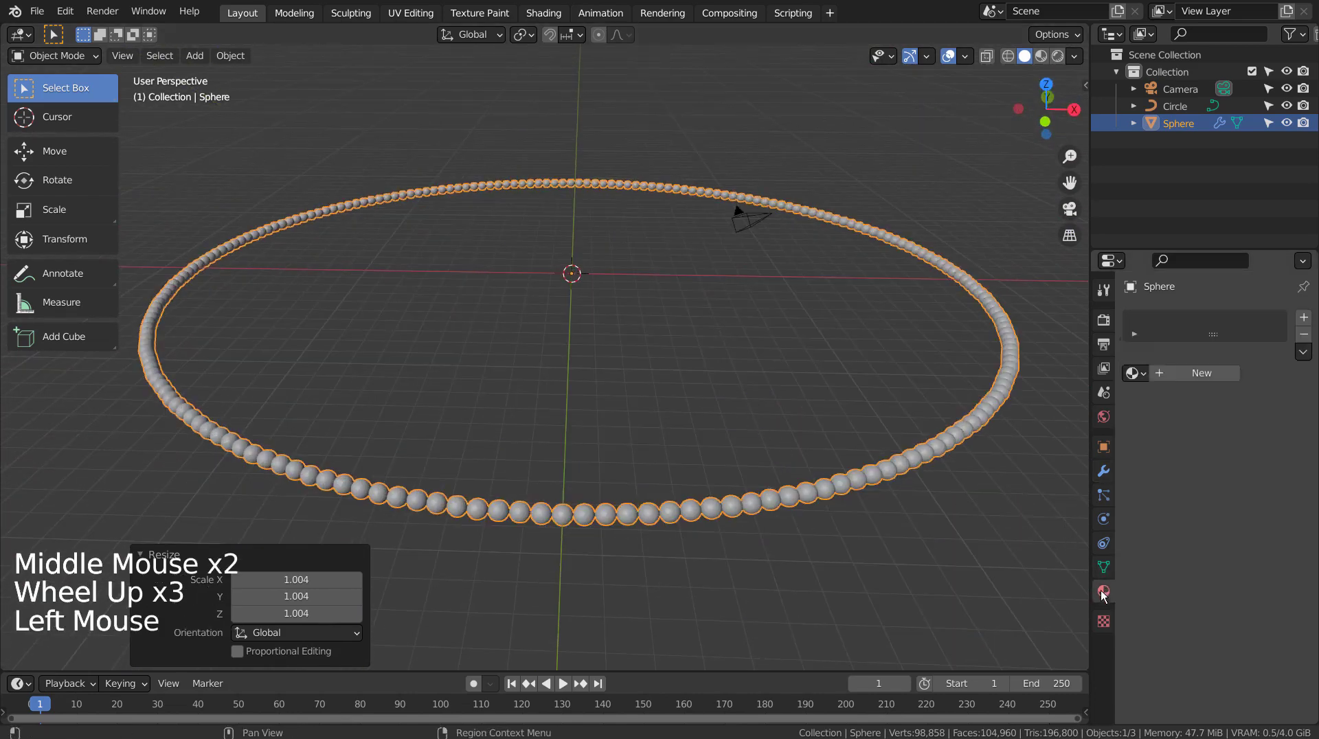
pyautogui.click(1197, 373)
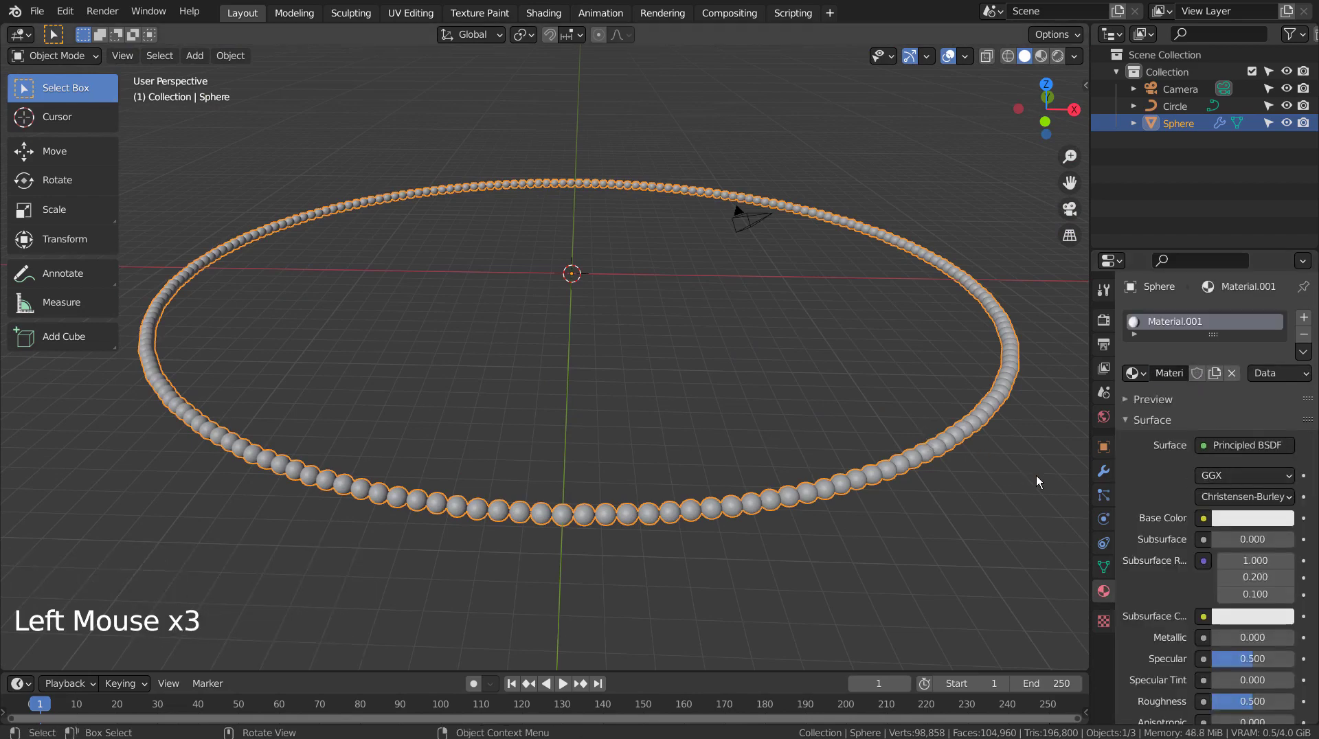
# Step: Apply the Array and Curve modifiers to the sphere ring
pyautogui.click(1106, 470)
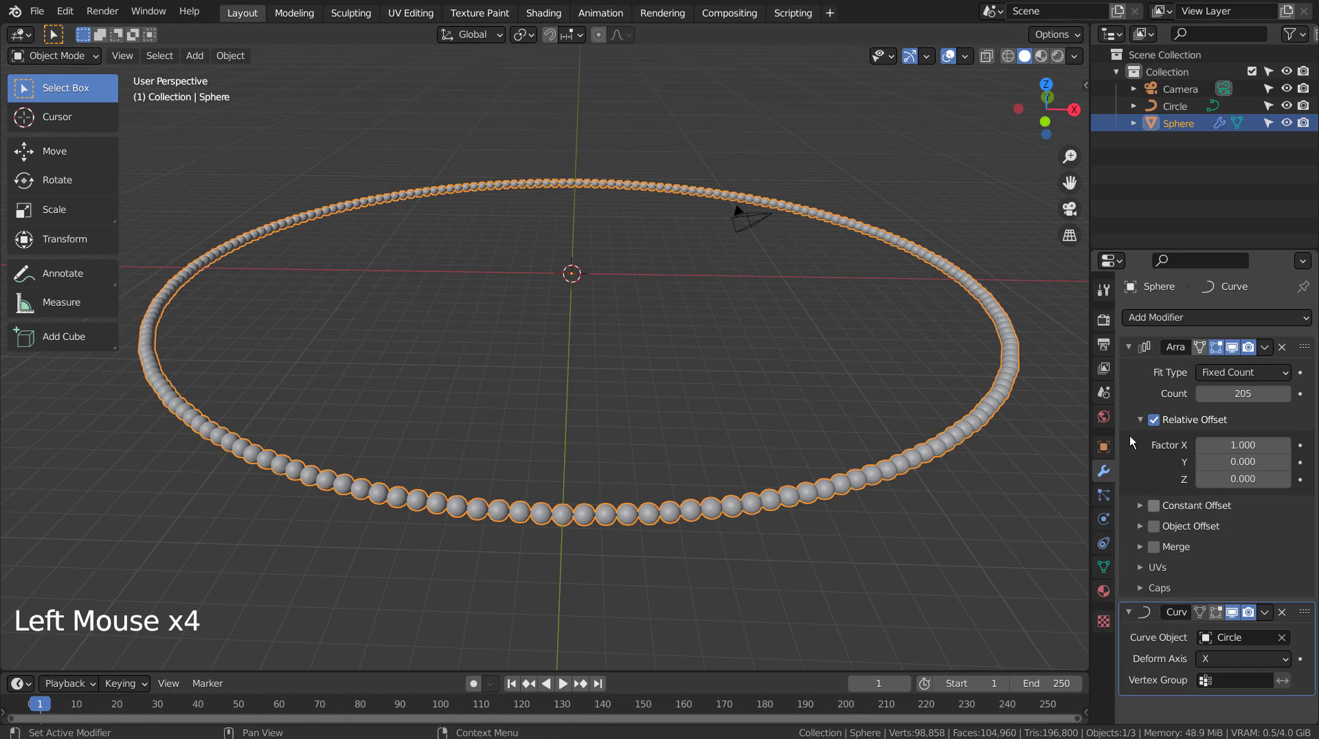
pyautogui.click(1139, 389)
pyautogui.hotkey('ctrl', 'a')
pyautogui.hotkey('ctrl', 'a')
pyautogui.hotkey('ctrl', 'a')
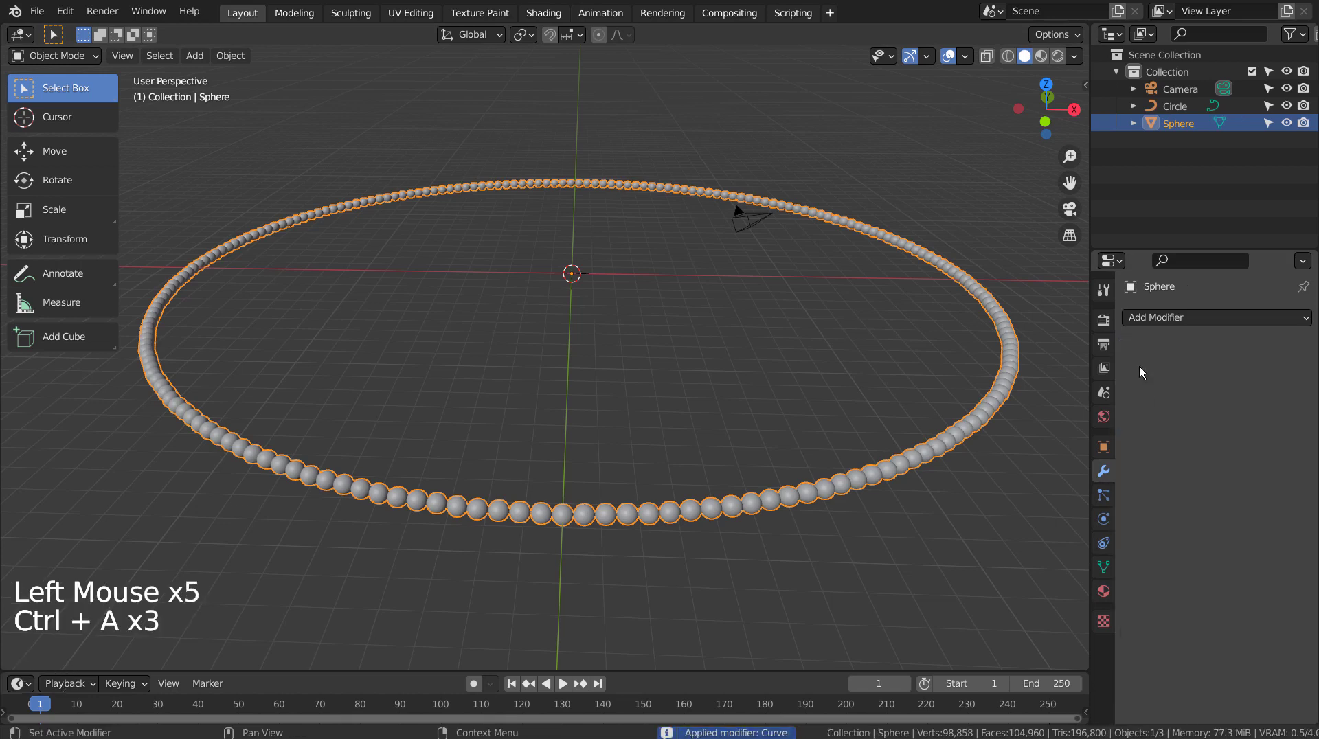
# Step: Set the Base Color of the sphere material to bright green
pyautogui.click(1103, 591)
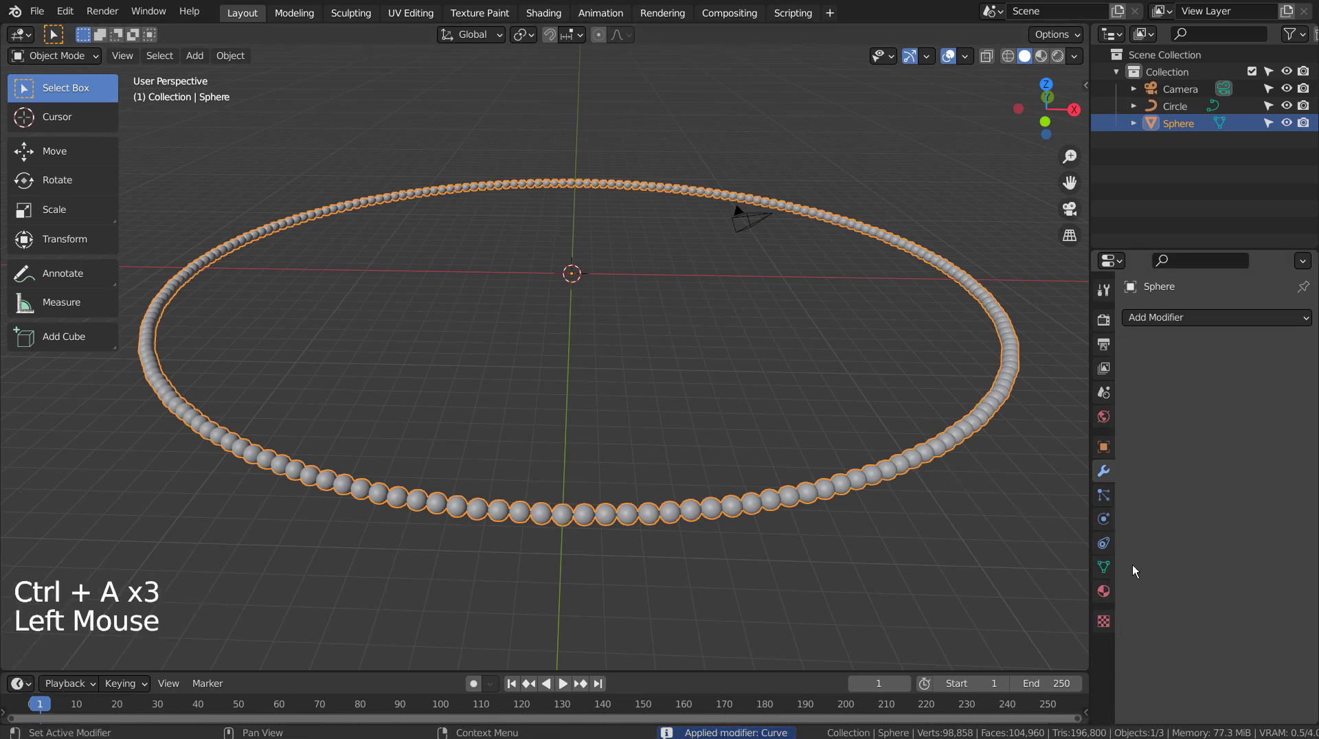
pyautogui.click(1103, 591)
pyautogui.click(1244, 520)
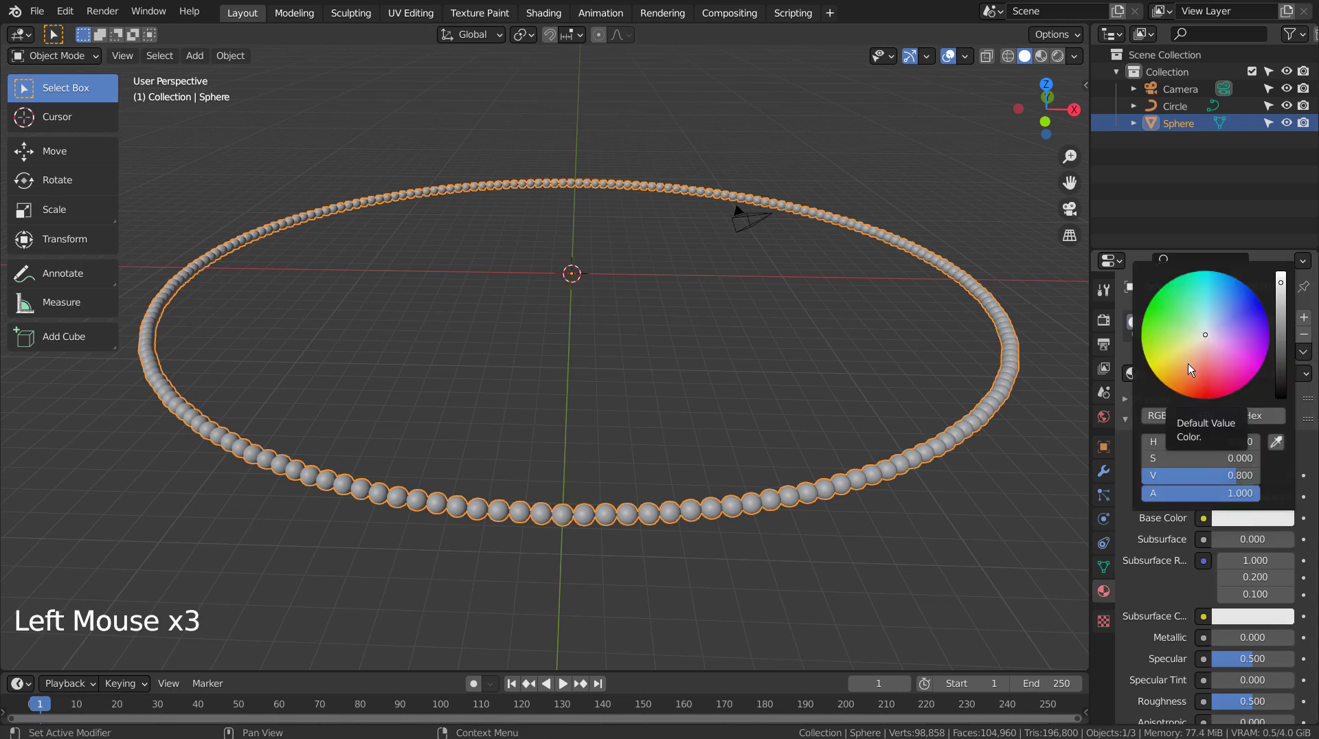
pyautogui.click(1185, 369)
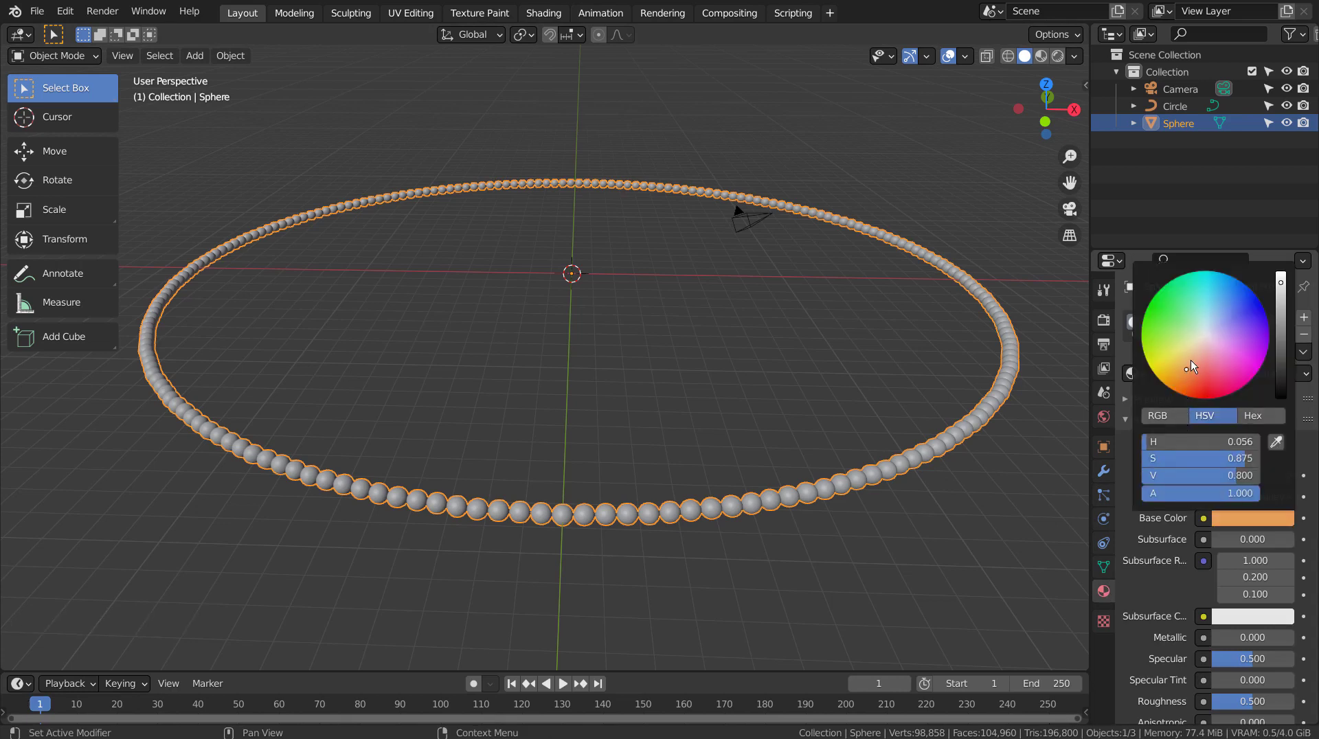
pyautogui.click(1174, 323)
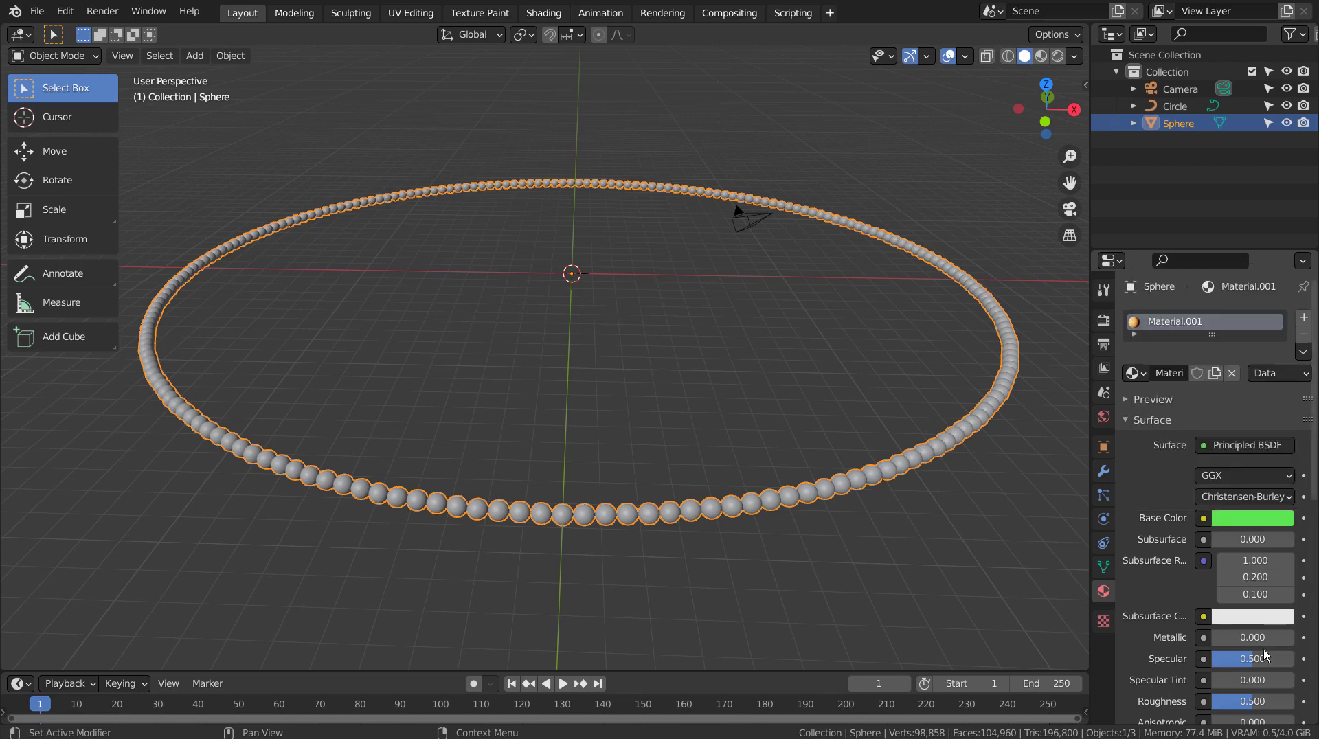
# Step: Lower the material's Roughness to 0.070, show the ring in Material Preview shading and deselect it
pyautogui.click(1231, 700)
pyautogui.moveTo(1231, 700); pyautogui.dragTo(1195, 701)
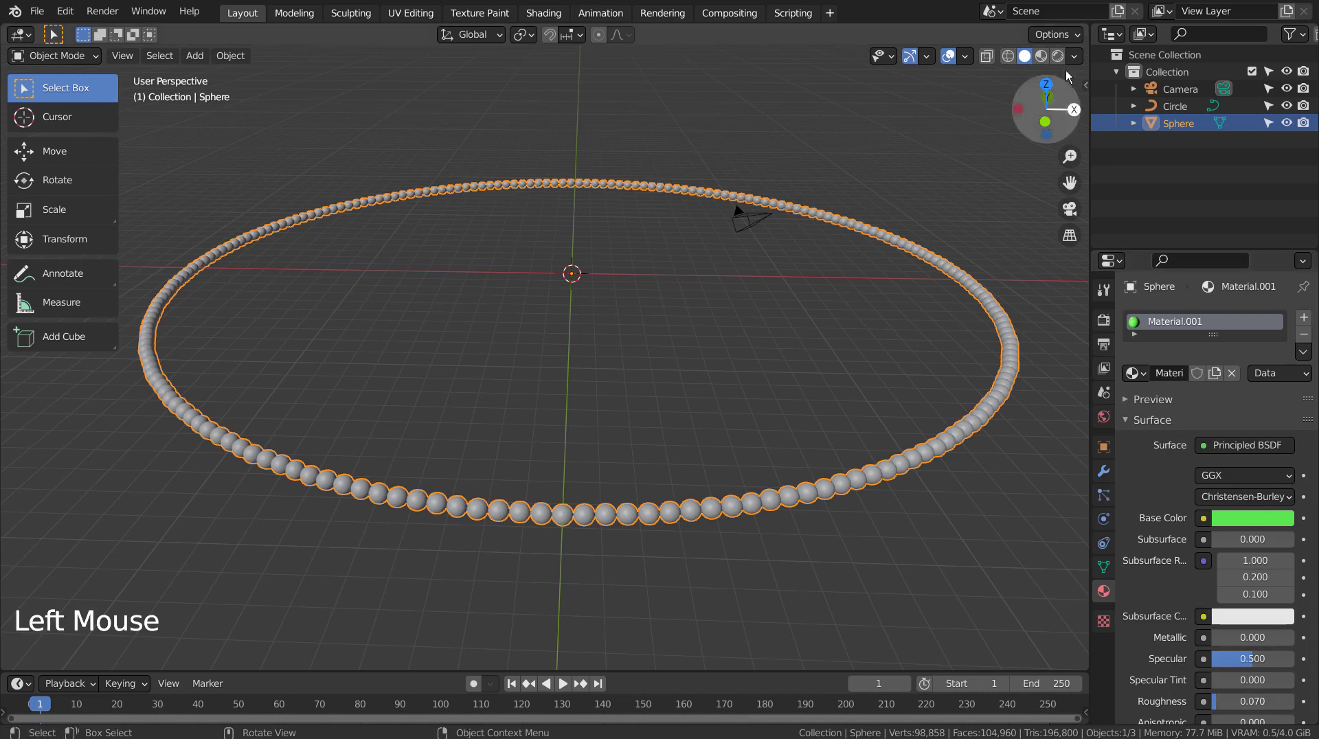
pyautogui.click(1049, 55)
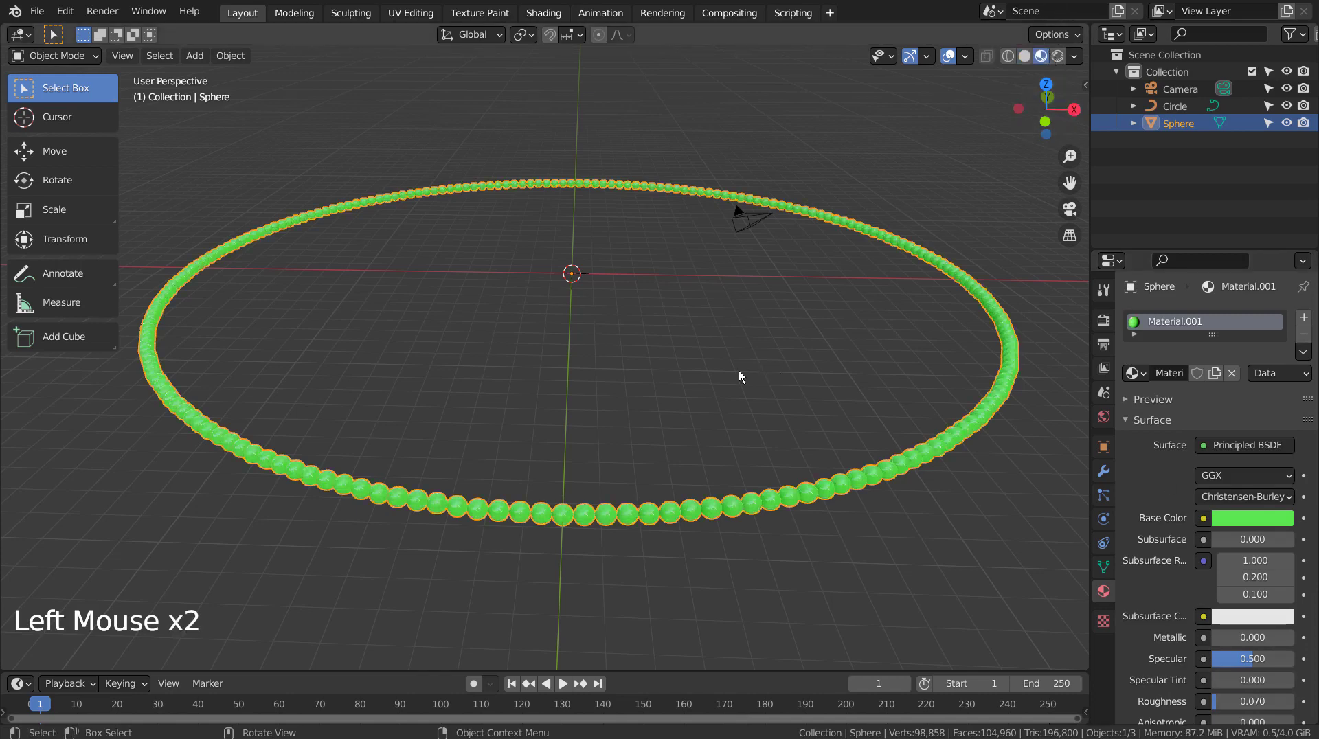
pyautogui.click(700, 415)
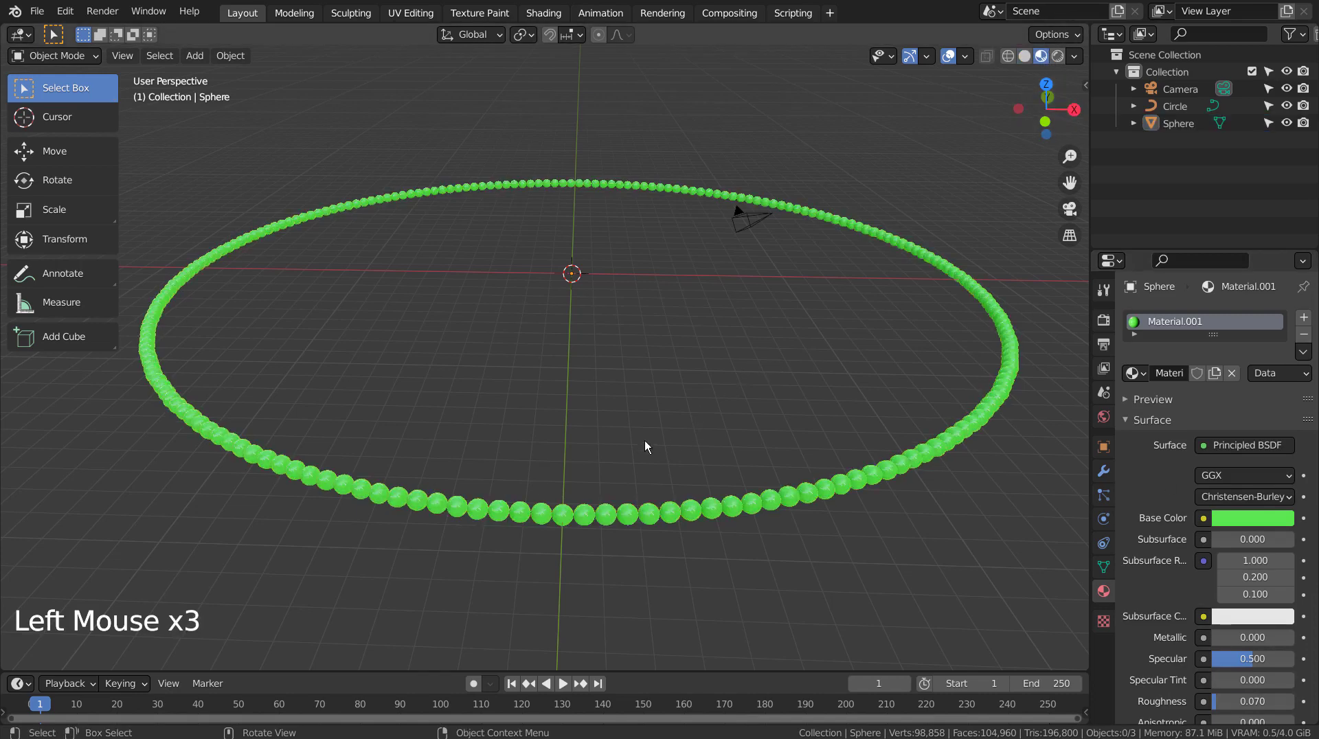
# Step: In top view, enter Edit Mode on the sphere ring and separate its mesh by loose parts
pyautogui.press('KP_1')
pyautogui.press('KP_7')
pyautogui.scroll(-3, 644, 445)
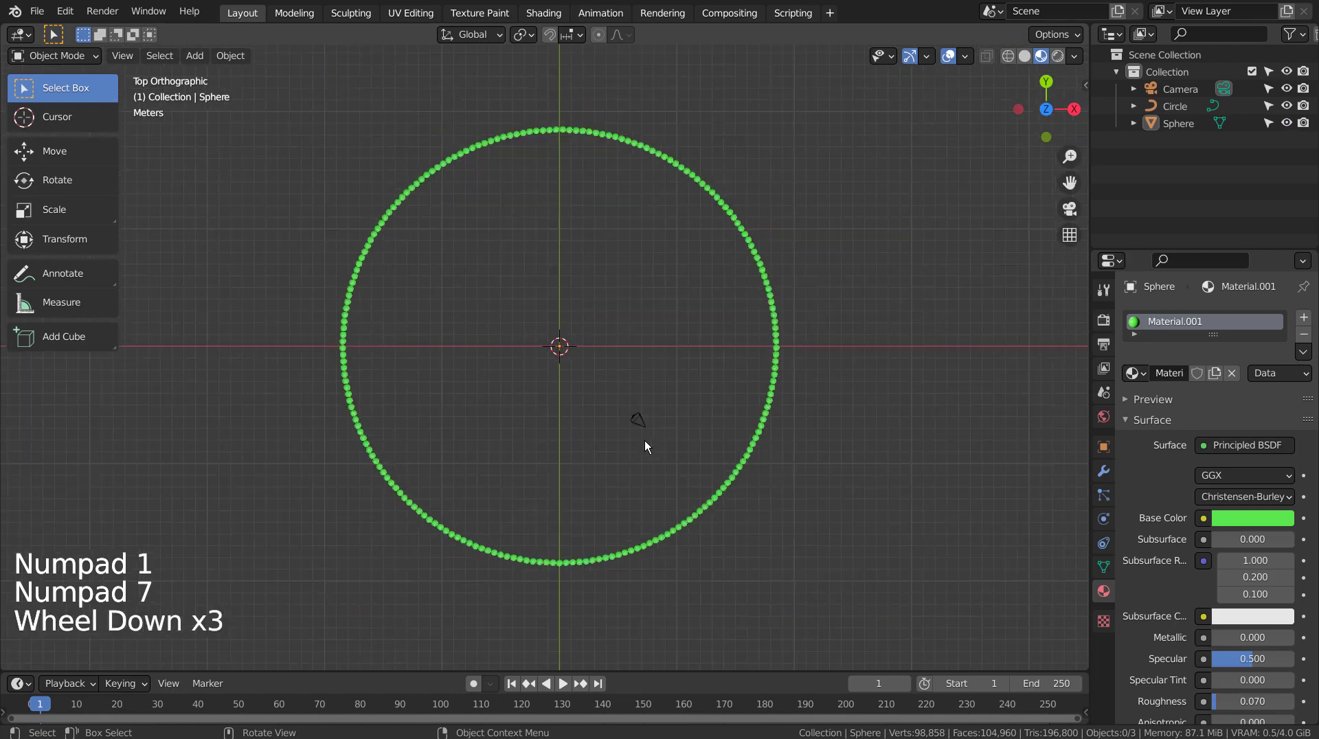
pyautogui.press('Tab')
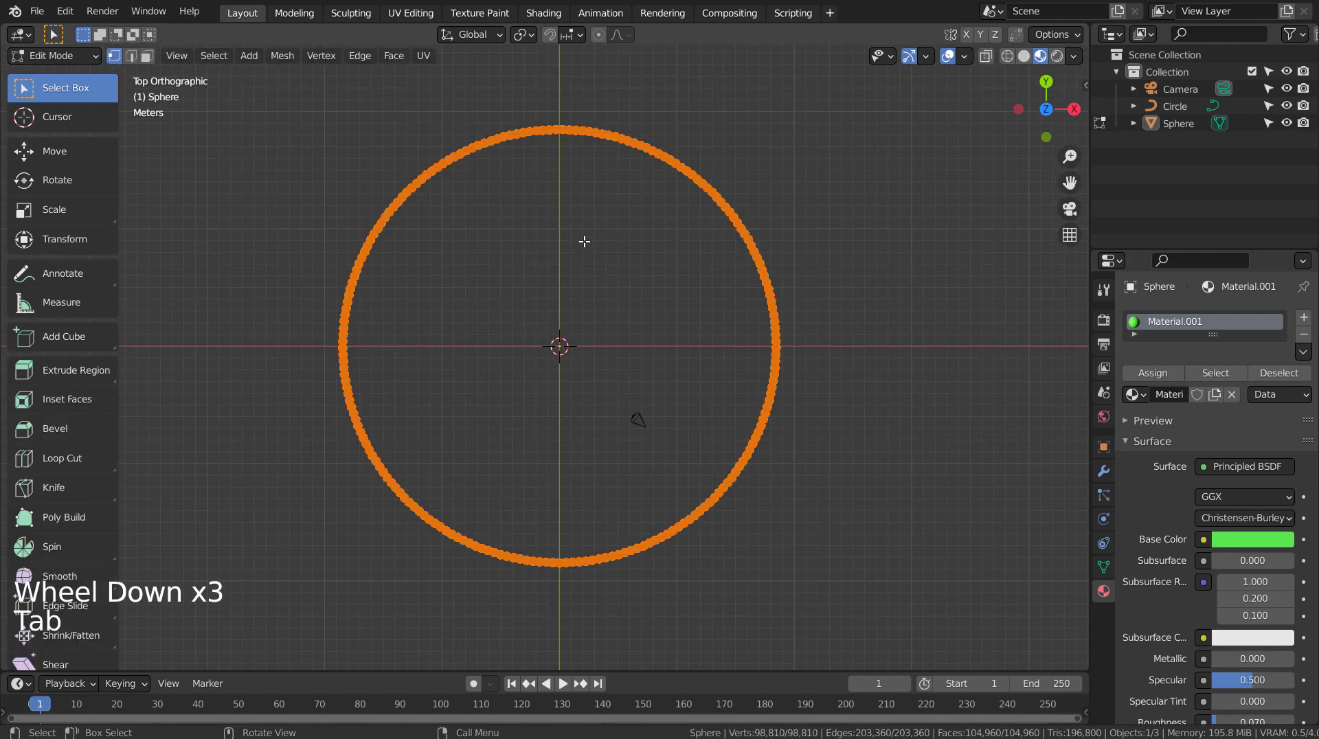
pyautogui.press('p')
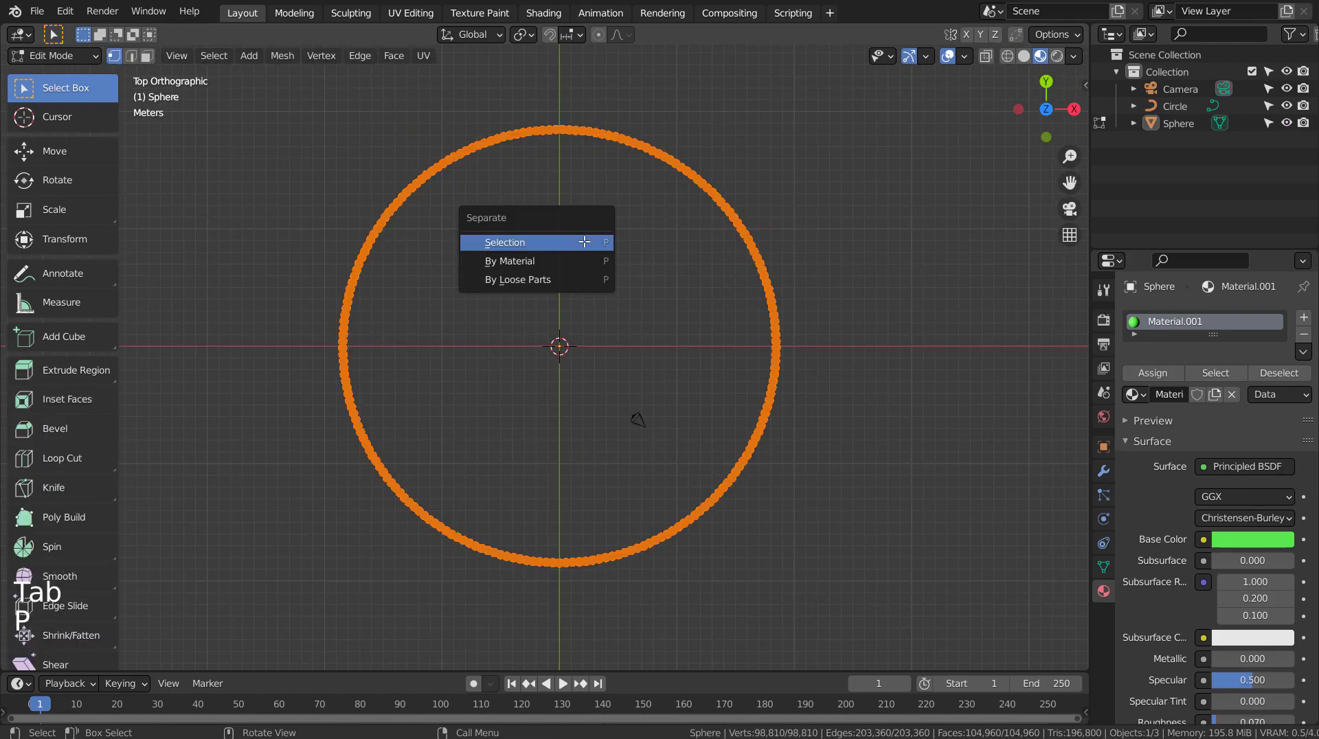
pyautogui.click(522, 287)
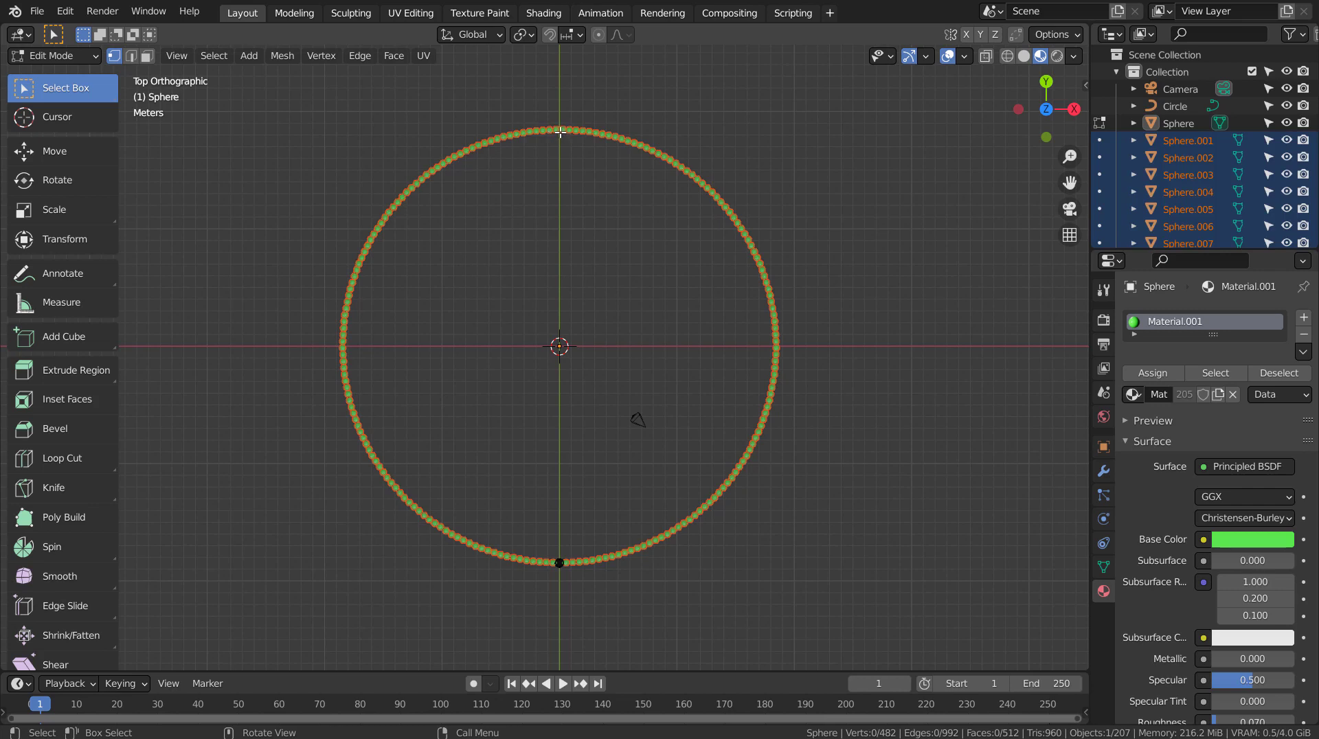
pyautogui.press('k')
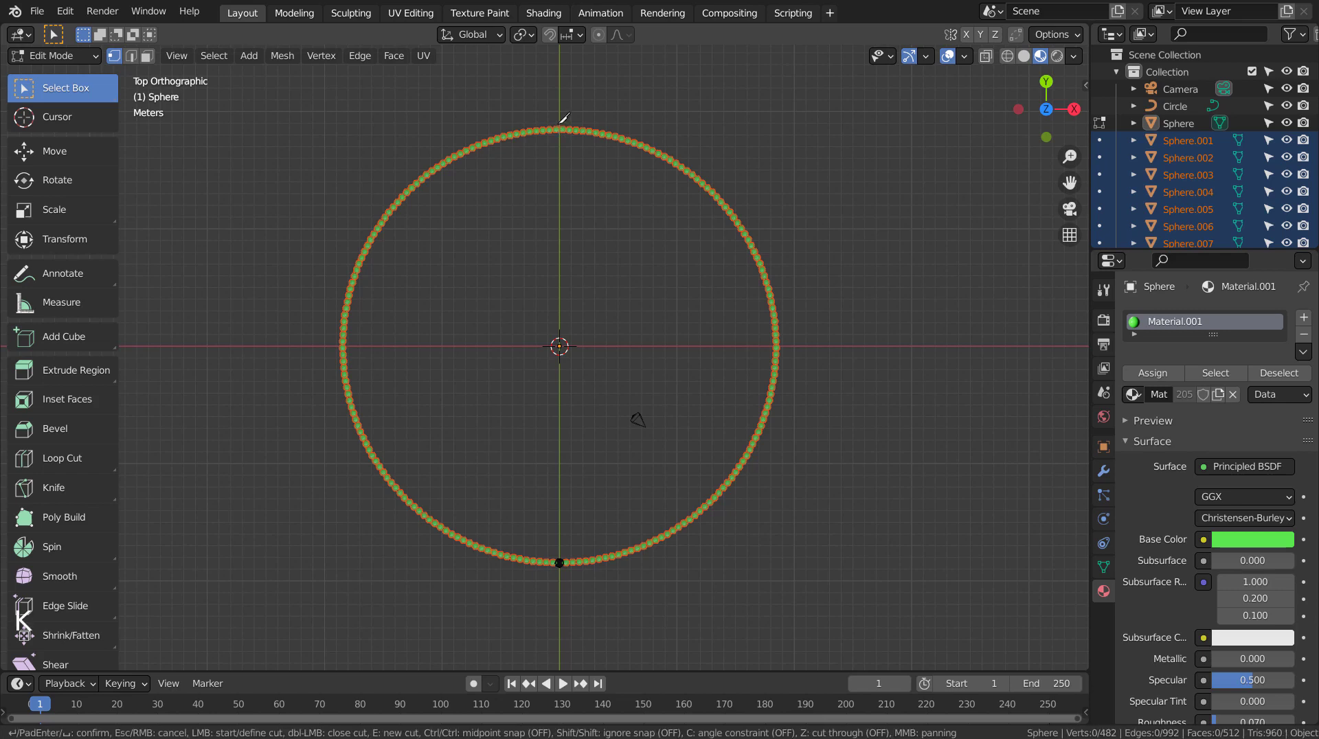
pyautogui.rightClick(557, 101)
pyautogui.press('l')
pyautogui.press('l')
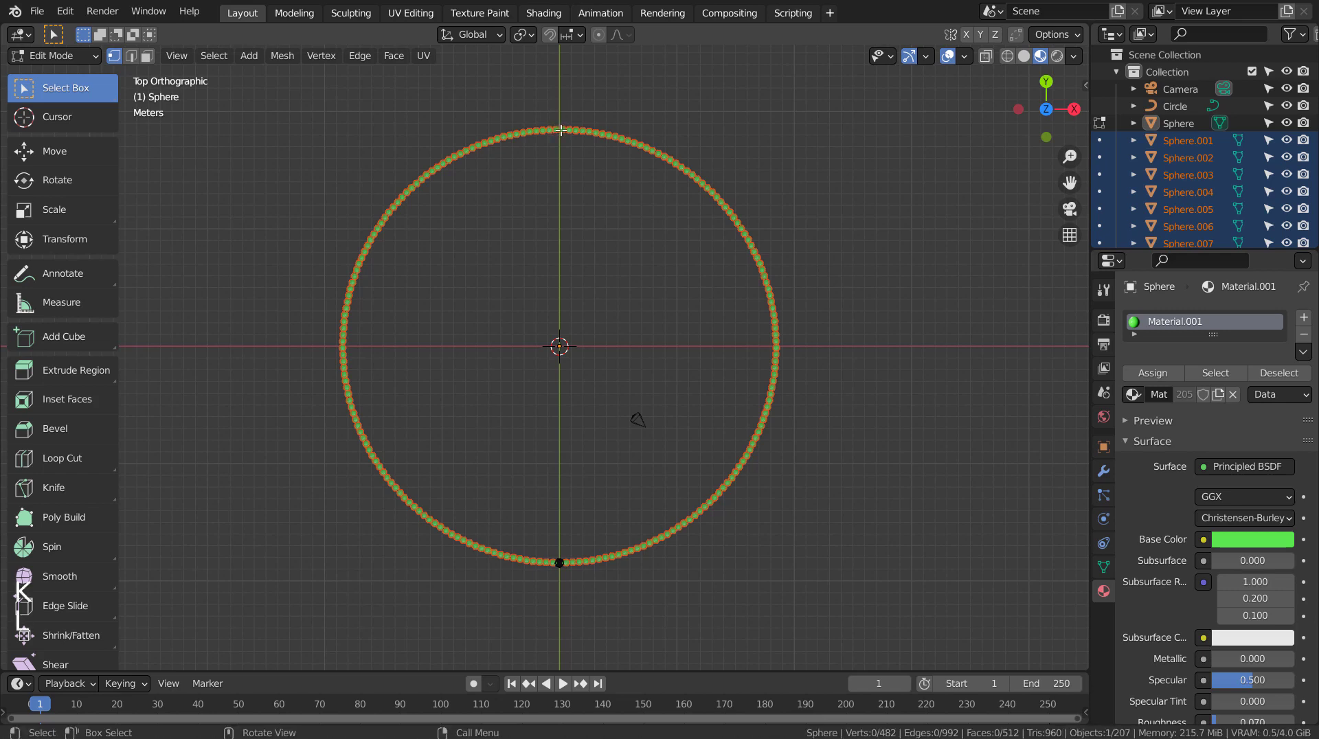
pyautogui.click(571, 166)
# Step: Put all the separated spheres into Edit Mode and select the linked geometry of the sphere just beside the Y axis at the ring's far side
pyautogui.scroll(5, 560, 137)
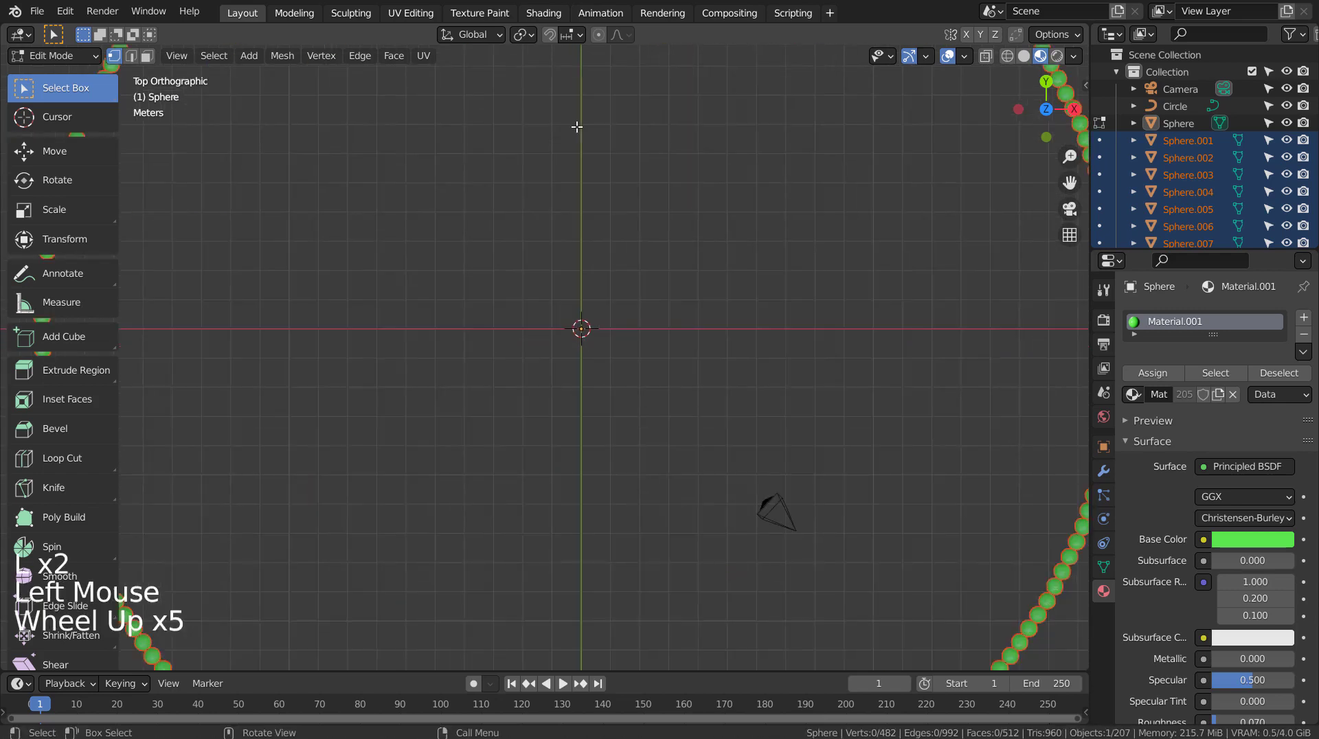
pyautogui.keyDown('shift'); pyautogui.moveTo(615, 42); pyautogui.dragTo(571, 462, button='middle'); pyautogui.keyUp('shift')
pyautogui.scroll(2, 575, 212)
pyautogui.scroll(2, 562, 292)
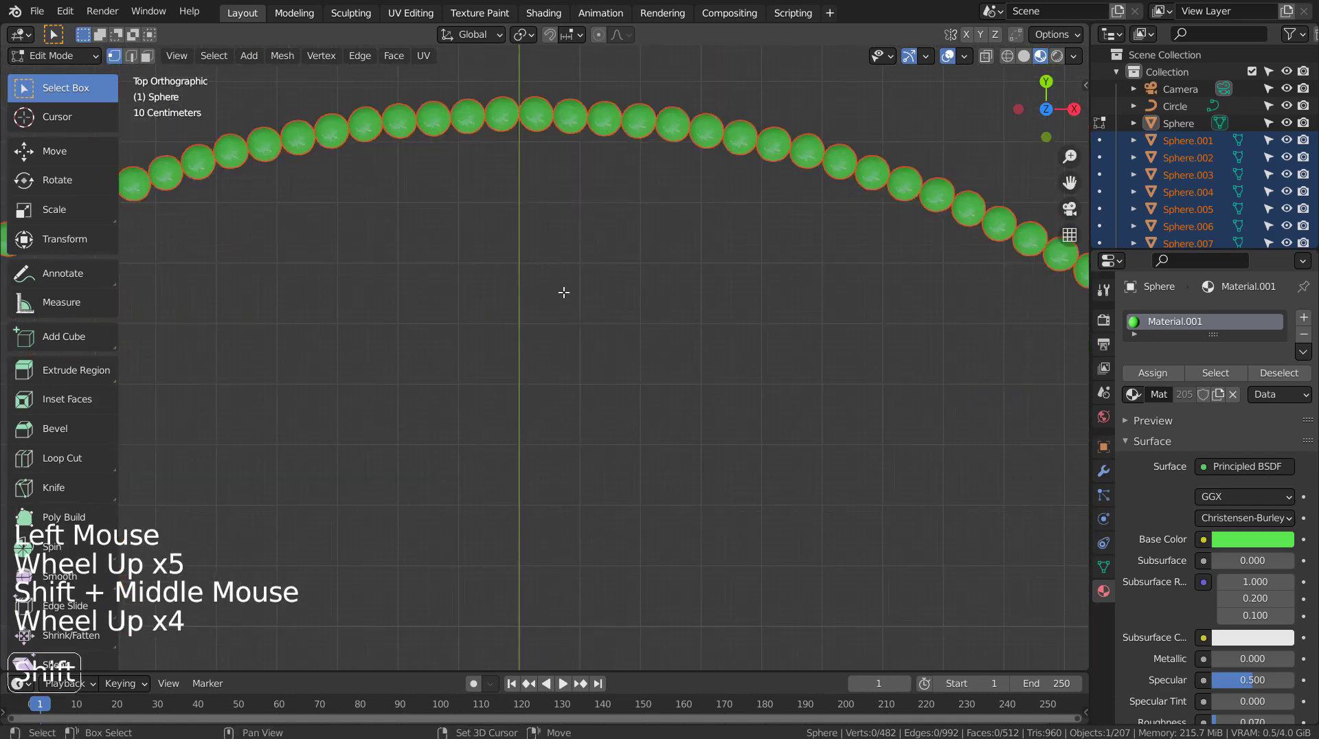
pyautogui.keyDown('shift'); pyautogui.moveTo(560, 152); pyautogui.dragTo(530, 309, button='middle'); pyautogui.keyUp('shift')
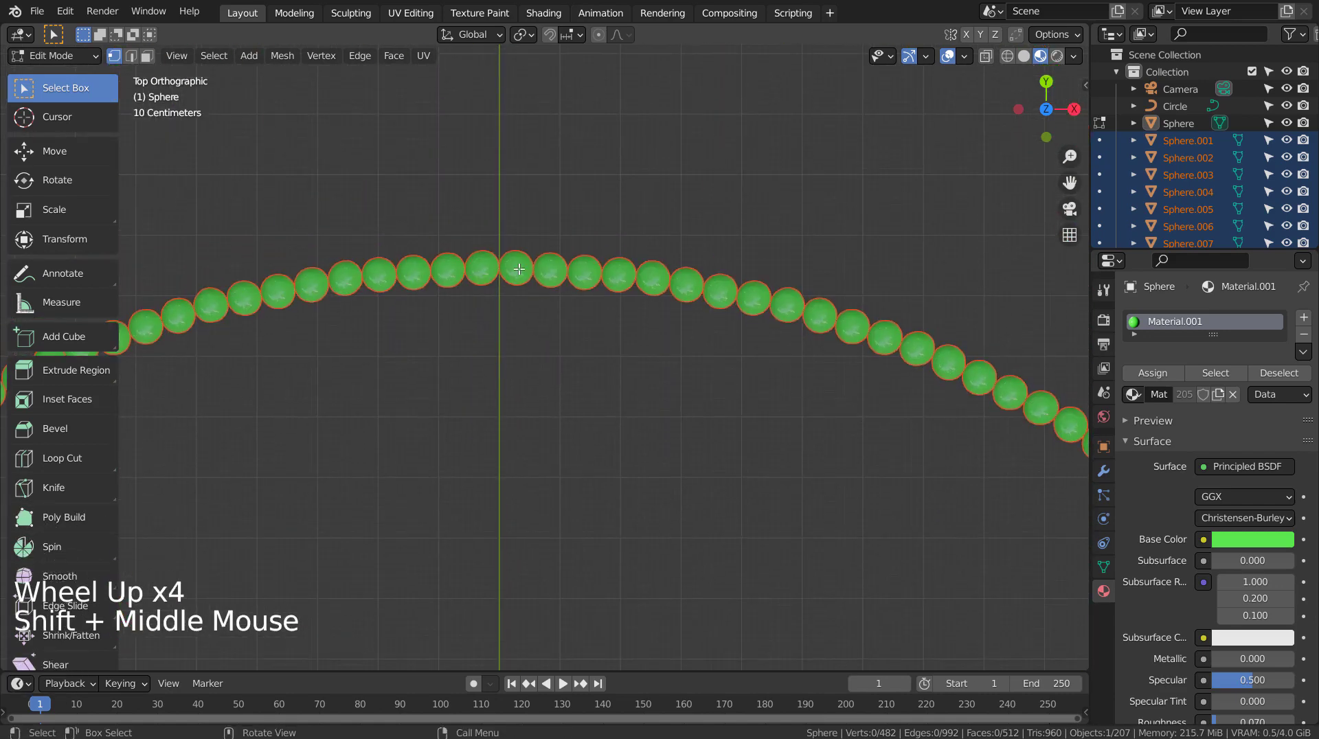
pyautogui.press('Tab')
pyautogui.press('Tab')
pyautogui.click(521, 235)
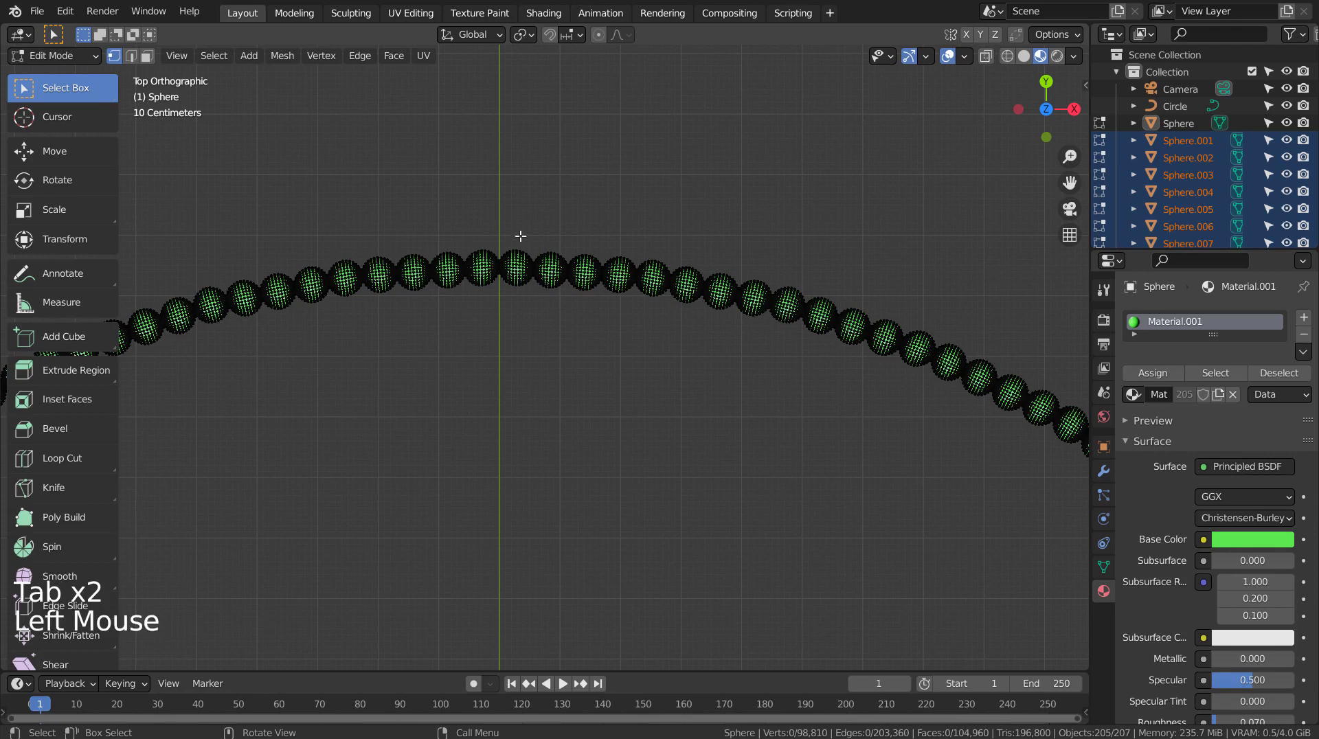
pyautogui.press('l')
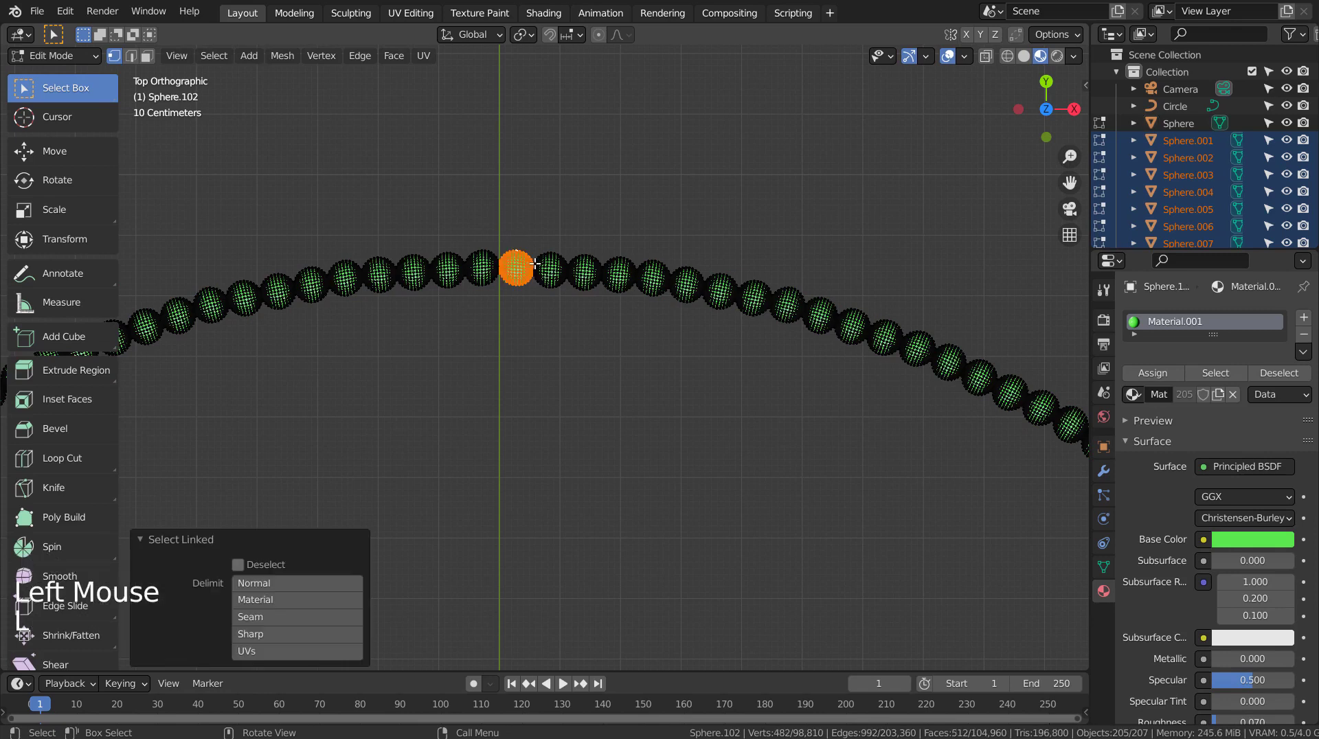
# Step: Add a second material slot with a new material and set its Base Color to yellow
pyautogui.click(1303, 319)
pyautogui.click(1205, 433)
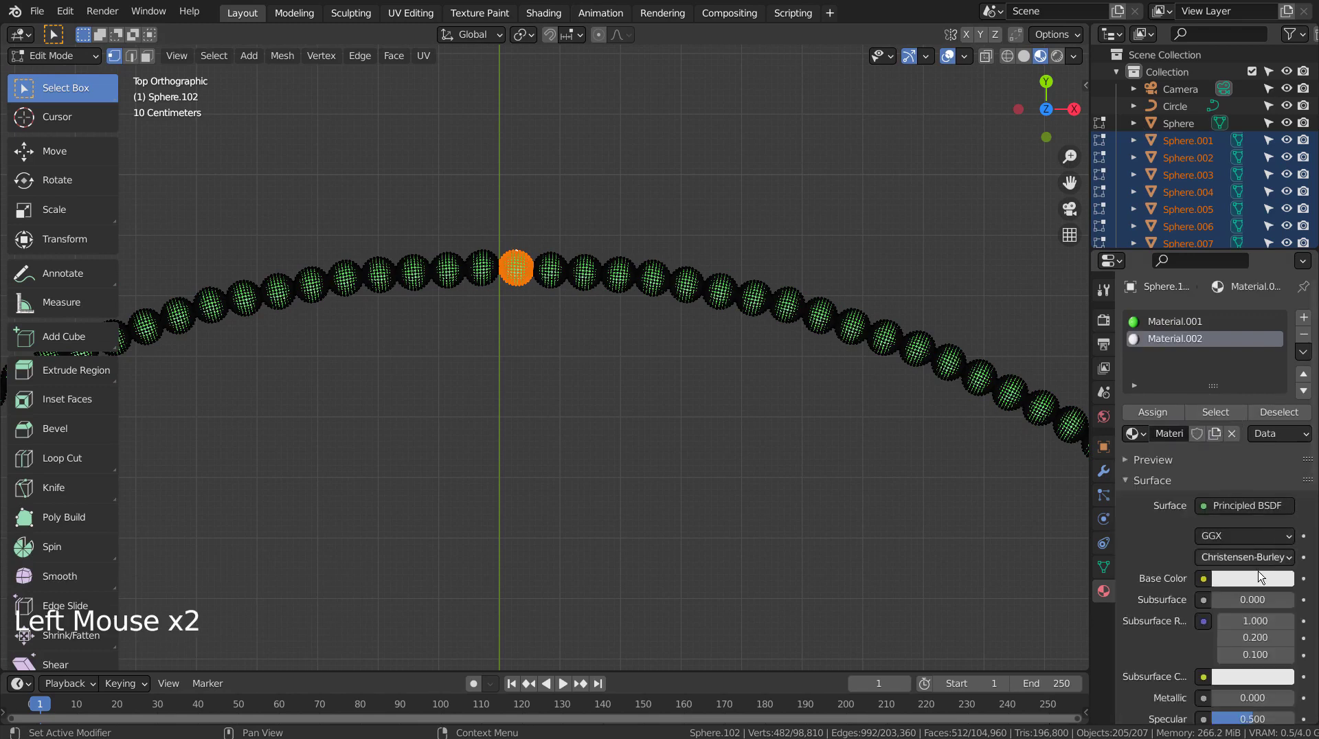
pyautogui.click(1261, 581)
pyautogui.click(1169, 422)
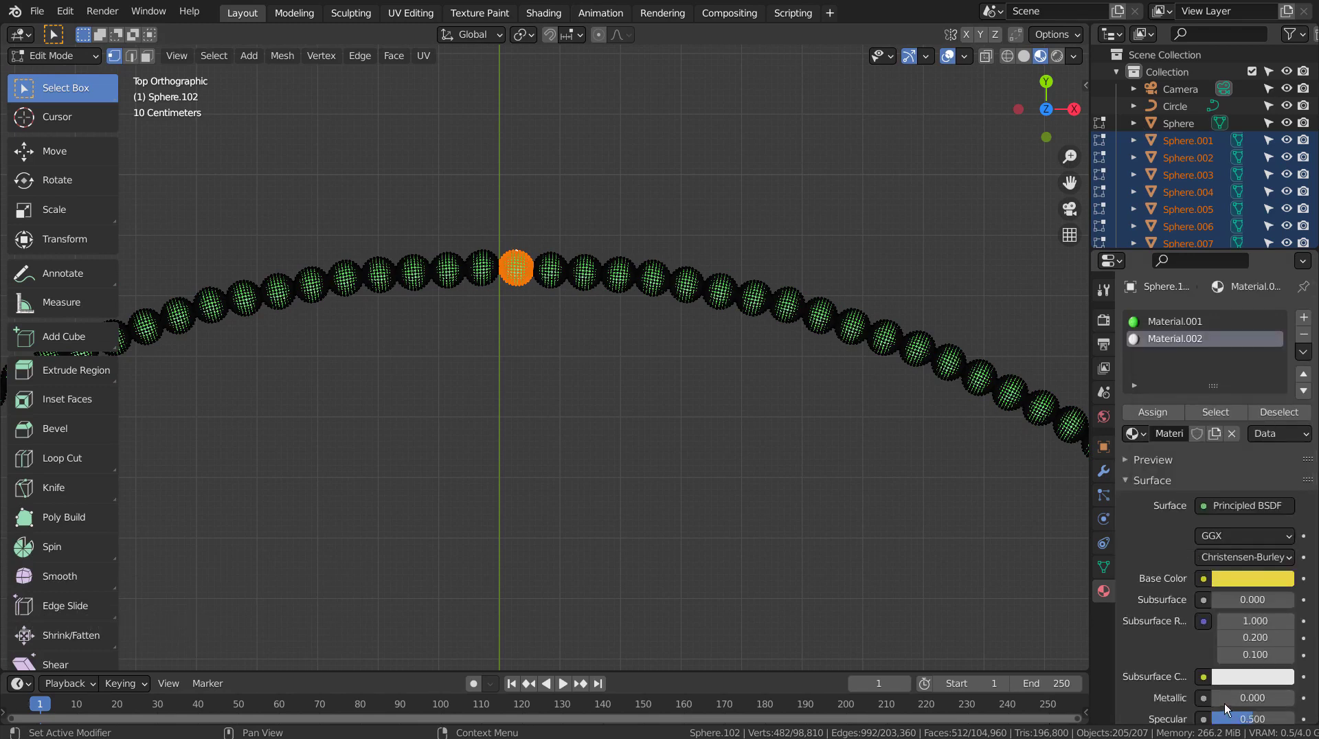
# Step: Set the yellow material's Metallic to 0.917 and Roughness to 0.136, and assign it to the selected sphere
pyautogui.moveTo(1224, 699); pyautogui.dragTo(1285, 698)
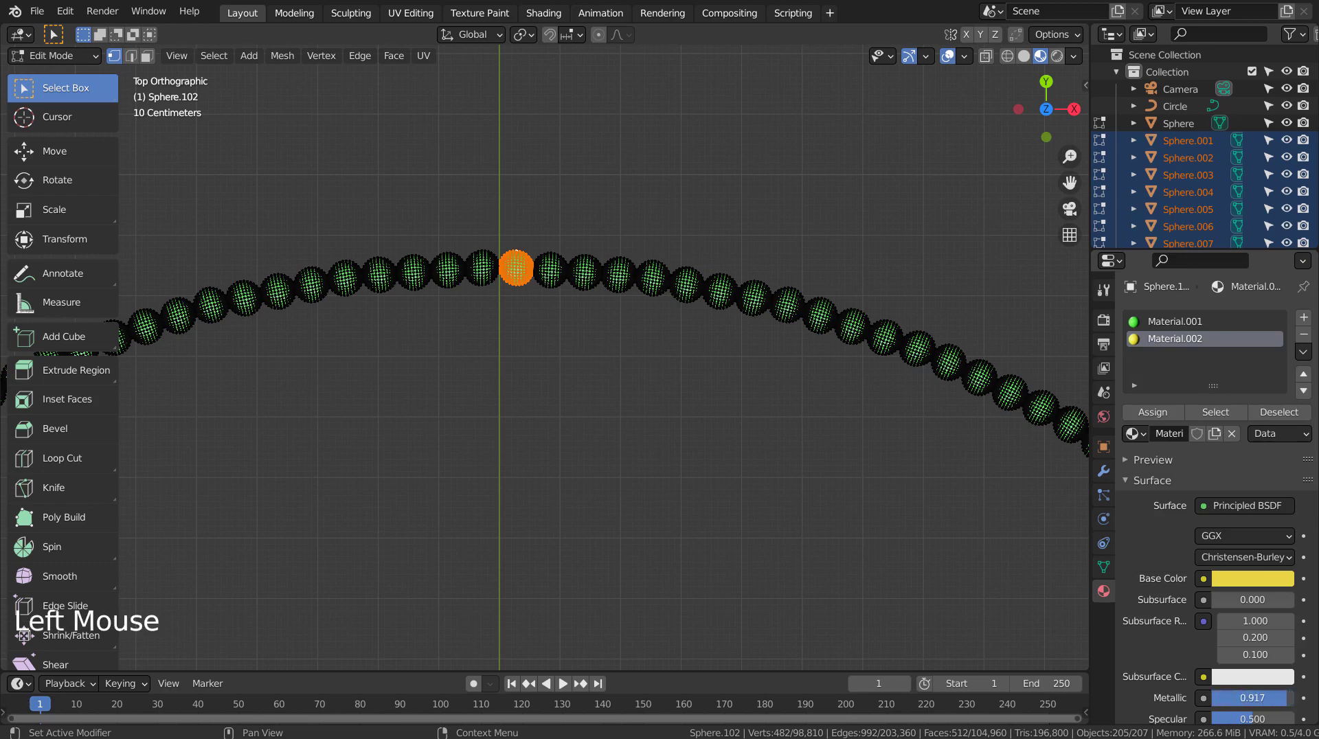
pyautogui.scroll(-6, 1249, 648)
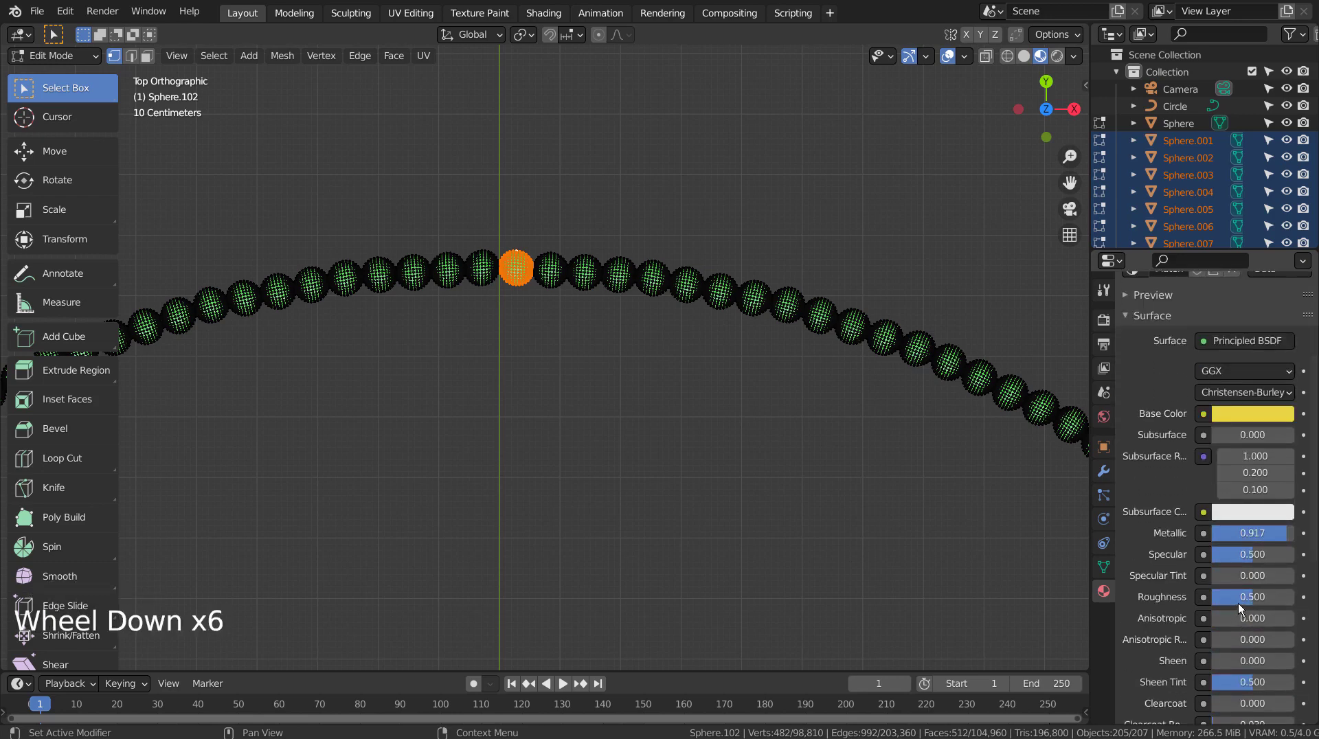
pyautogui.moveTo(1241, 600); pyautogui.dragTo(1229, 591)
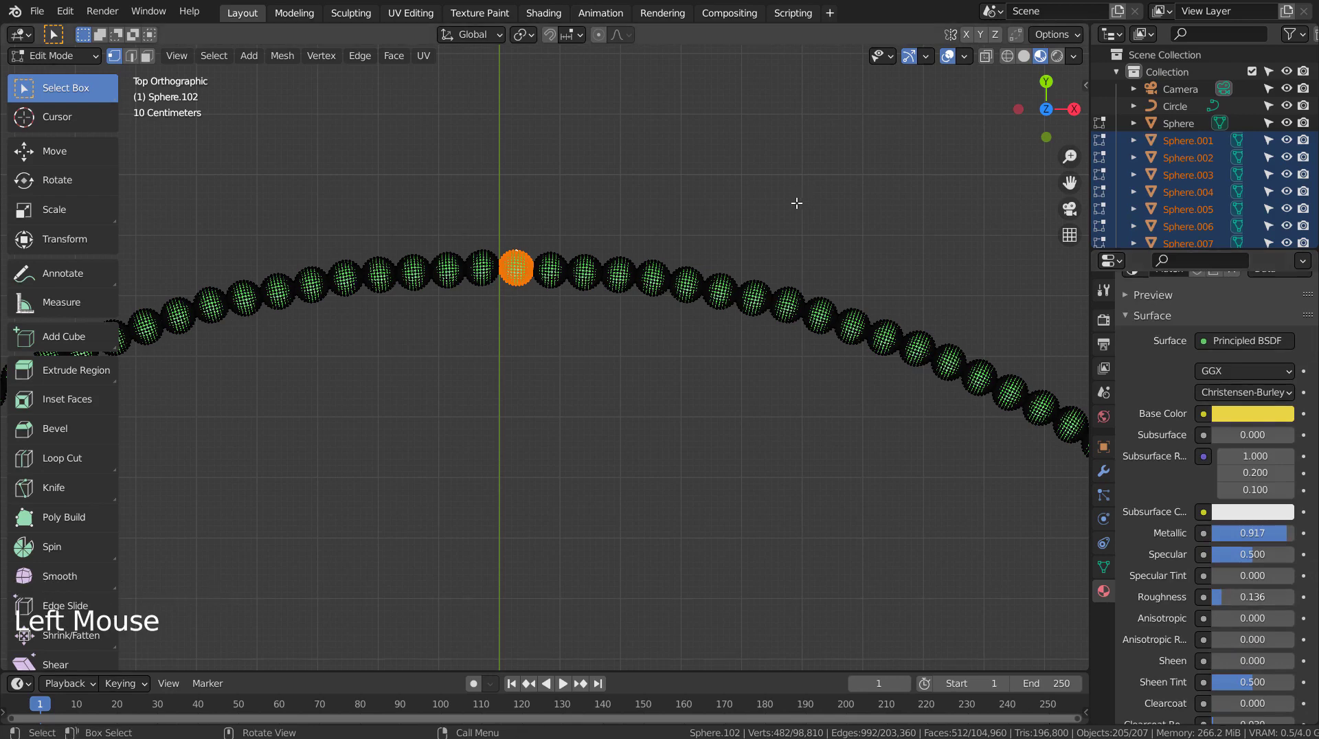
pyautogui.scroll(6, 1259, 389)
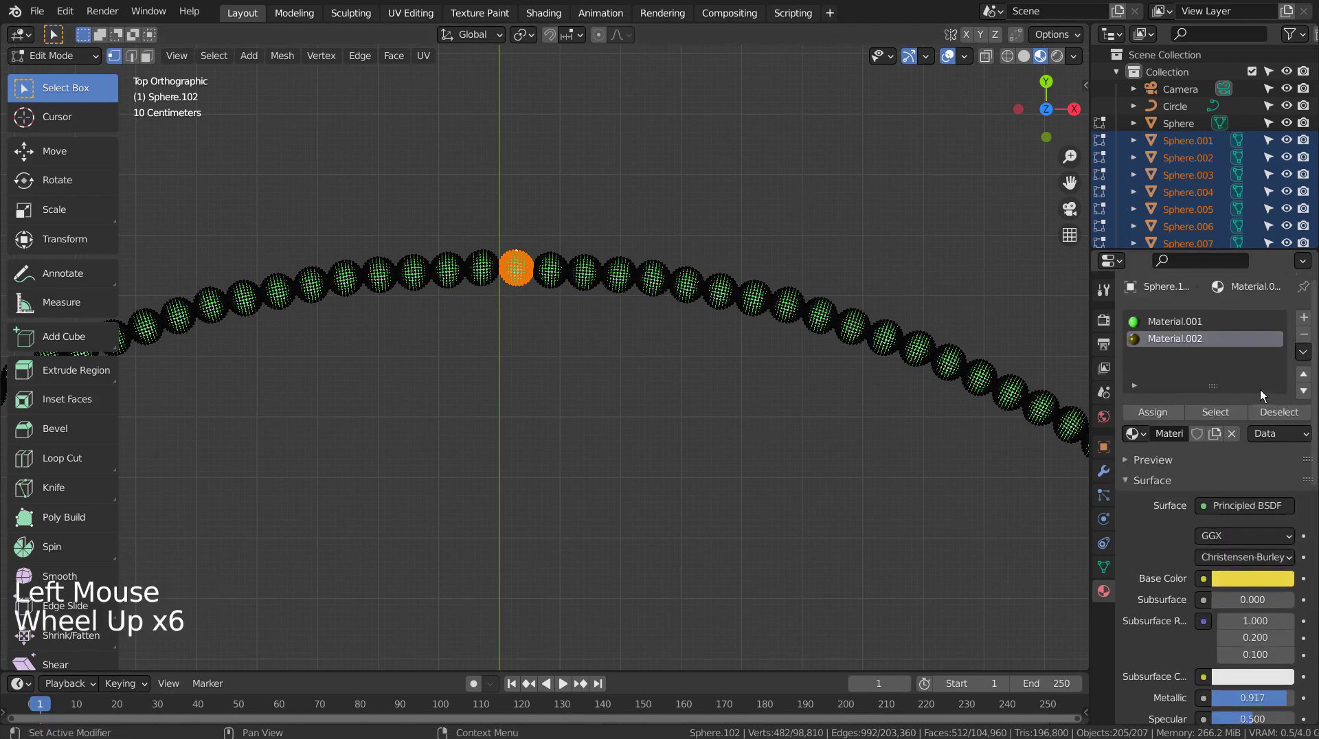
pyautogui.click(1147, 413)
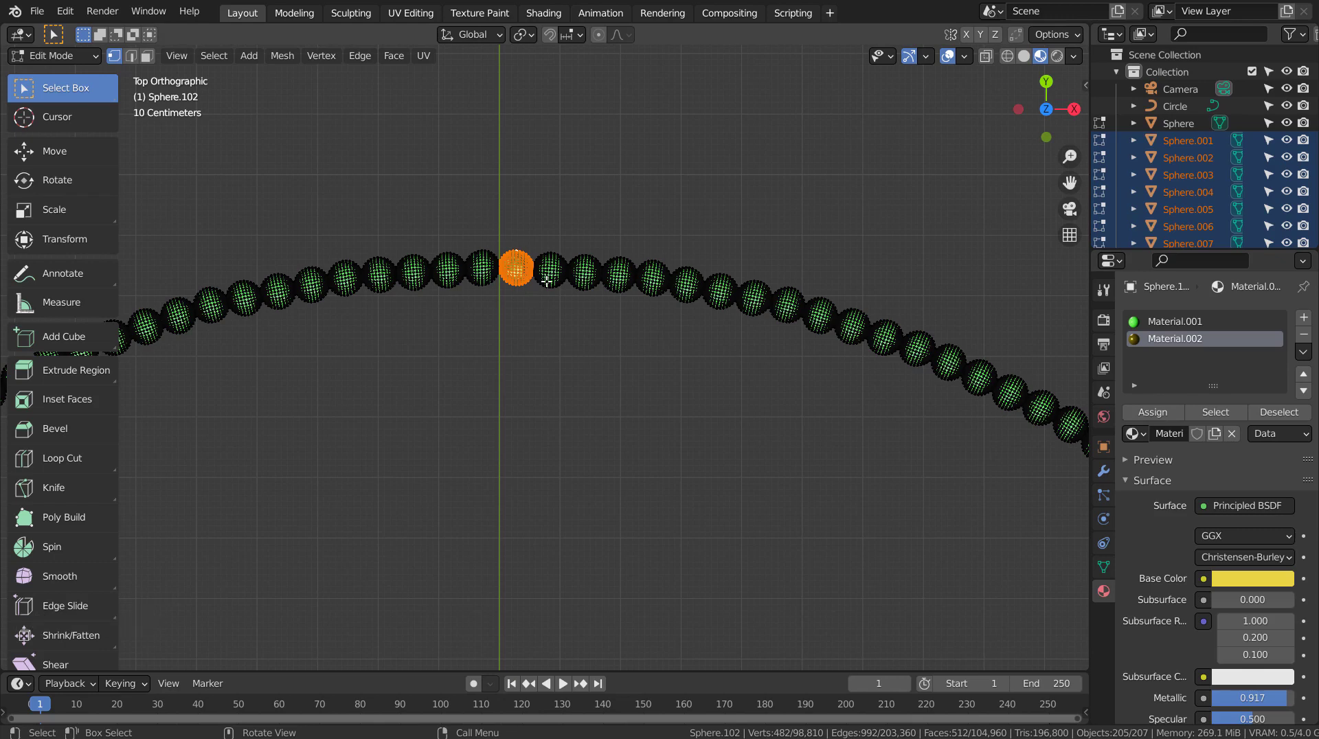
# Step: Try to assign Material.002 to the adjacent sphere on the +X side as well, and return to Object Mode
pyautogui.press('l')
pyautogui.click(1149, 410)
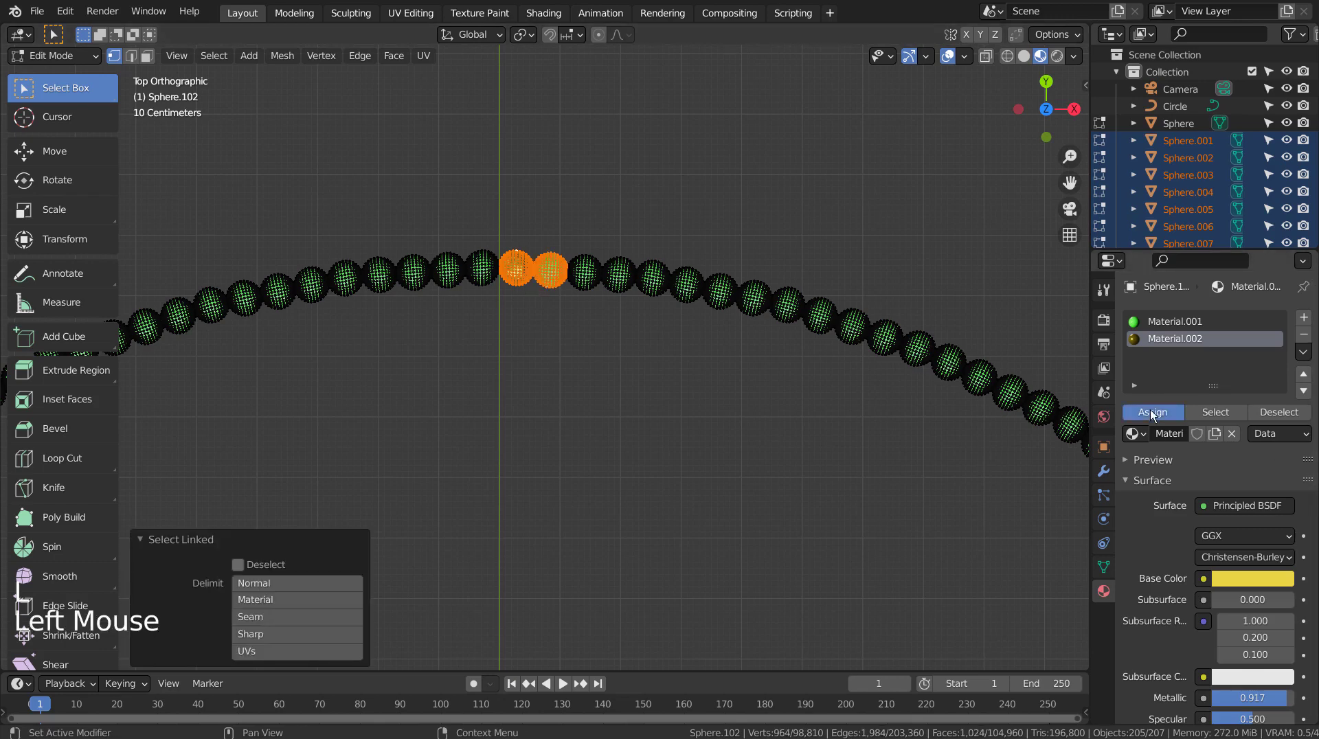
pyautogui.press('Tab')
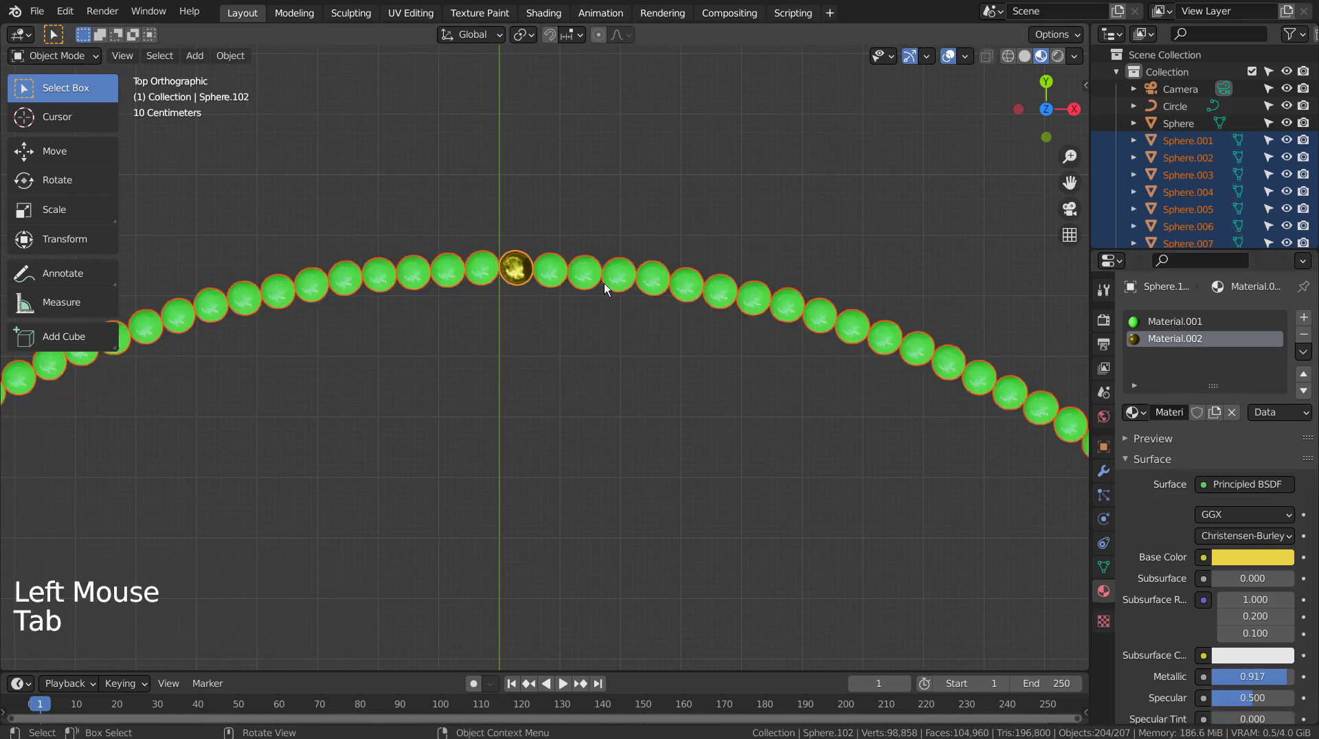
# Step: Try again in Edit Mode to assign Material.002 to only the linked geometry of the green sphere beside the gold one
pyautogui.press('Tab')
pyautogui.click(567, 319)
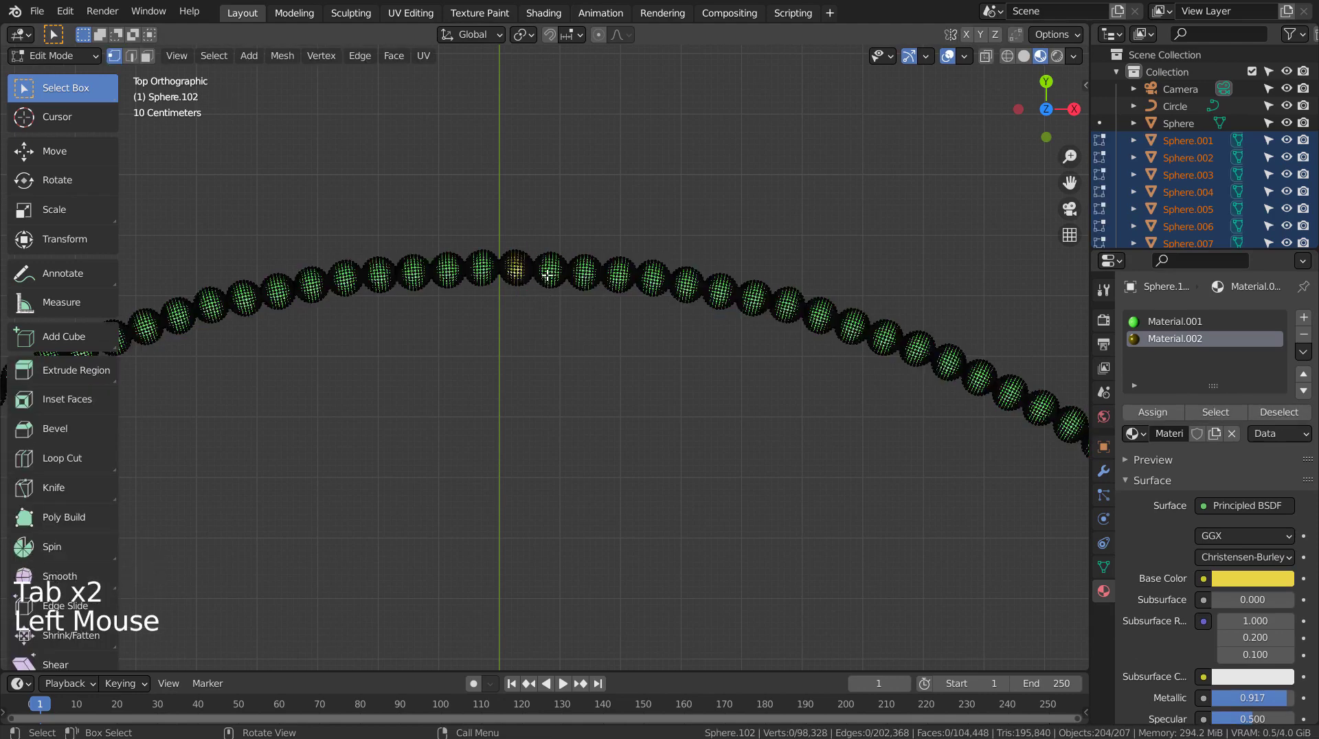
pyautogui.press('l')
pyautogui.click(1188, 320)
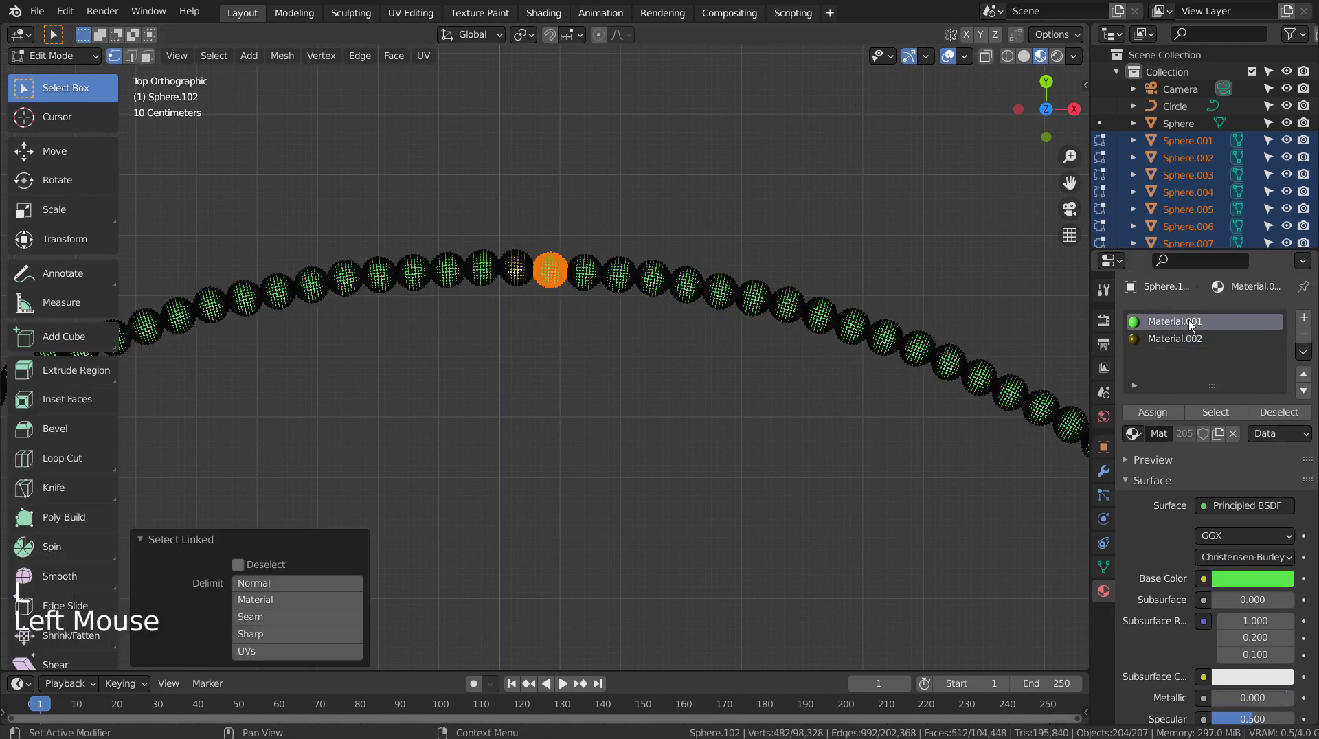
pyautogui.click(1157, 411)
pyautogui.click(1158, 341)
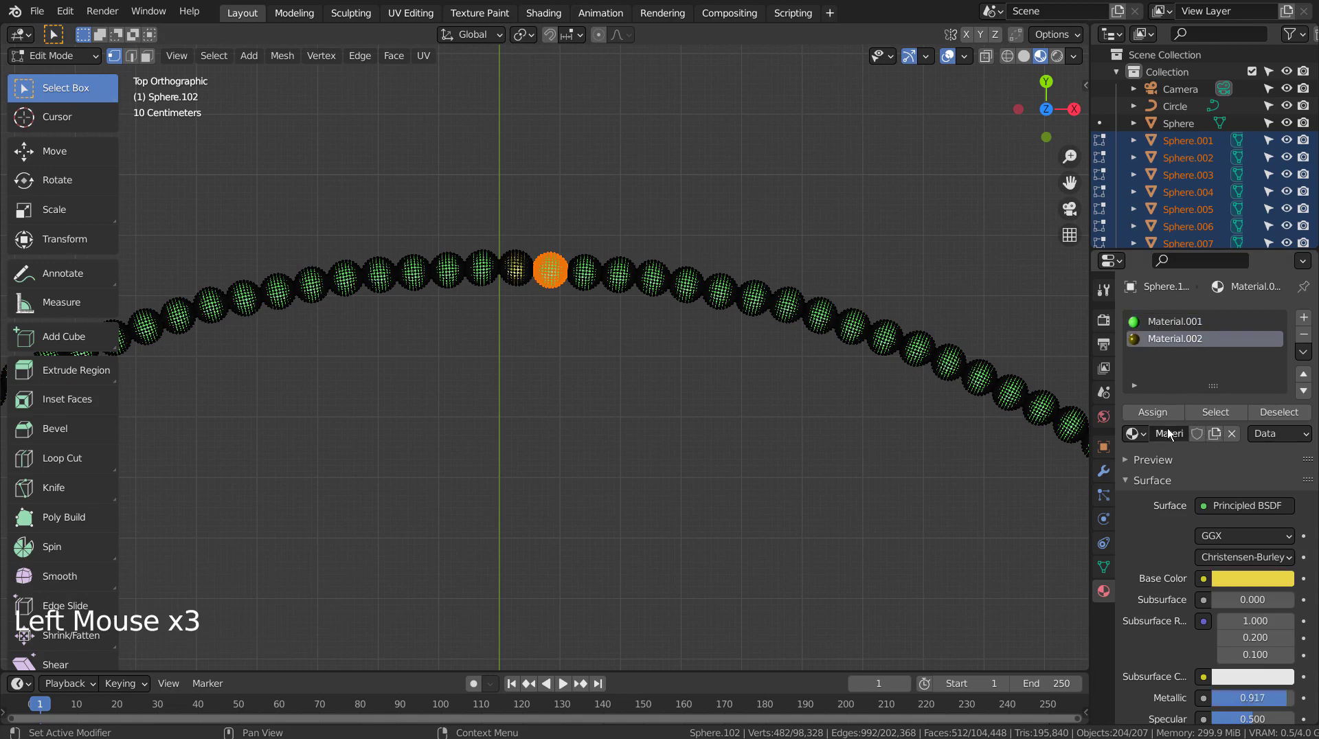
pyautogui.click(1163, 415)
pyautogui.press('Tab')
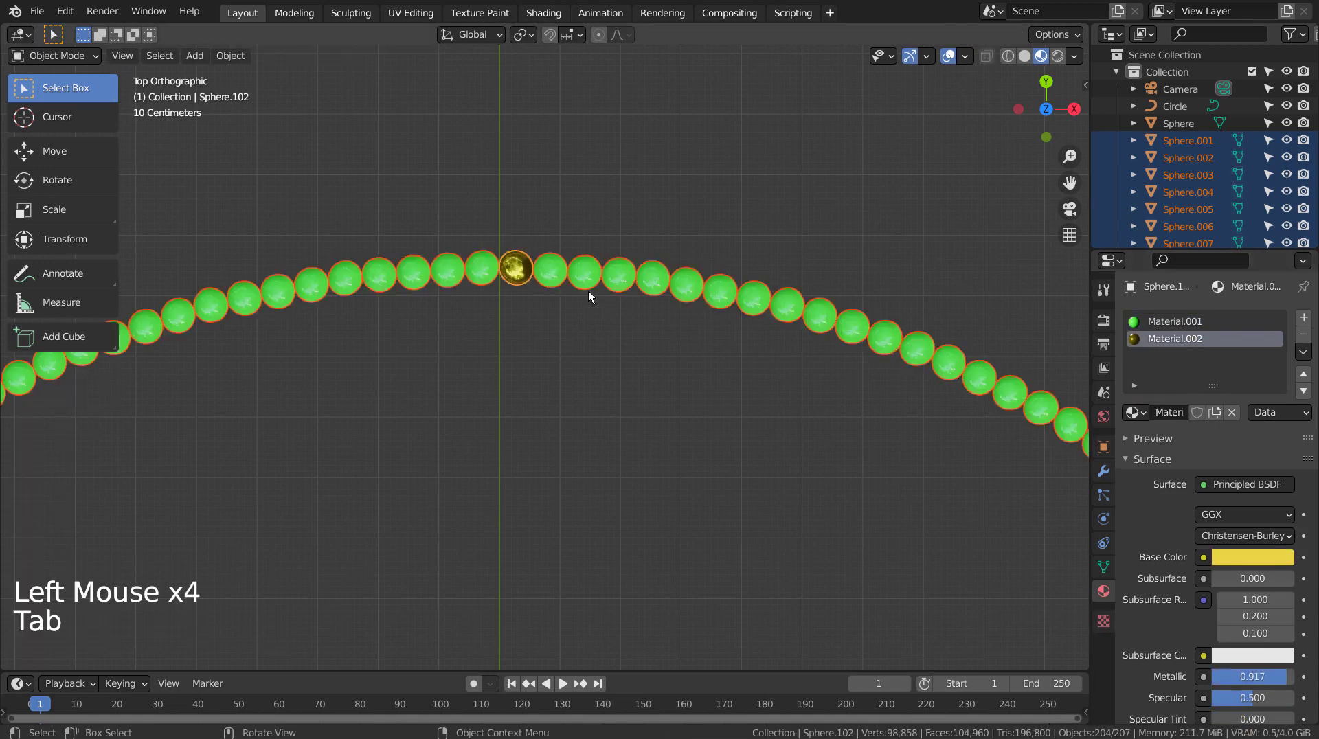
# Step: Select the green sphere just beside the gold one, add a slot with Material.002 and remove its Material.001 slot
pyautogui.click(553, 280)
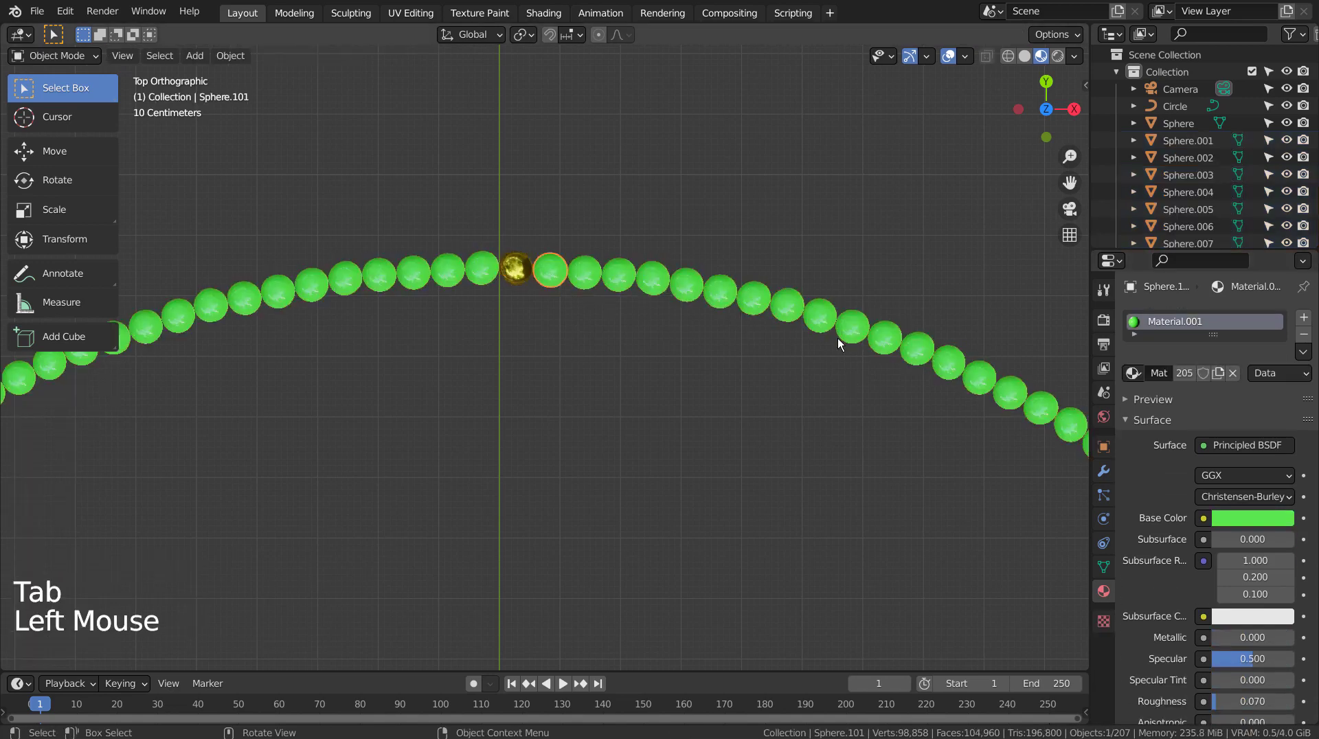
pyautogui.click(1304, 323)
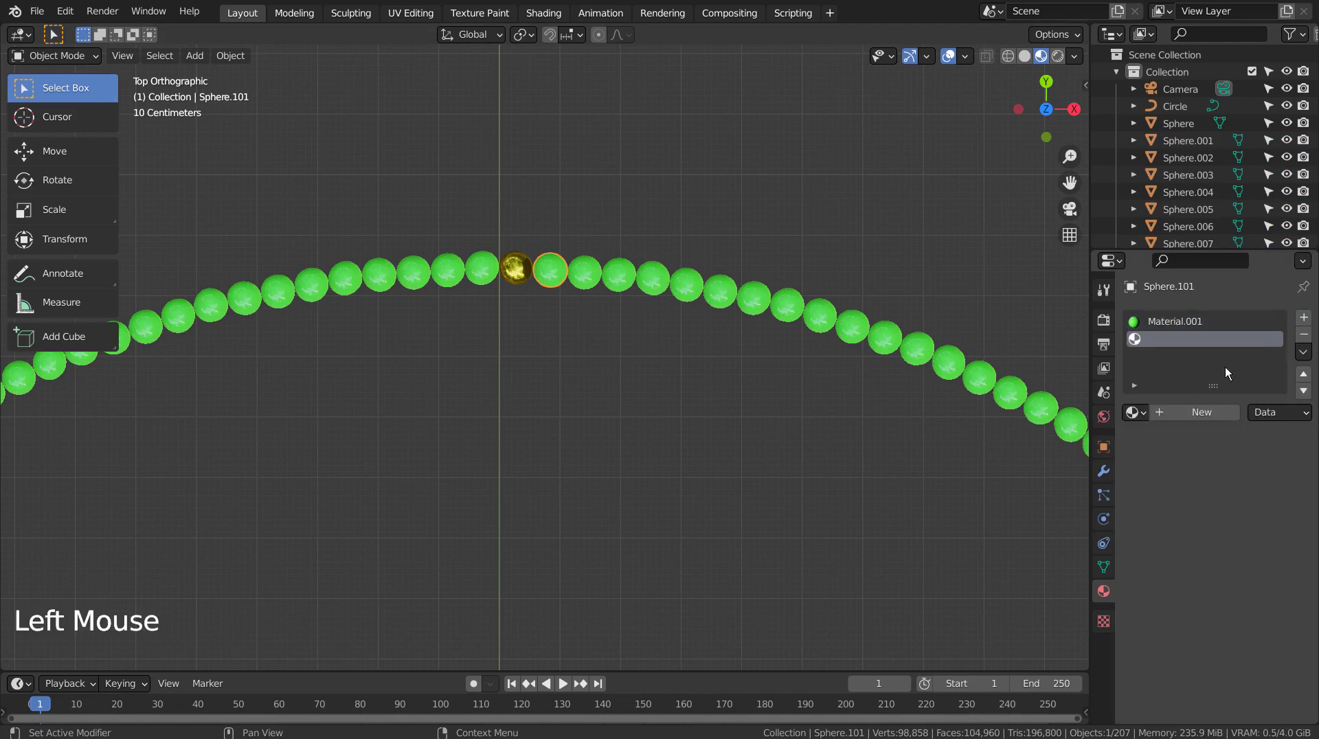
pyautogui.click(1141, 412)
pyautogui.click(1099, 471)
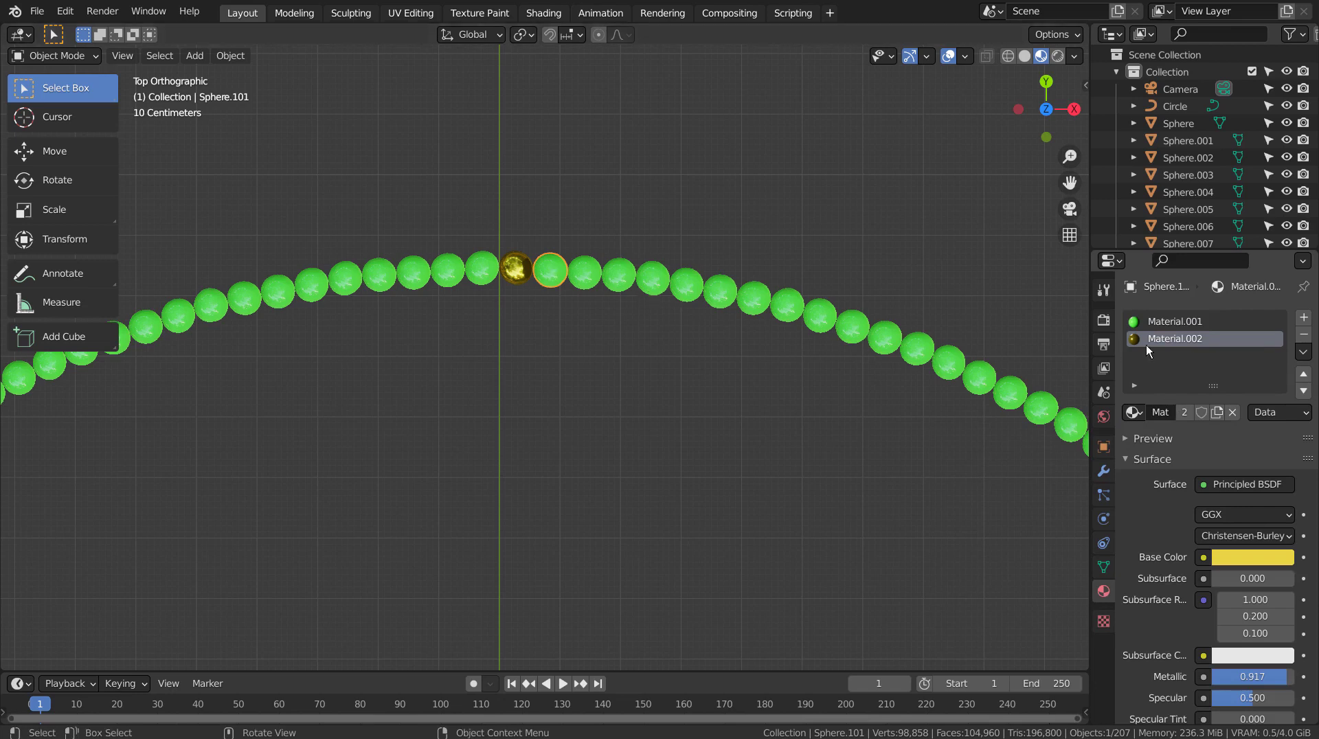
pyautogui.click(1169, 322)
pyautogui.click(1304, 334)
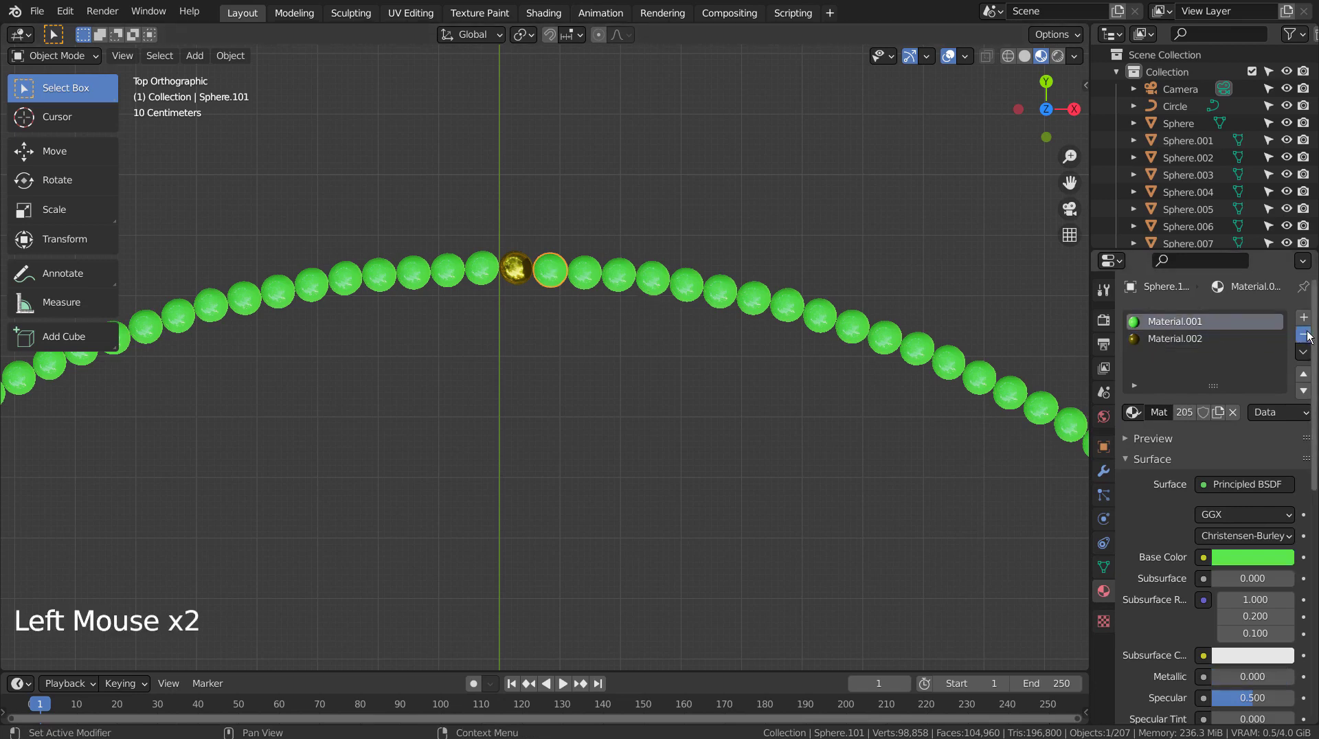
# Step: Switch the sphere where the ring crosses the positive X axis and the one just below it to Material.002
pyautogui.scroll(-2, 844, 464)
pyautogui.scroll(-3, 849, 471)
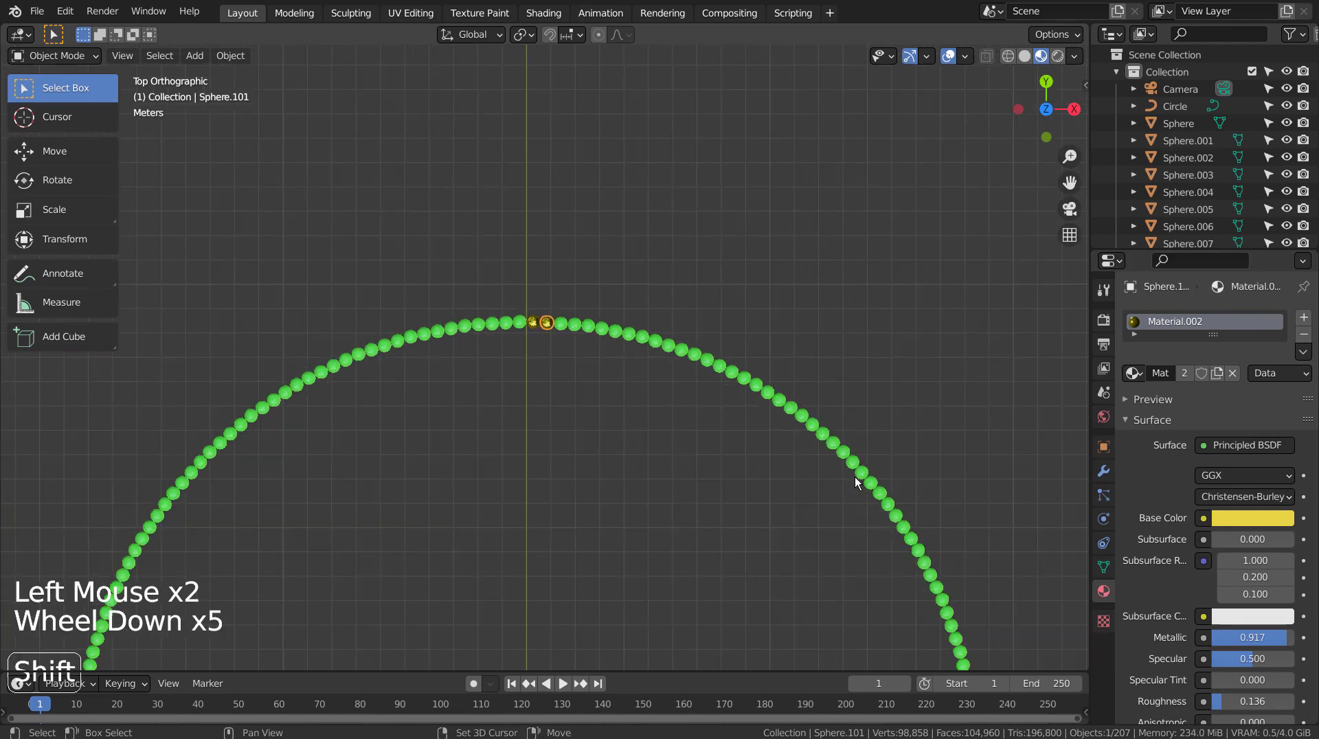
pyautogui.keyDown('shift'); pyautogui.moveTo(854, 477); pyautogui.dragTo(607, 206, button='middle'); pyautogui.keyUp('shift')
pyautogui.keyDown('shift'); pyautogui.moveTo(724, 421); pyautogui.dragTo(682, 306, button='middle'); pyautogui.keyUp('shift')
pyautogui.scroll(1, 764, 390)
pyautogui.scroll(1, 762, 385)
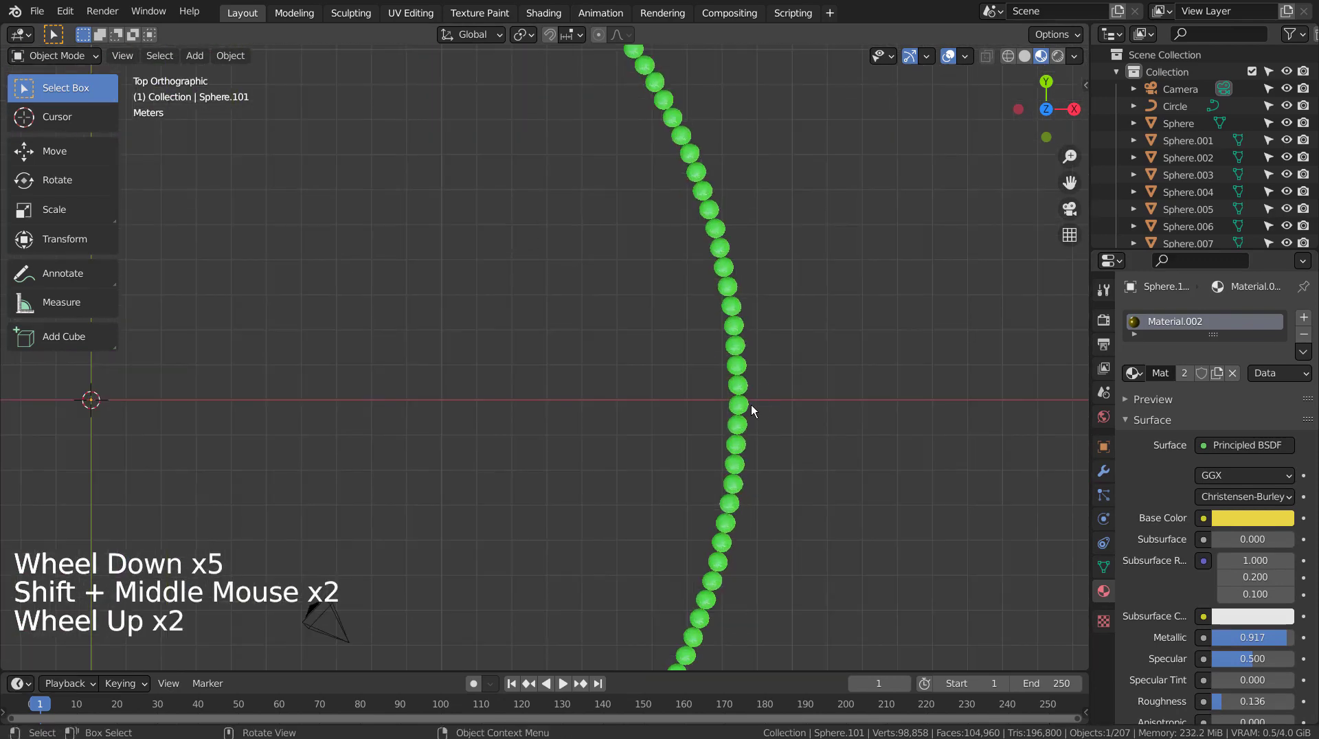
pyautogui.click(739, 406)
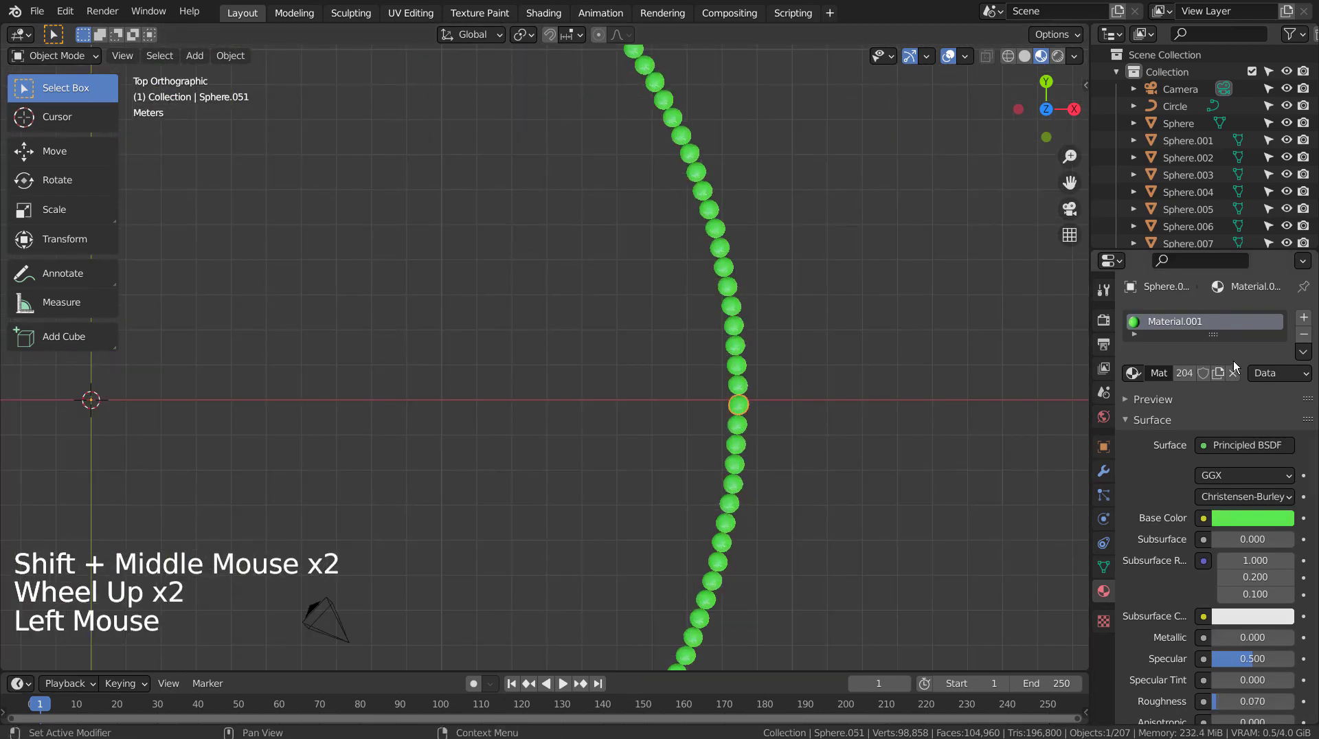
pyautogui.click(1134, 373)
pyautogui.click(971, 433)
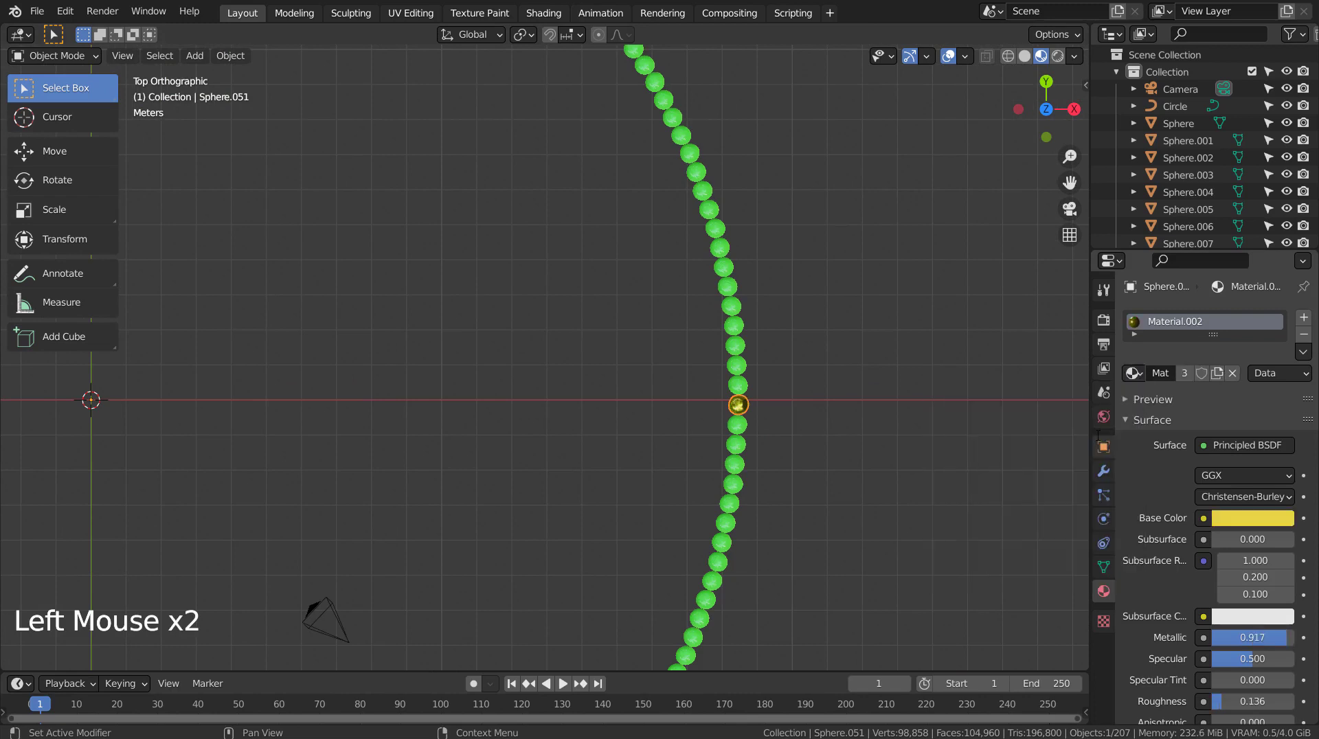
pyautogui.click(738, 425)
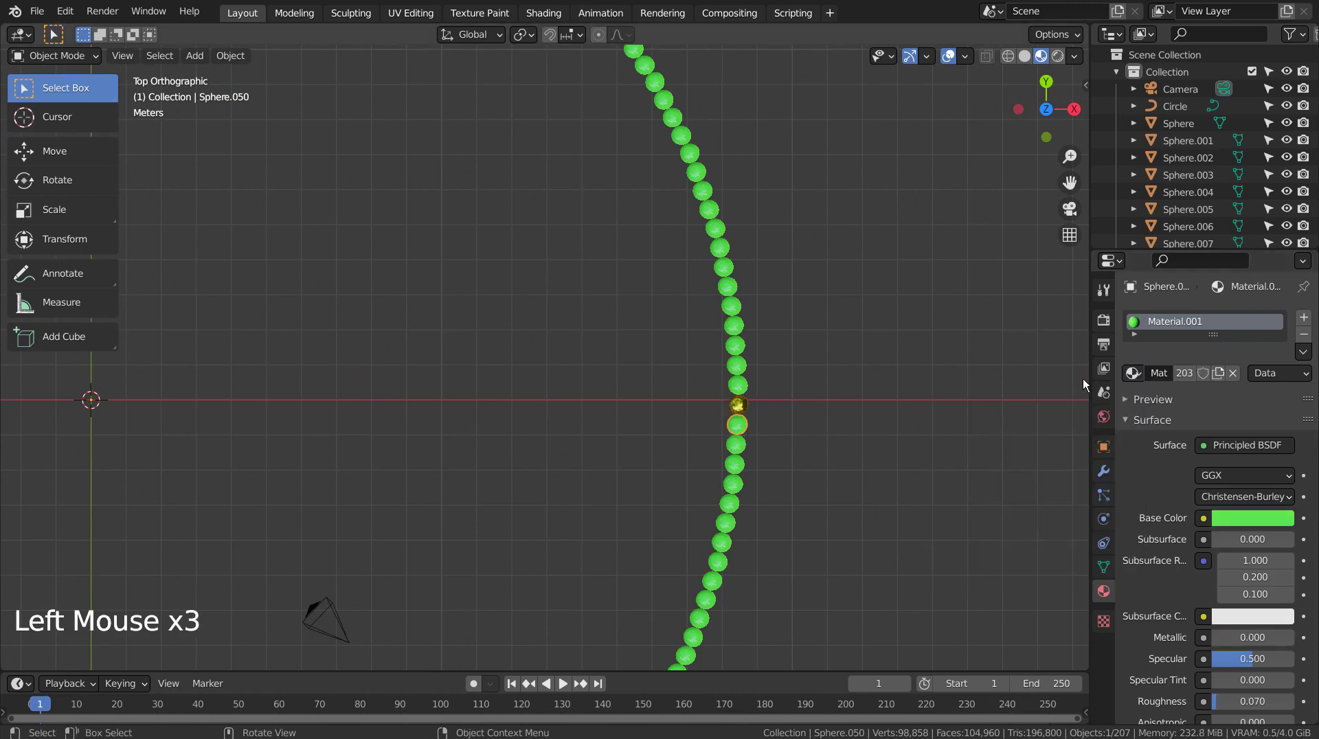
pyautogui.moveTo(1133, 373); pyautogui.dragTo(971, 436)
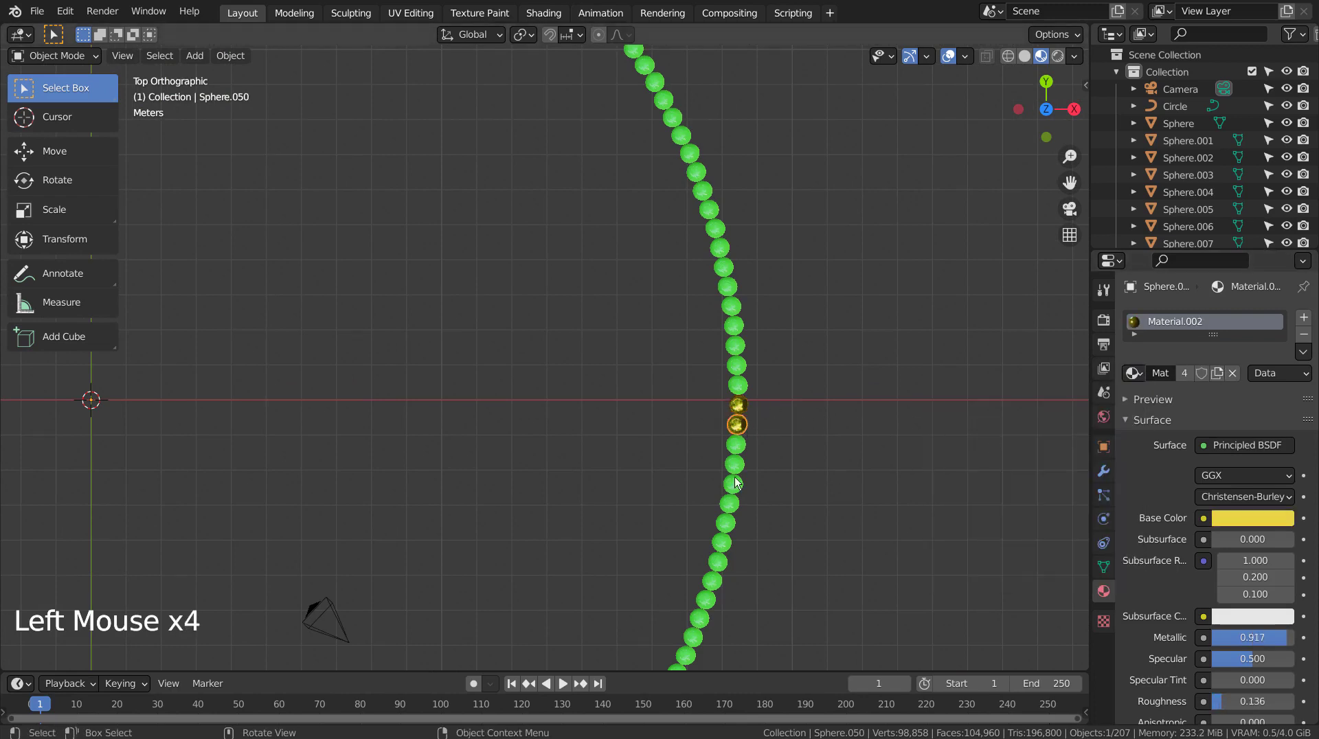
# Step: Switch the sphere where the ring crosses the negative Y axis and its neighbour on the -X side to Material.002
pyautogui.moveTo(735, 483)
pyautogui.keyDown('shift'); pyautogui.mouseDown(button='middle')
pyautogui.moveTo(648, 253)
pyautogui.moveTo(671, 365)
pyautogui.moveTo(731, 474)
pyautogui.mouseUp(button='middle'); pyautogui.keyUp('shift')
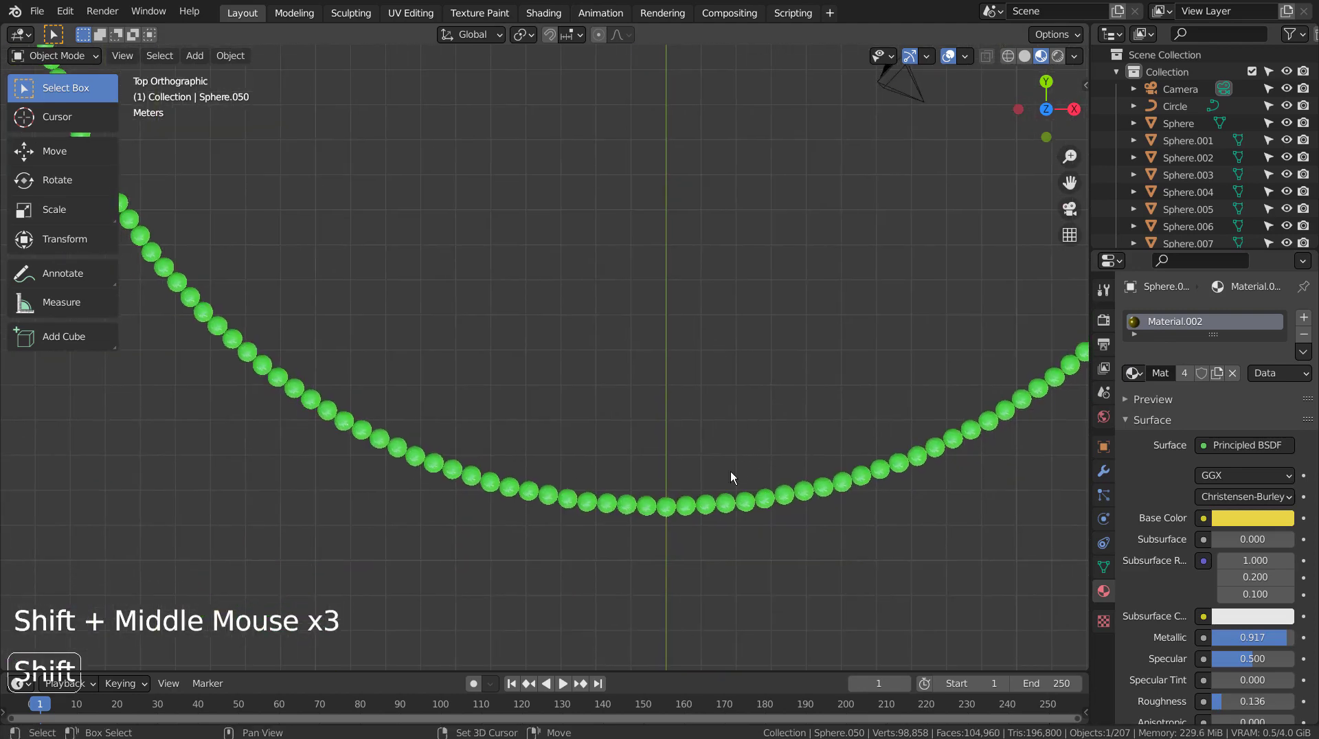
pyautogui.click(654, 513)
pyautogui.click(663, 510)
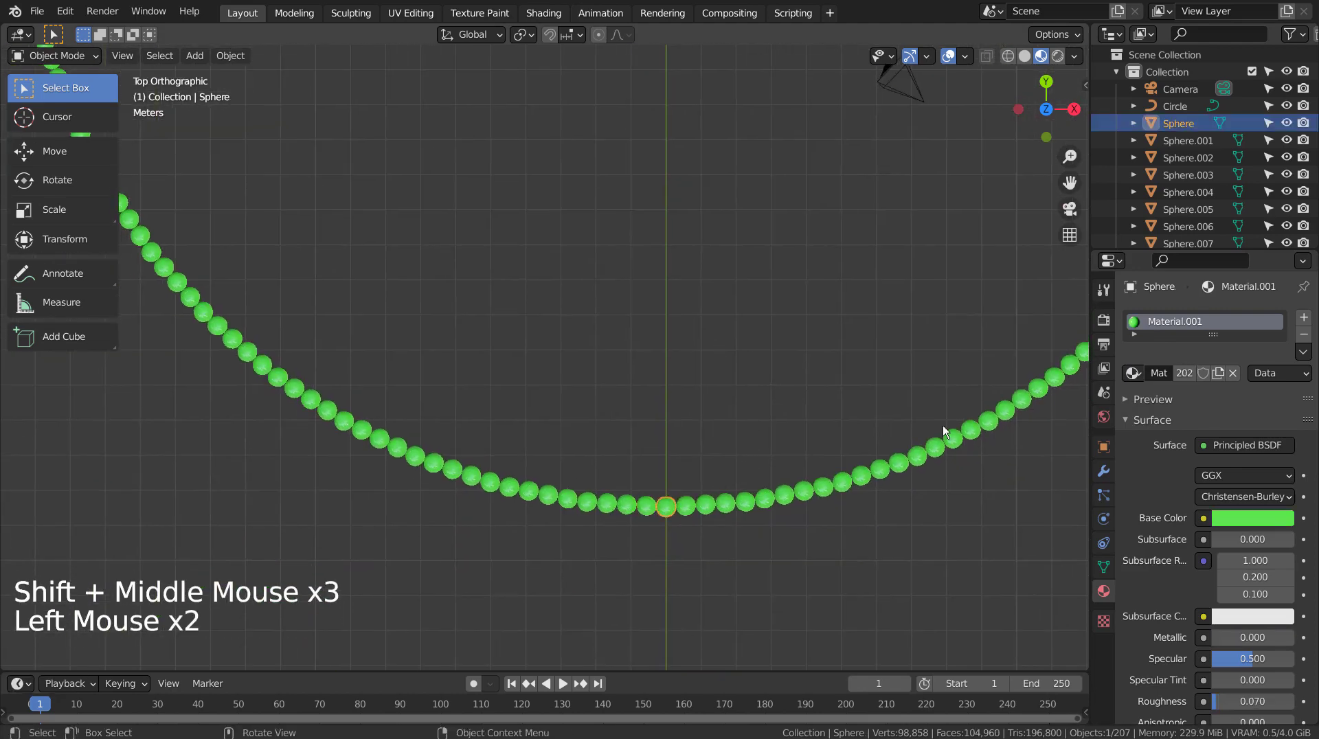
pyautogui.click(1133, 373)
pyautogui.click(1071, 426)
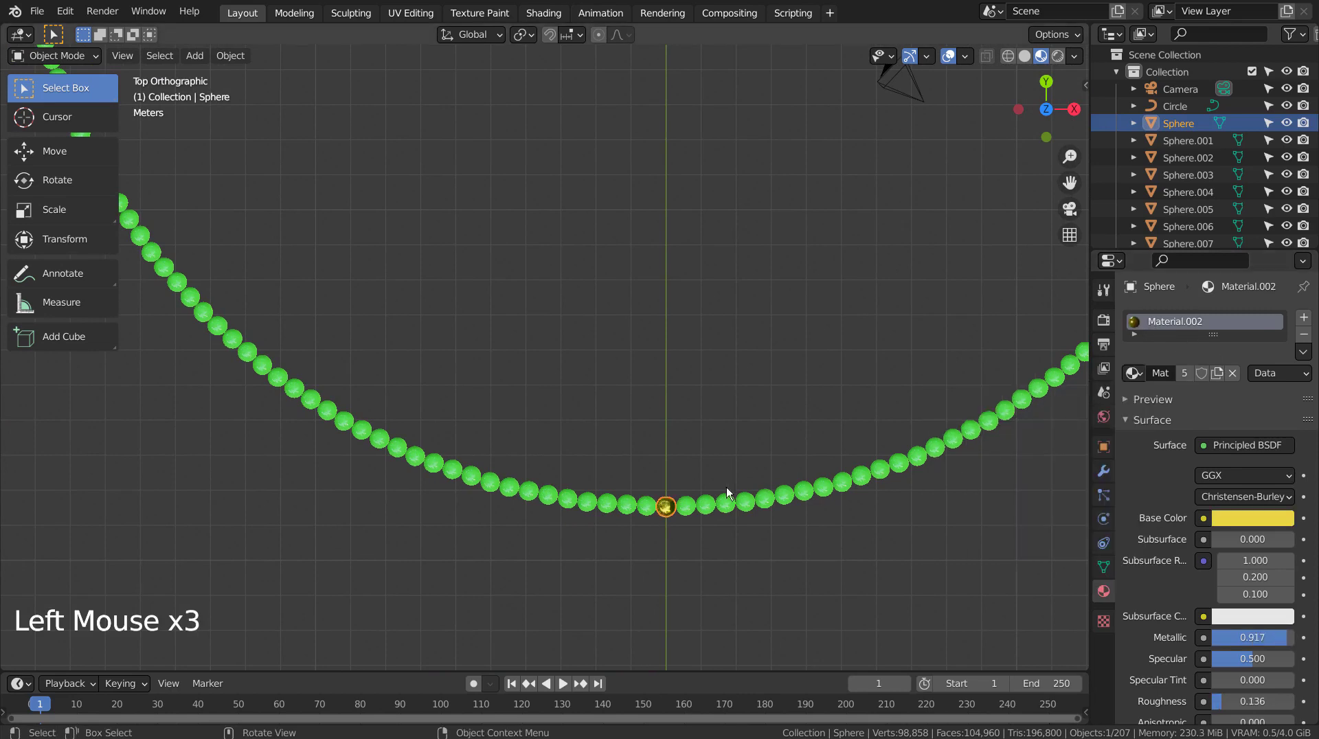
pyautogui.click(647, 508)
pyautogui.click(1135, 374)
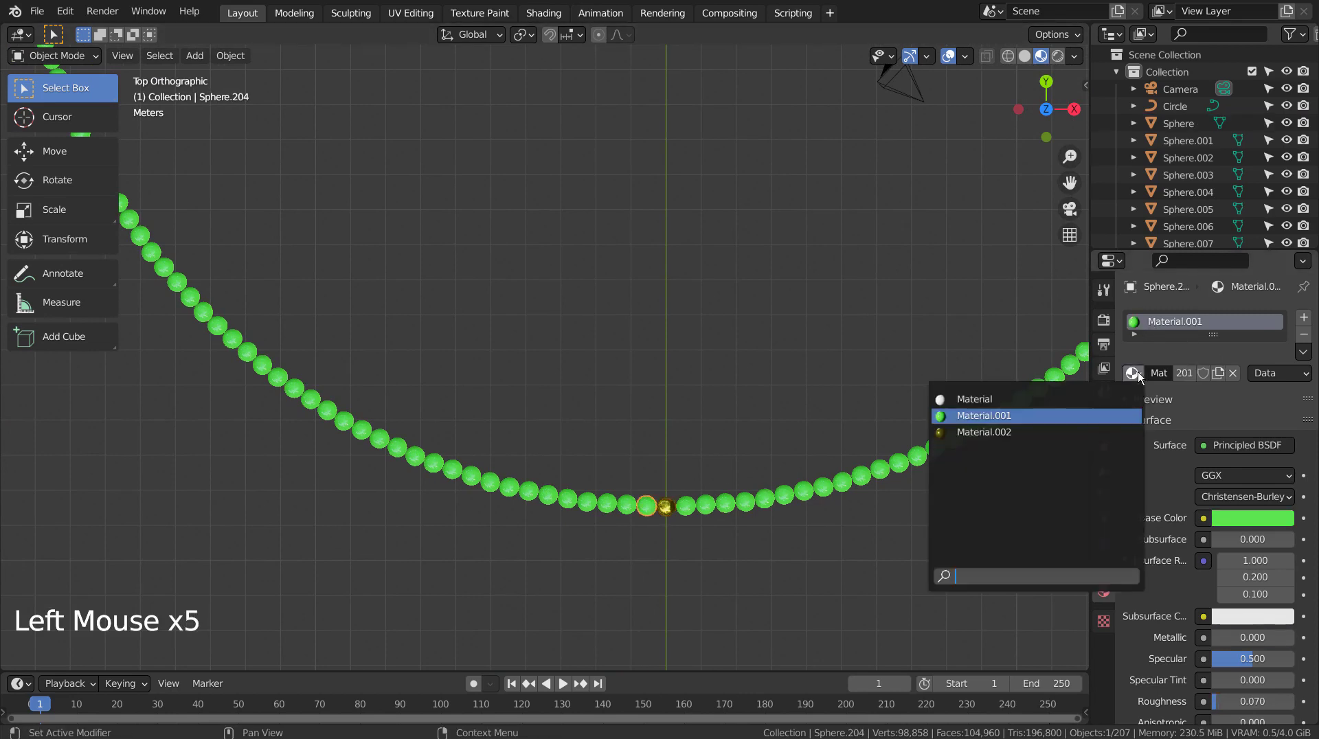
pyautogui.click(1040, 429)
# Step: Switch the sphere where the ring crosses the negative X axis and the one just above it to Material.002
pyautogui.keyDown('shift'); pyautogui.moveTo(1040, 430); pyautogui.dragTo(910, 1, button='middle'); pyautogui.keyUp('shift')
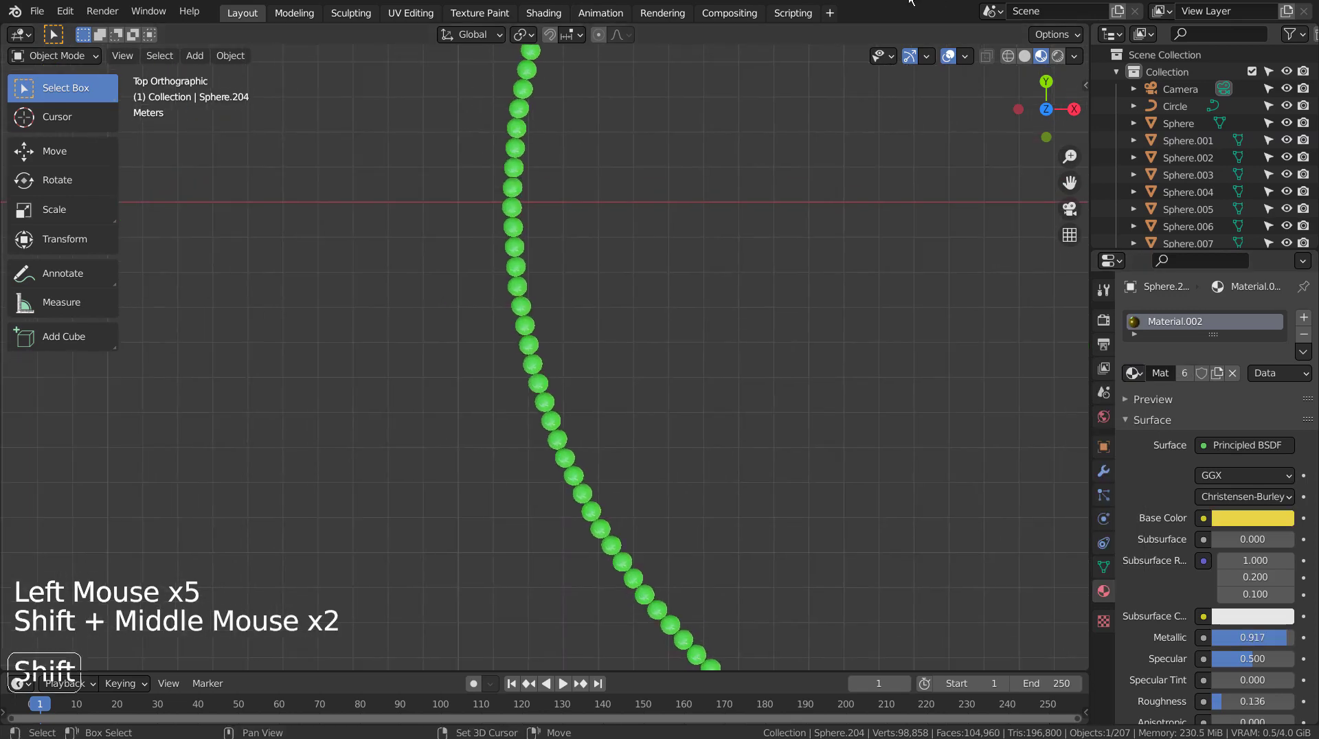
pyautogui.keyDown('shift'); pyautogui.moveTo(653, 6); pyautogui.dragTo(577, 412, button='middle'); pyautogui.keyUp('shift')
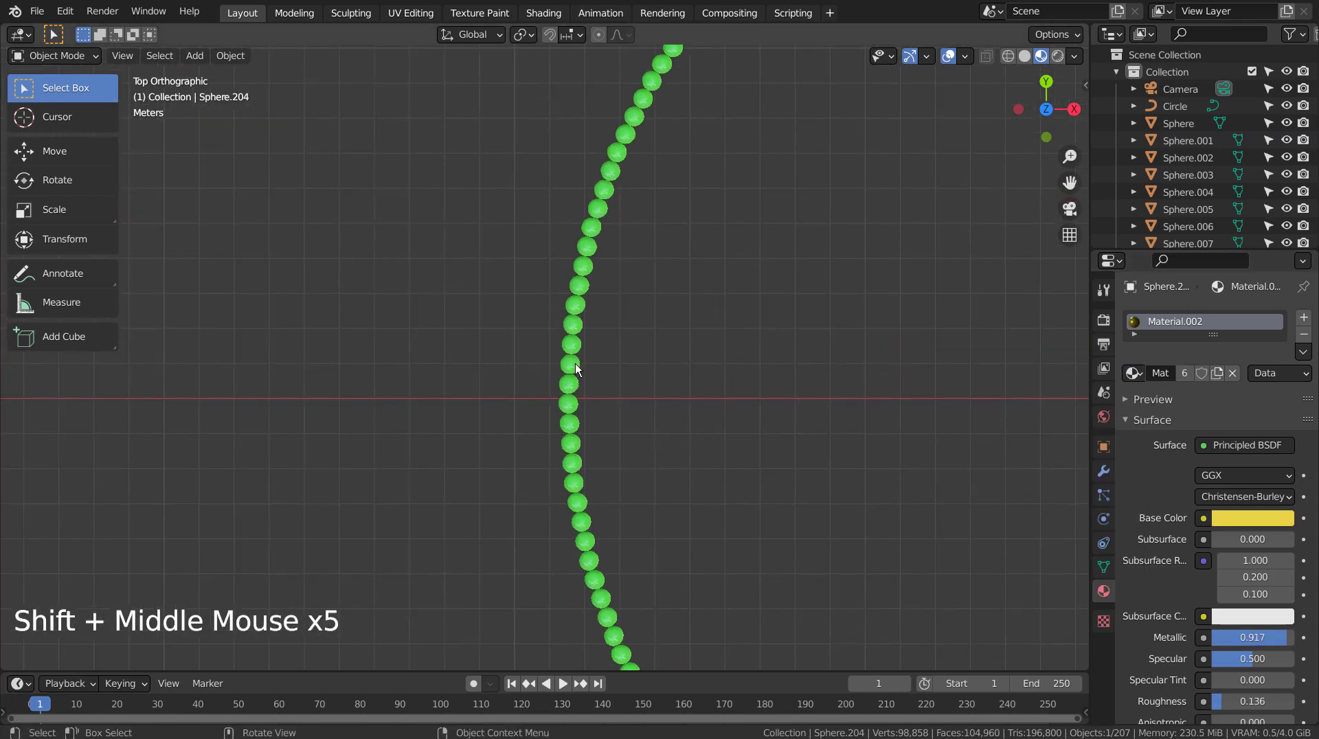
pyautogui.click(571, 419)
pyautogui.click(1133, 373)
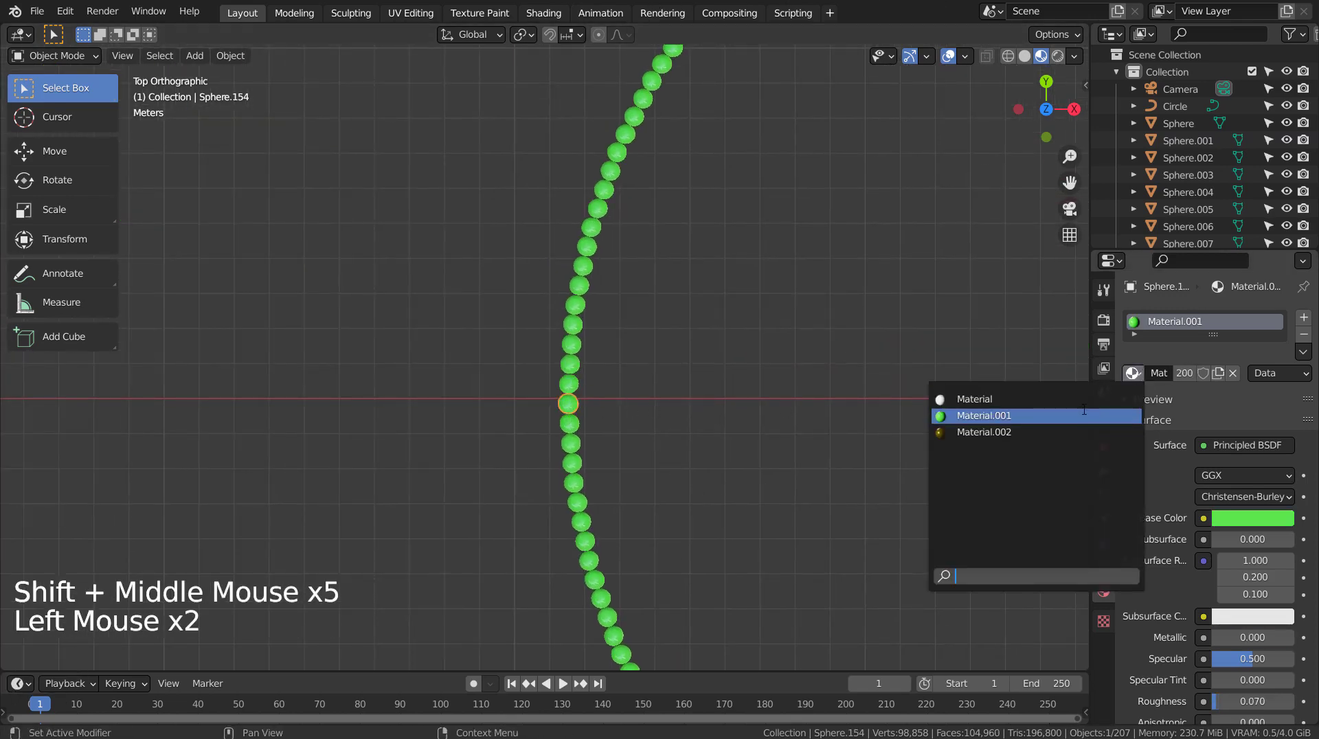
pyautogui.click(962, 432)
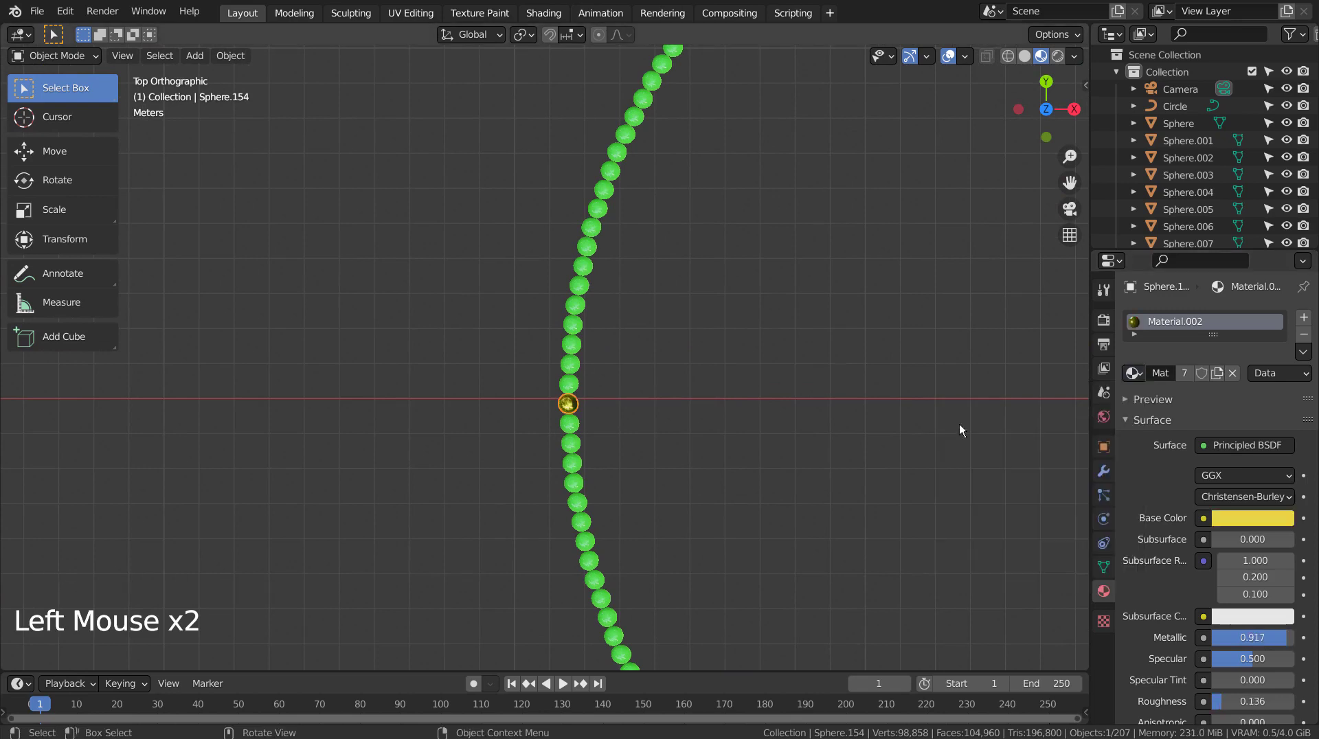
pyautogui.click(571, 388)
pyautogui.click(1137, 372)
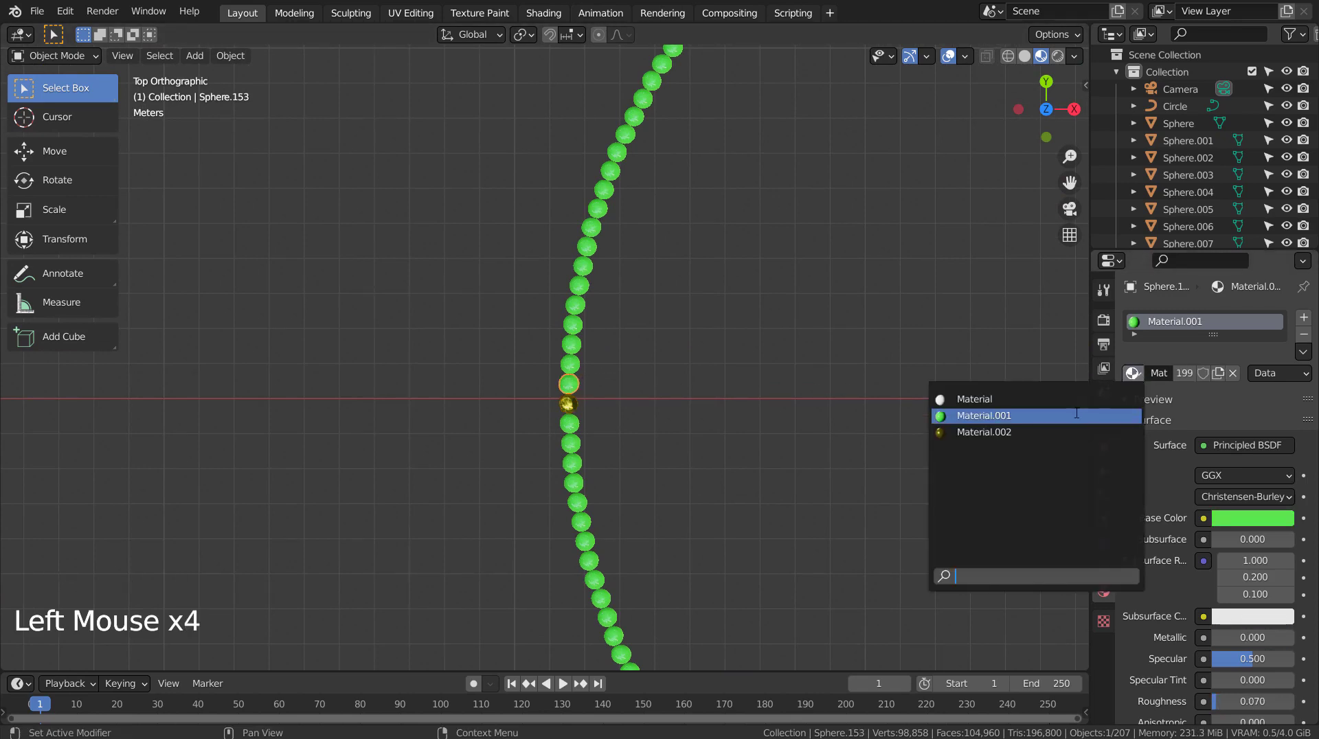
pyautogui.click(1058, 432)
pyautogui.scroll(-7, 831, 382)
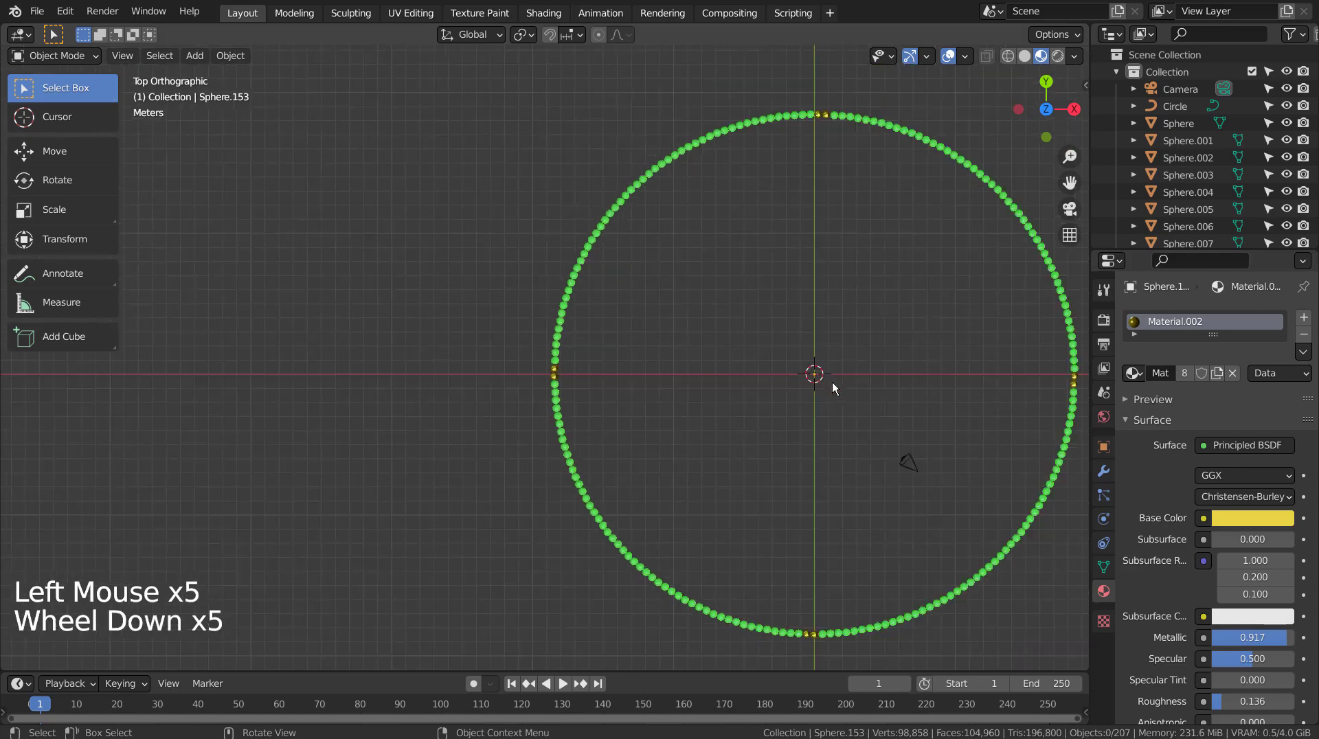
pyautogui.press('Tab')
pyautogui.press('Tab')
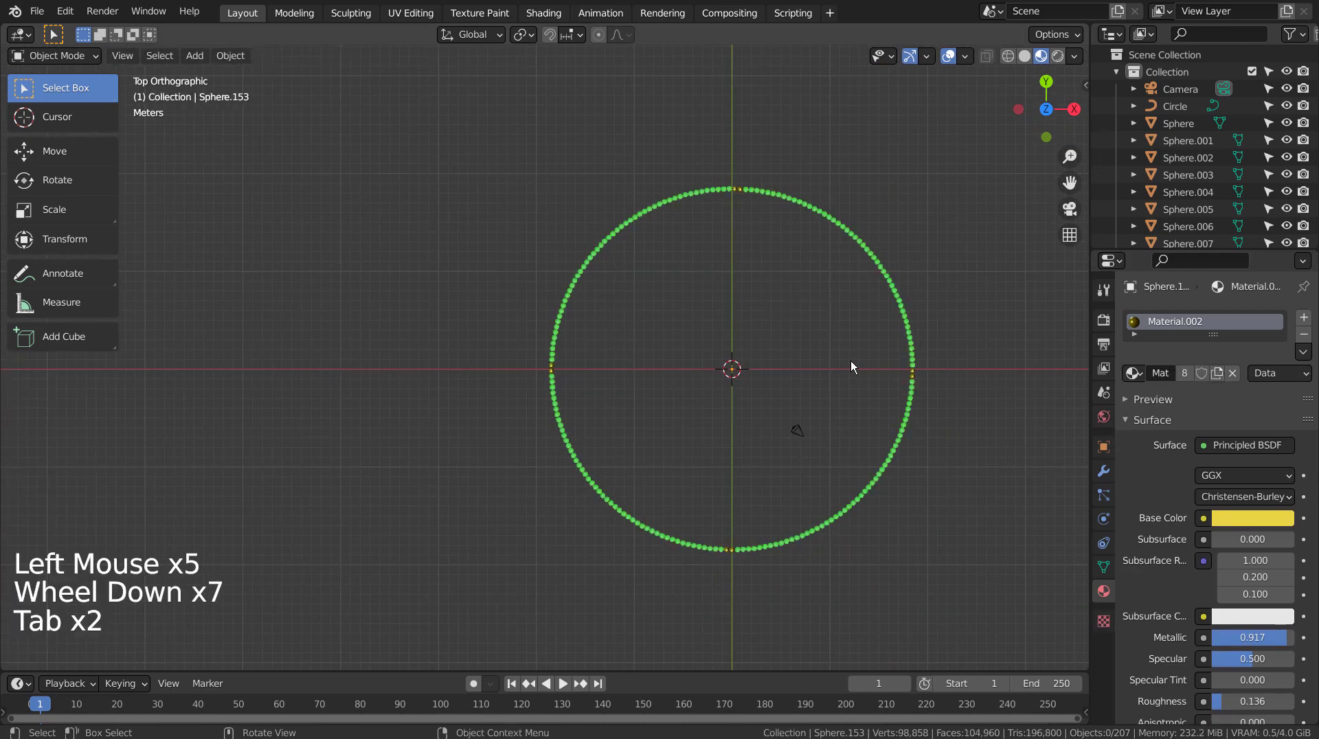
pyautogui.click(817, 218)
pyautogui.click(792, 220)
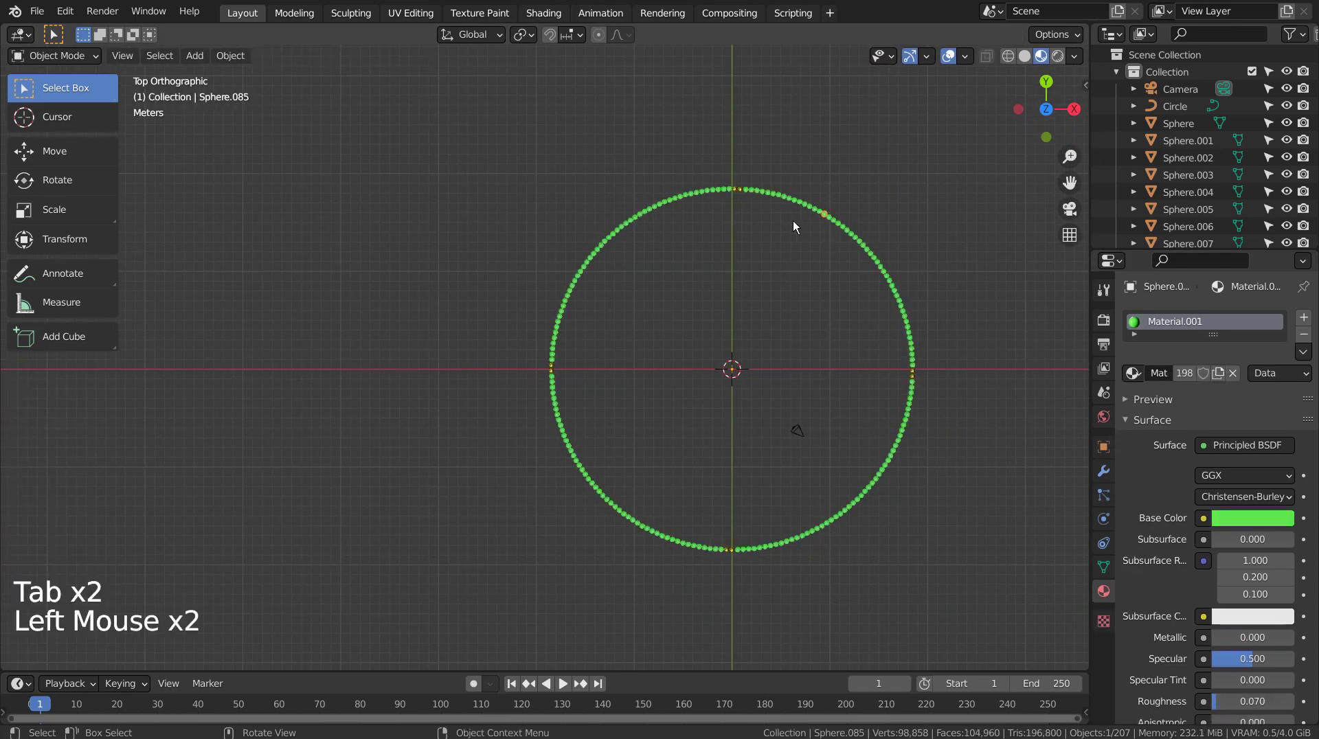
pyautogui.press('b')
pyautogui.moveTo(553, 171); pyautogui.dragTo(997, 561)
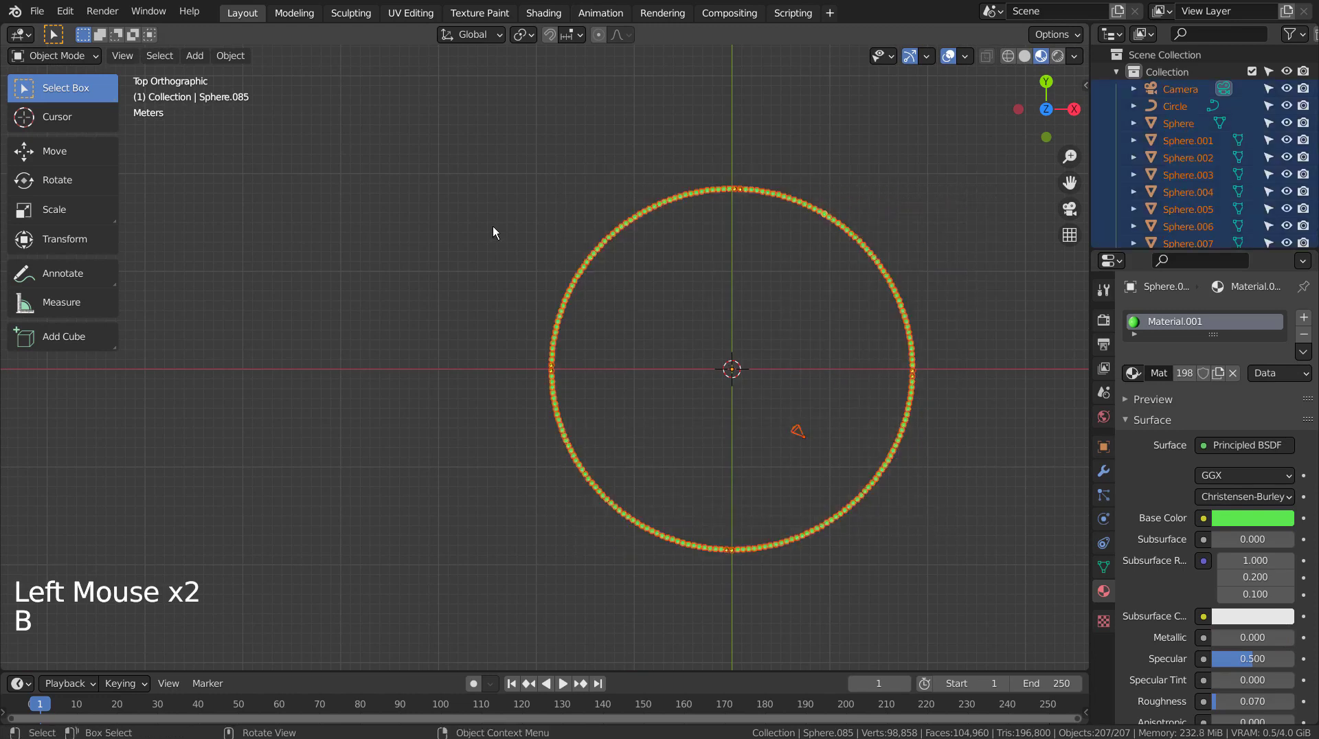
pyautogui.press('m')
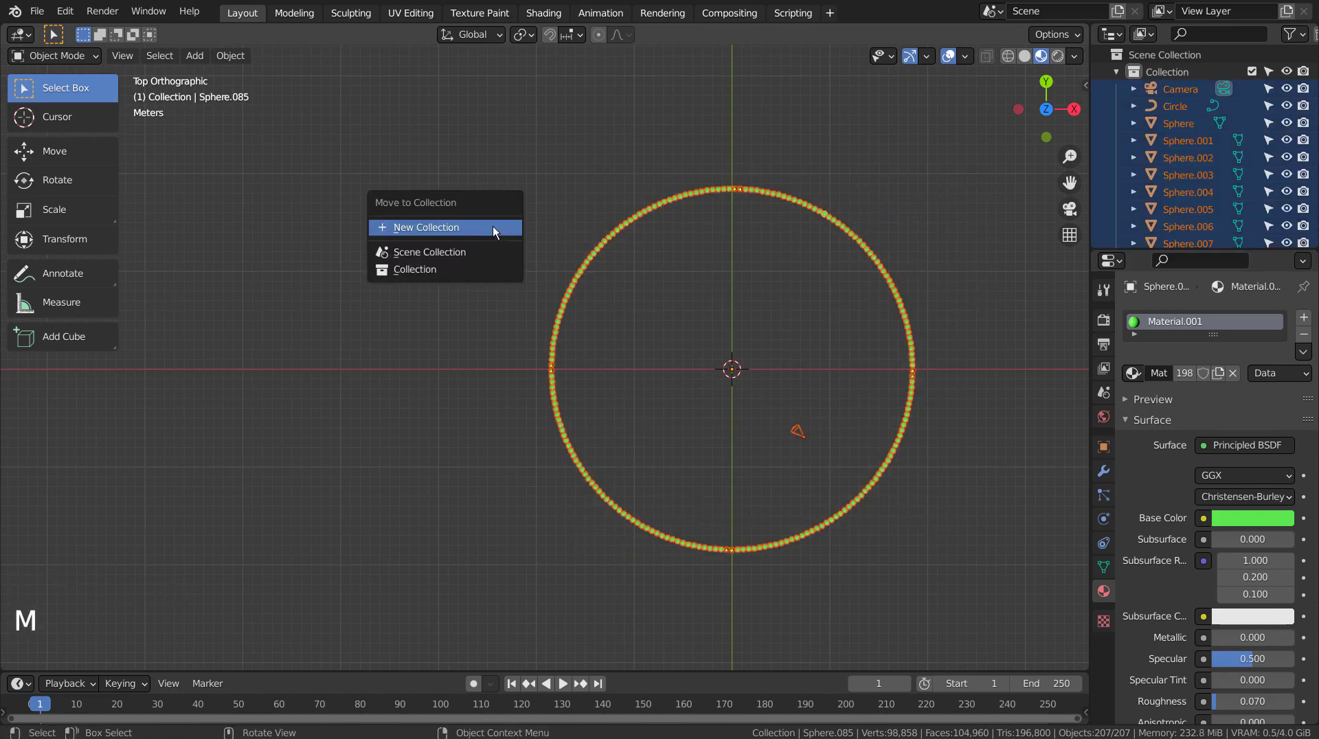
pyautogui.click(817, 291)
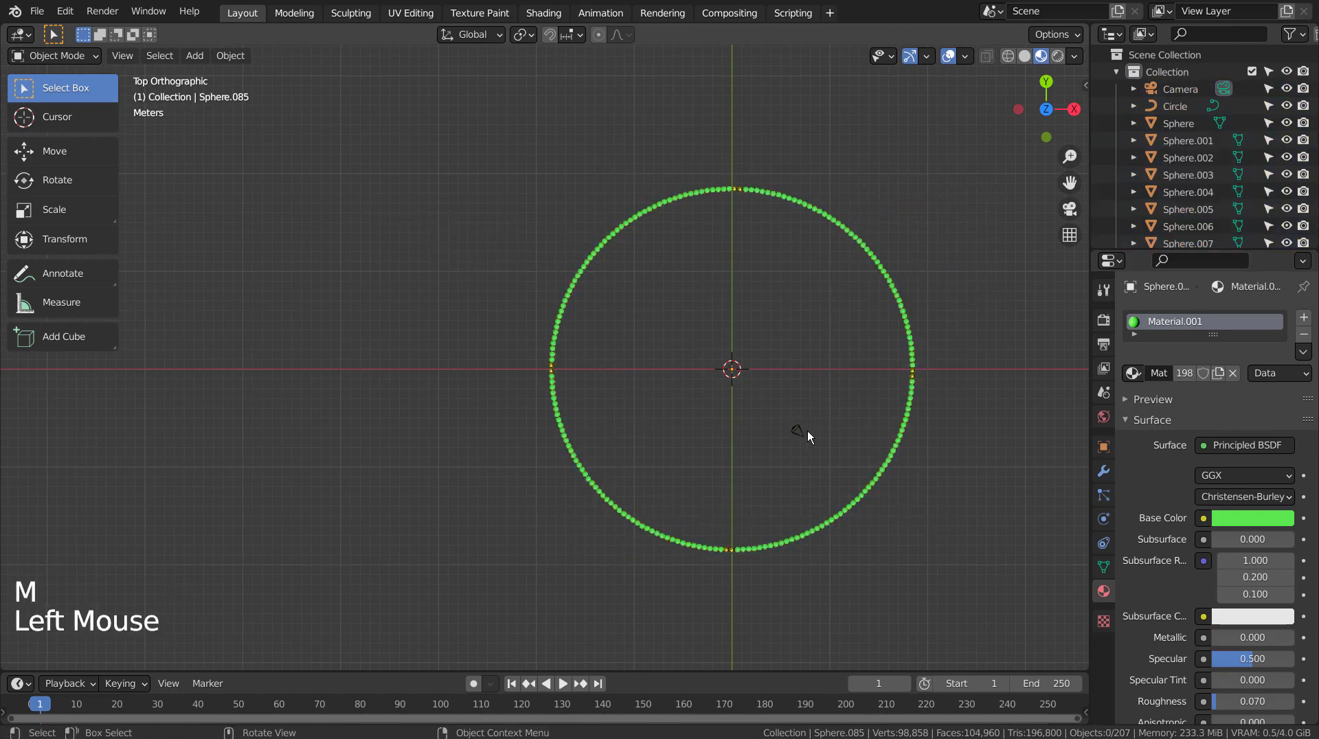
# Step: Make the Camera and Circle unselectable, and move all the ring's spheres into a new collection
pyautogui.click(1268, 88)
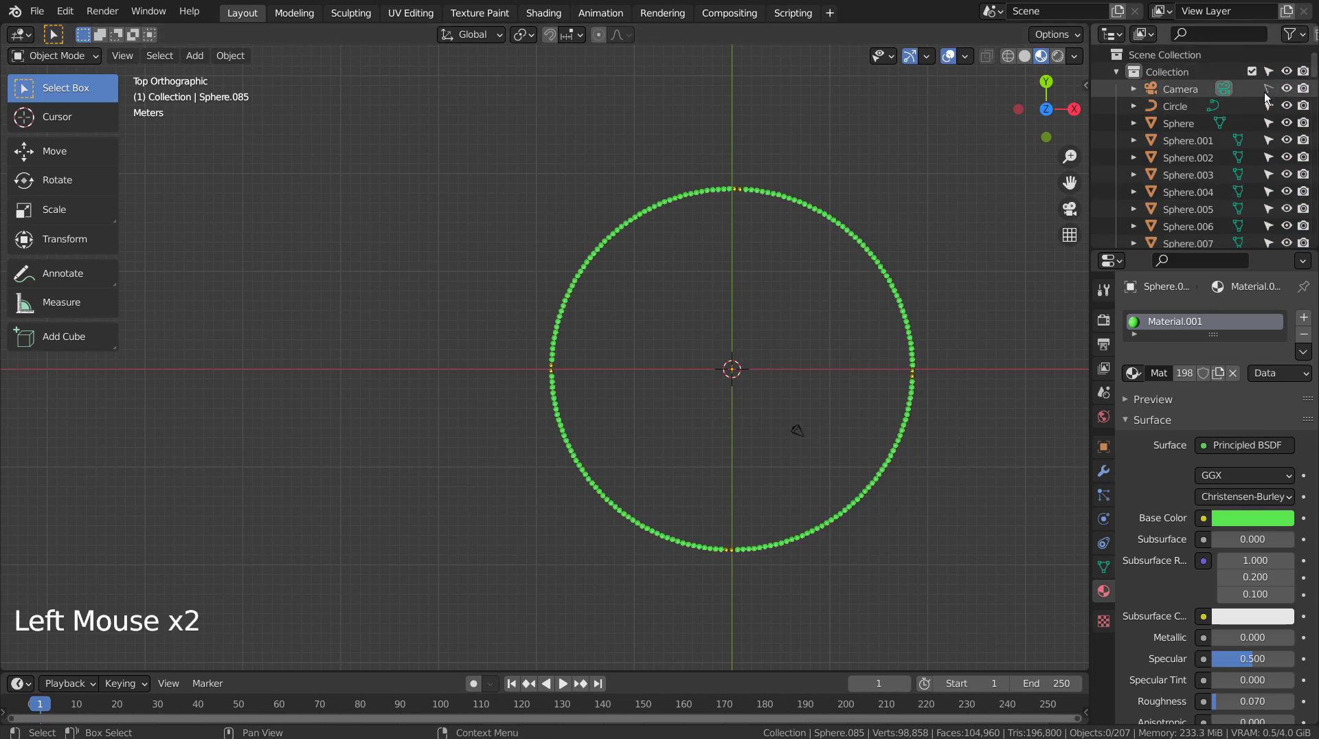
pyautogui.click(1268, 106)
pyautogui.click(558, 159)
pyautogui.press('b')
pyautogui.moveTo(408, 137); pyautogui.dragTo(949, 579)
pyautogui.press('m')
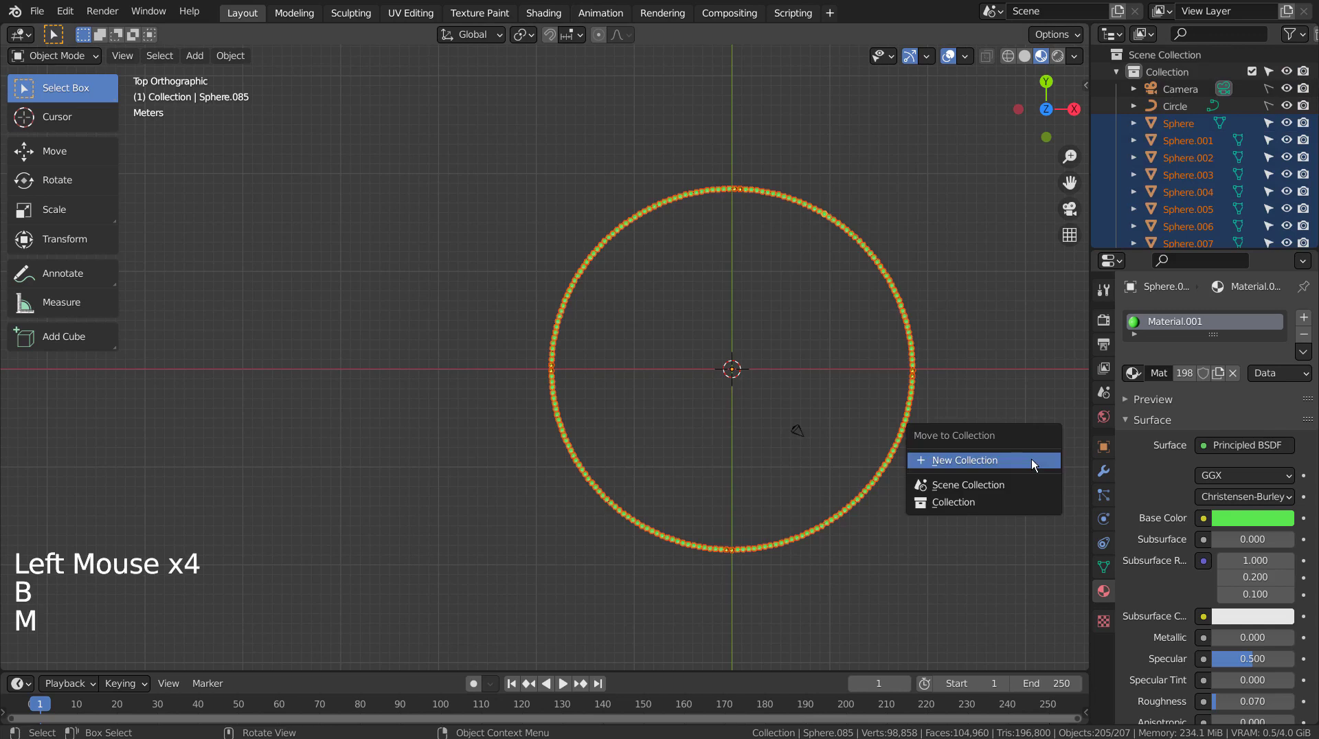
pyautogui.click(1031, 459)
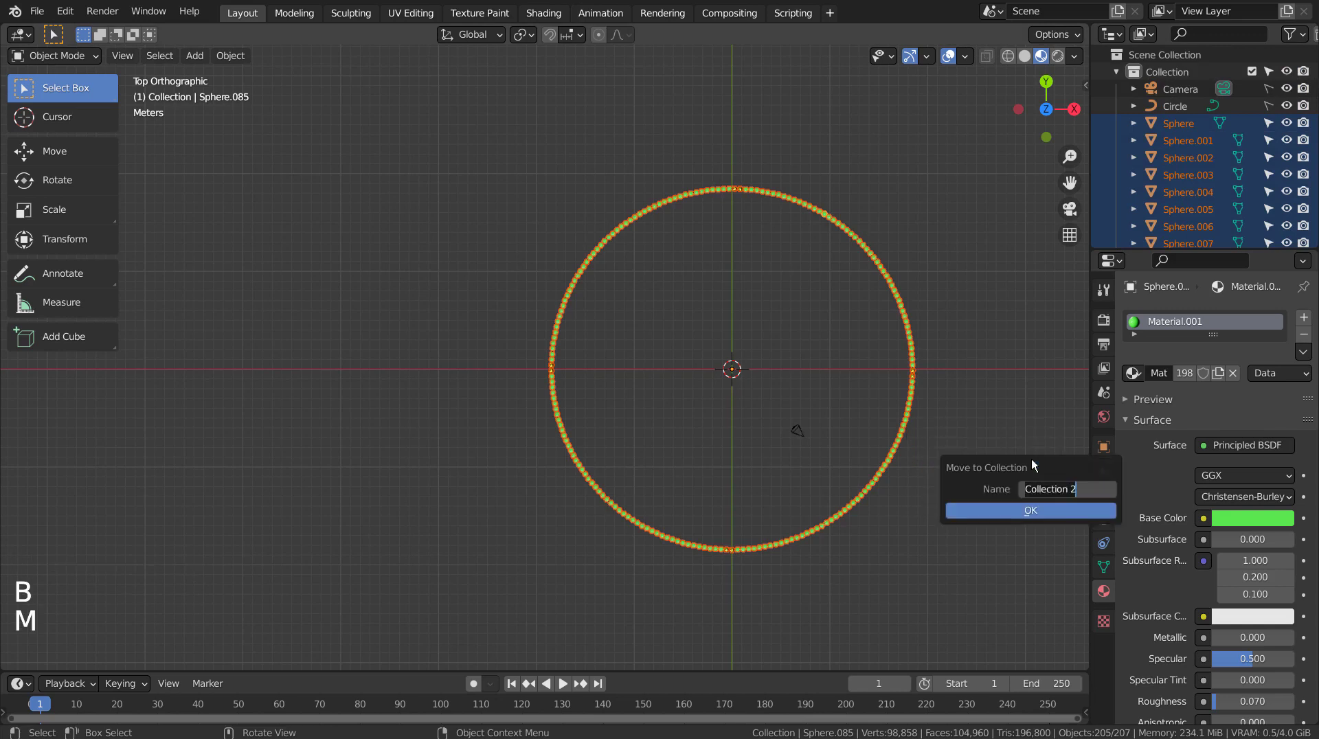
pyautogui.click(1015, 507)
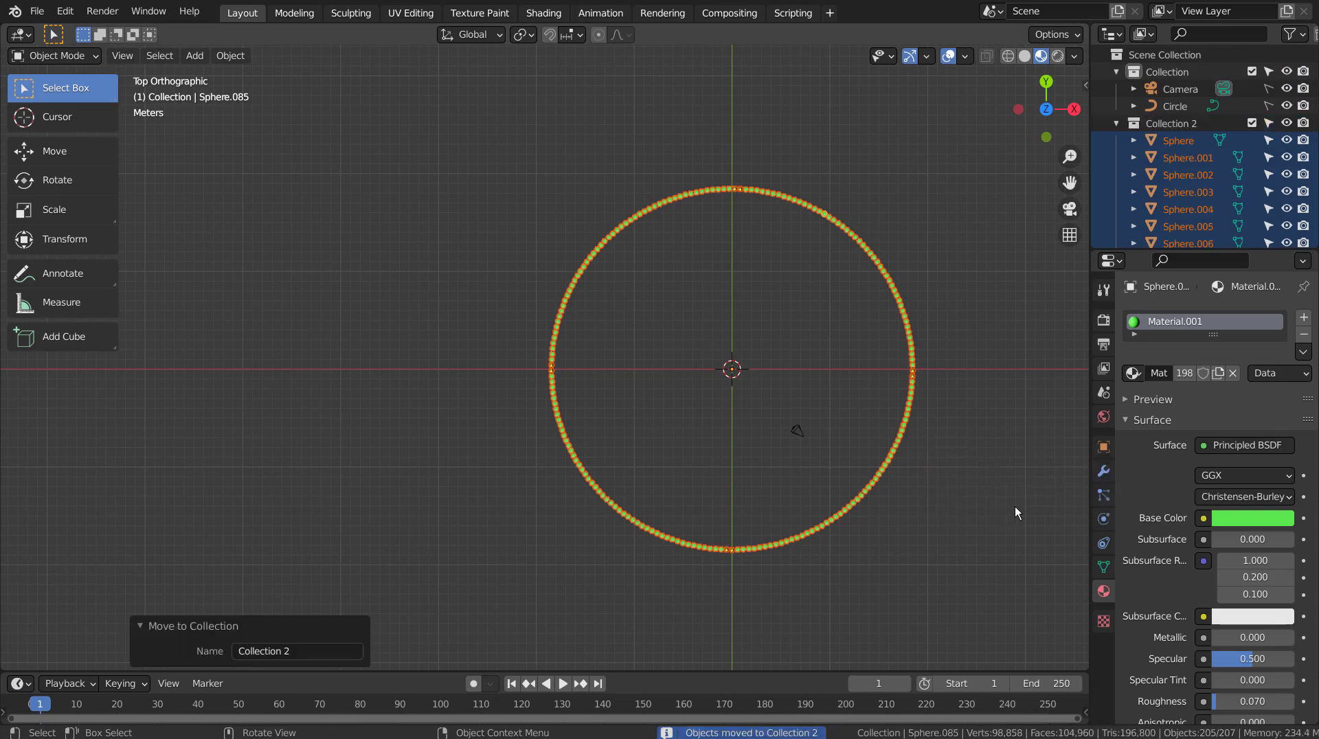
# Step: Collapse the new sphere collection and make the sphere beside the gold pair at the negative Y crossing the active object
pyautogui.click(1117, 123)
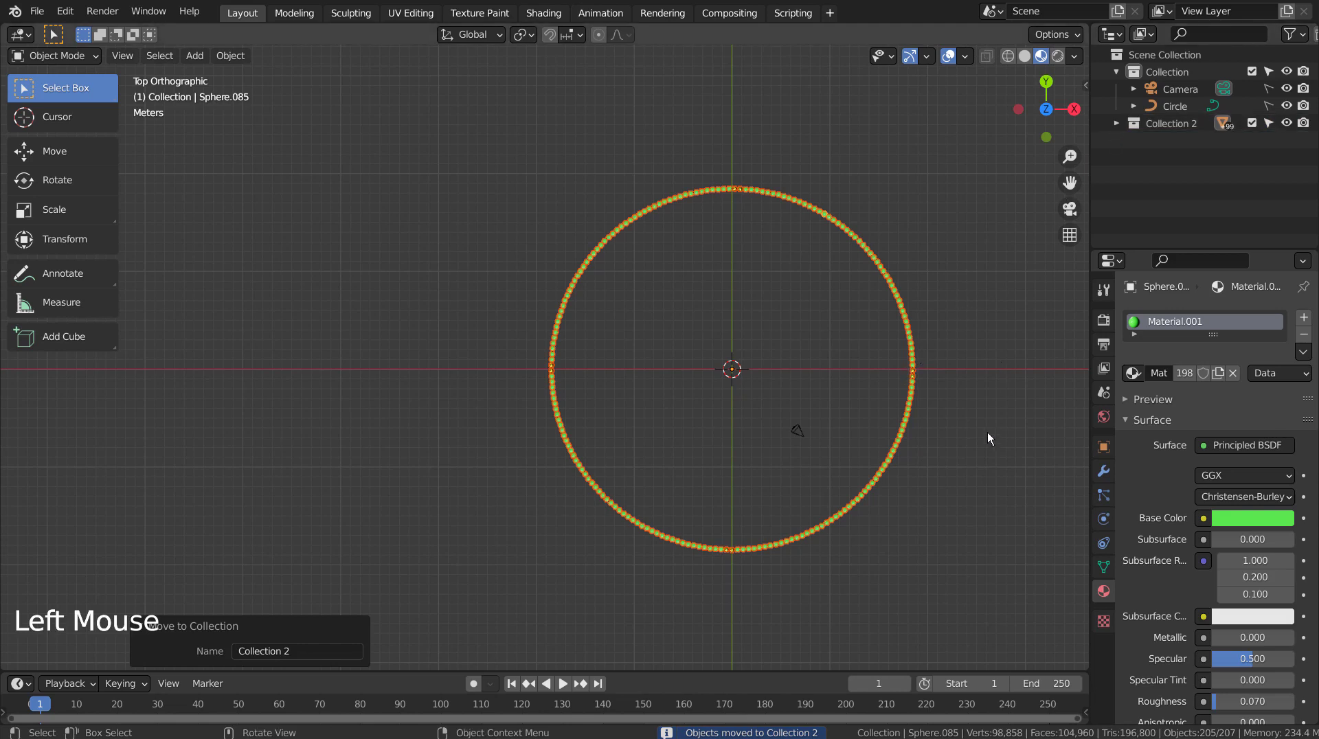
pyautogui.moveTo(989, 436); pyautogui.dragTo(804, 318, button='middle')
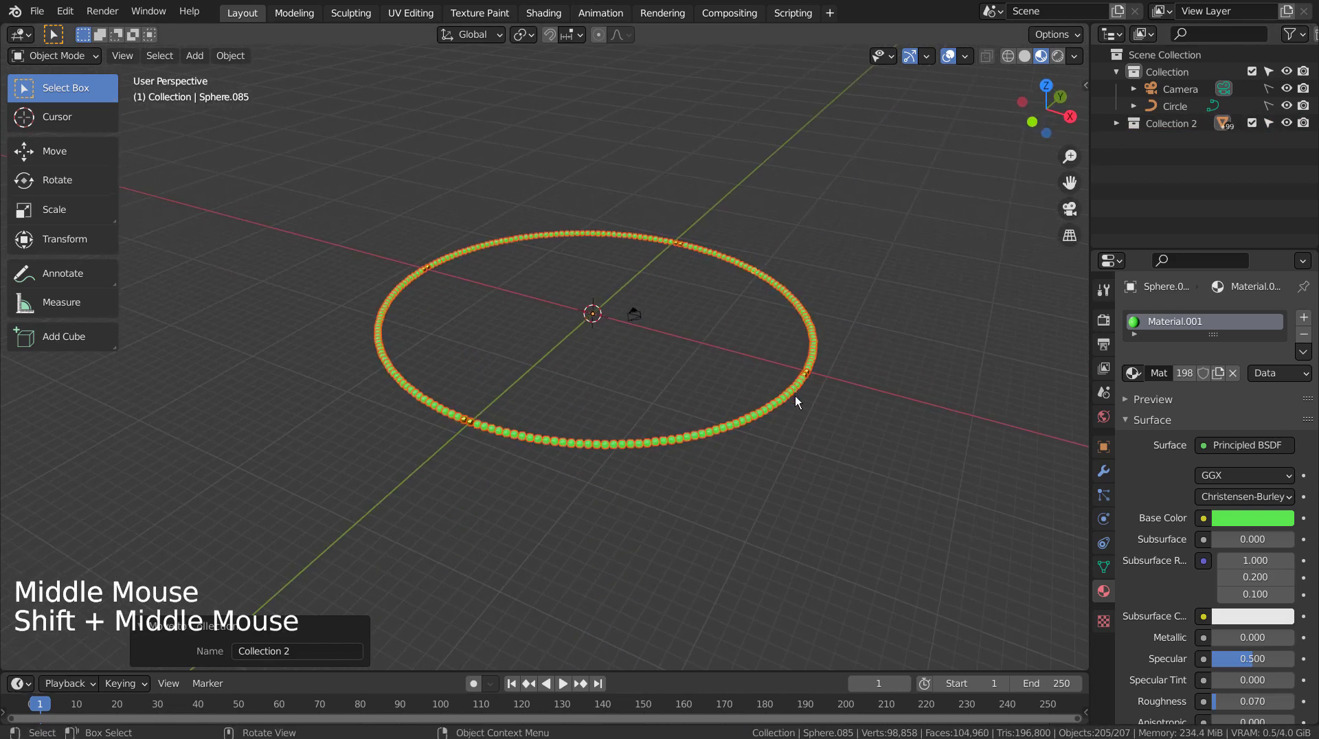
pyautogui.keyDown('shift'); pyautogui.click(480, 422); pyautogui.keyUp('shift')
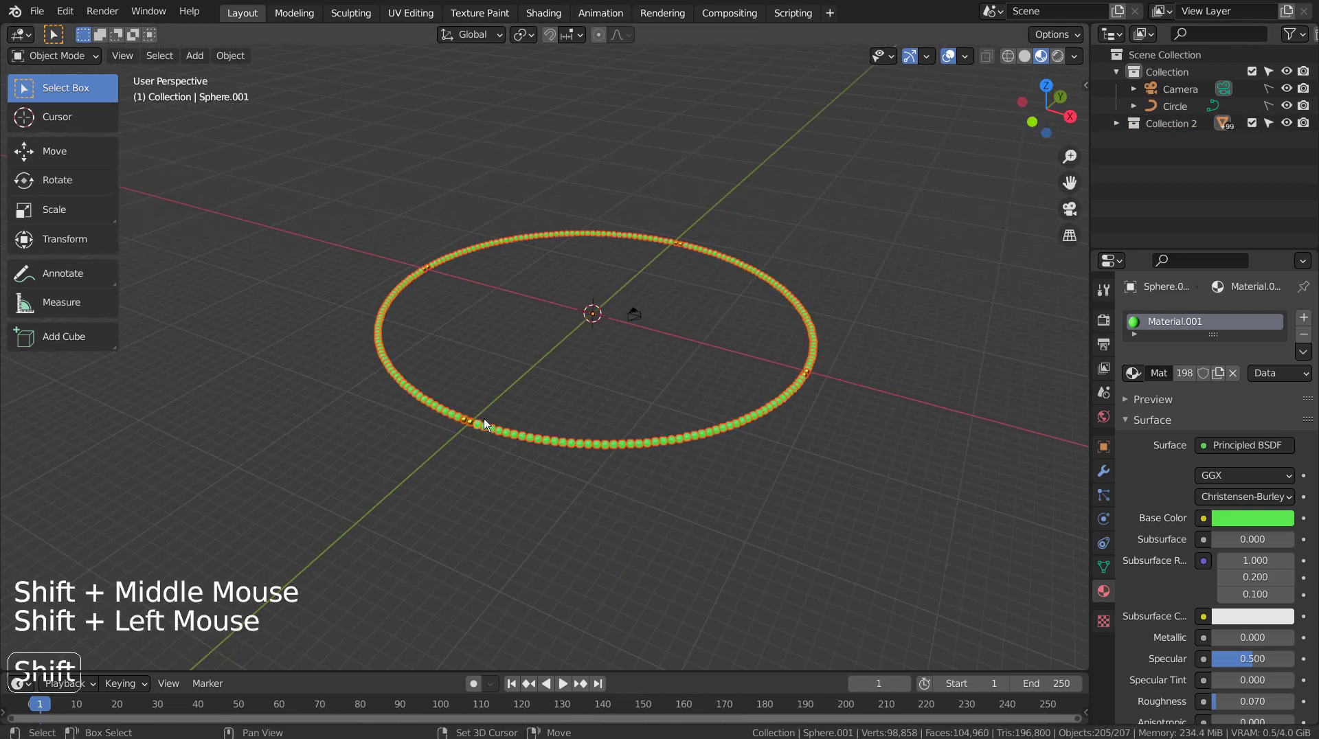
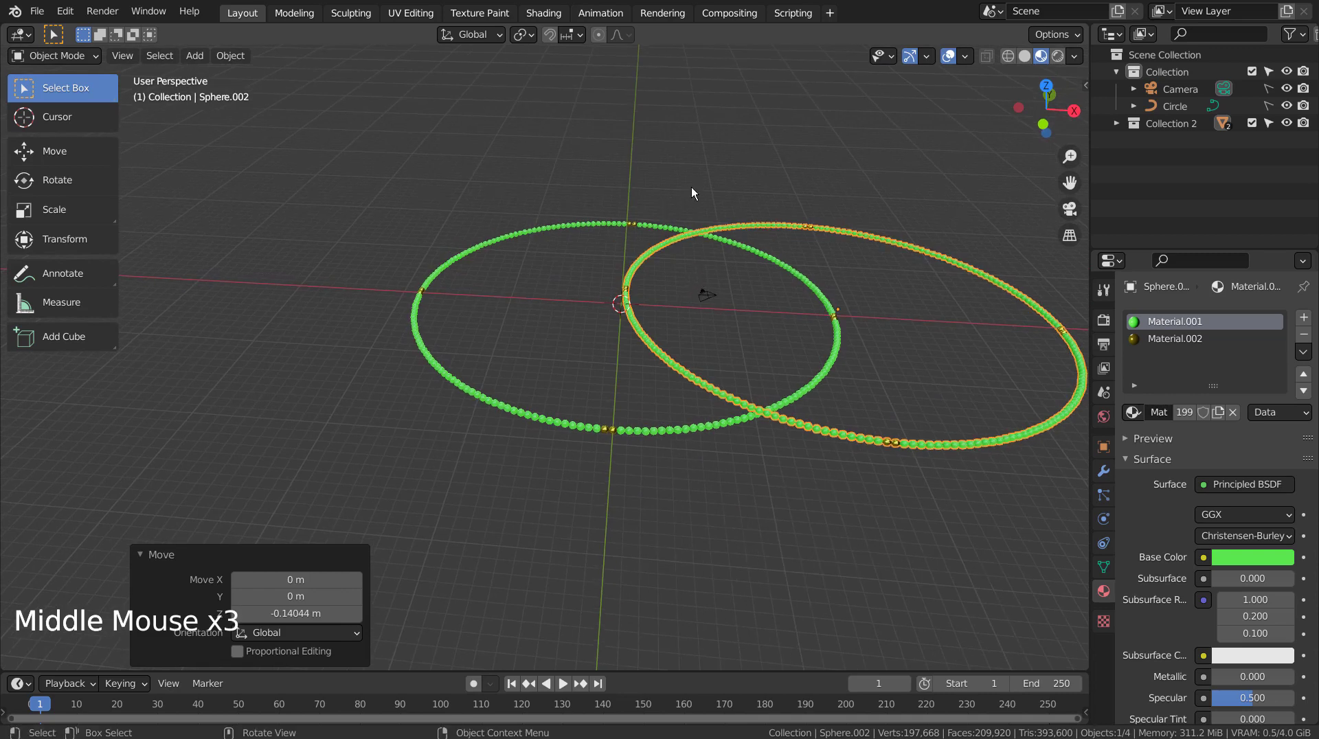
# Step: Add a mesh plane at the origin and scale it up about 46.18 times as a floor for both rings
pyautogui.hotkey('shift', 'a')
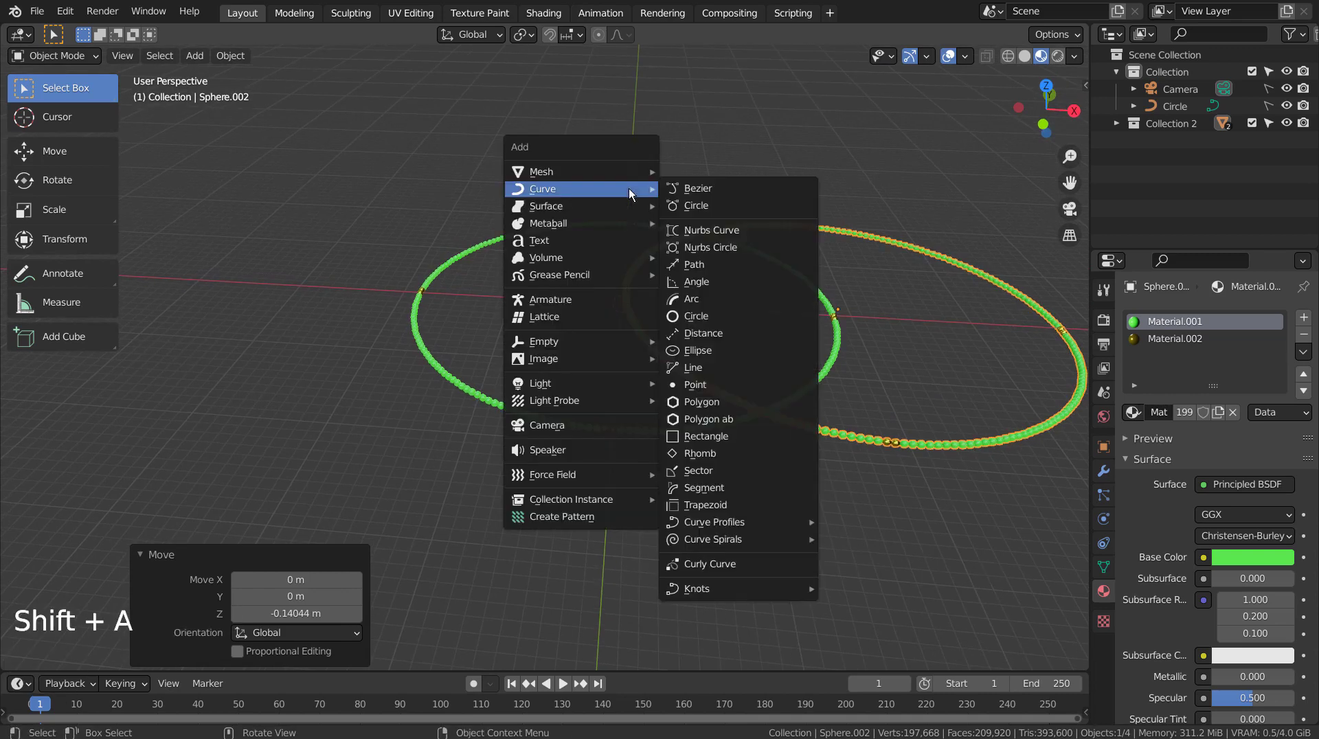
pyautogui.moveTo(615, 172)
pyautogui.click(694, 171)
pyautogui.press('s')
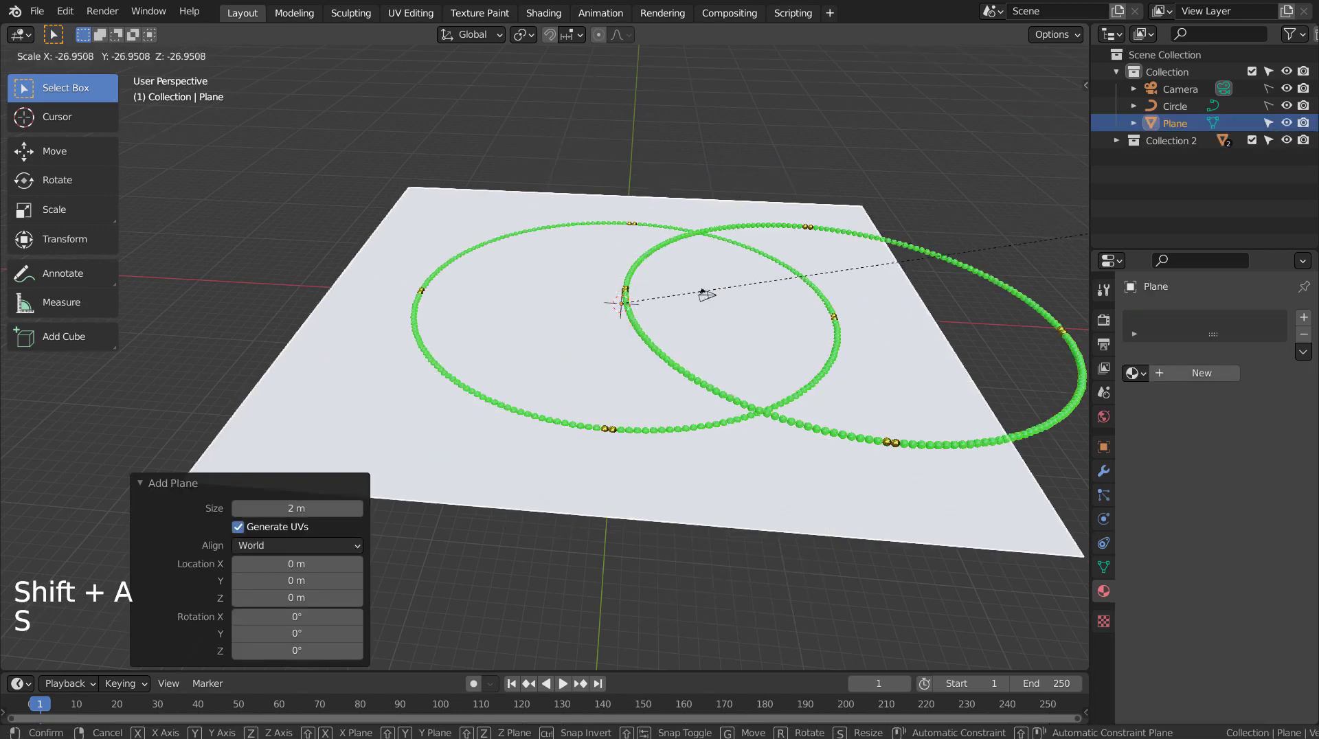
pyautogui.click(898, 359)
# Step: In front view, lower the plane about 0.237 m along Z so that it lies just beneath the rings
pyautogui.press('KP_1')
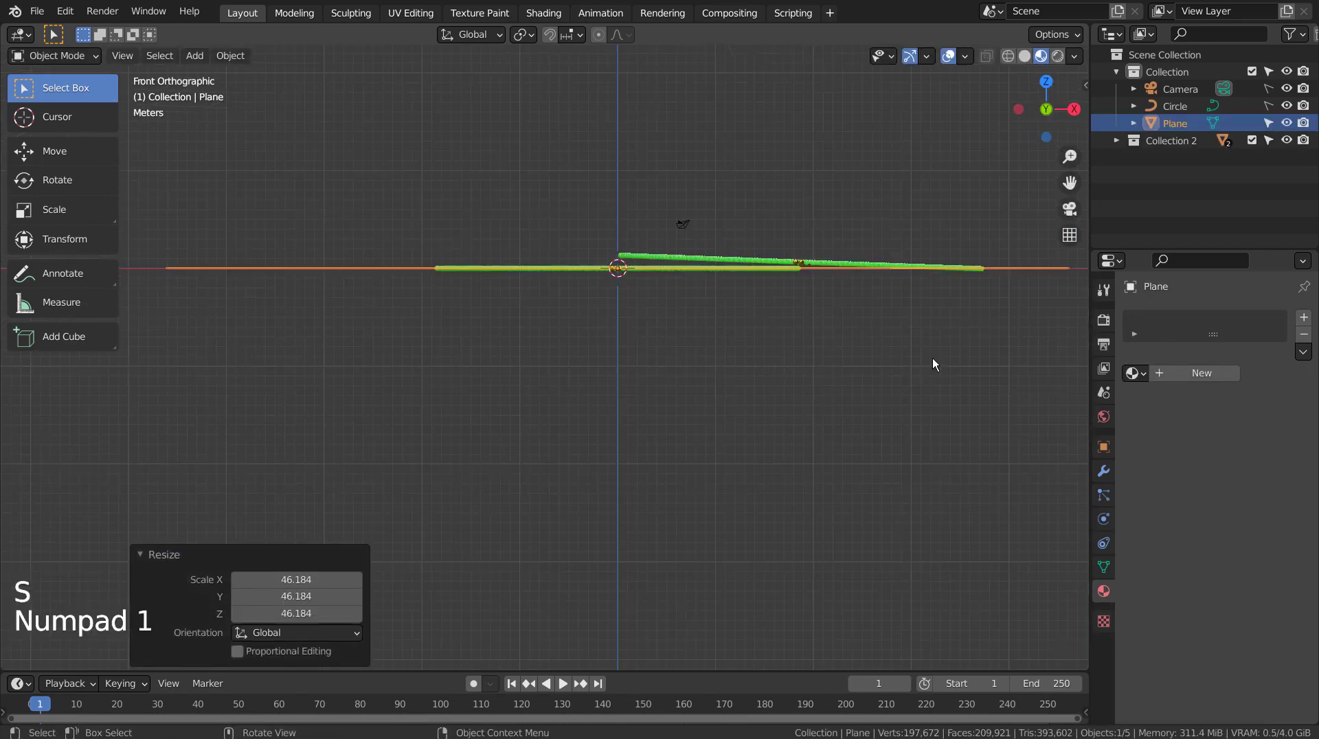
pyautogui.scroll(4, 723, 170)
pyautogui.keyDown('shift'); pyautogui.moveTo(723, 170); pyautogui.dragTo(531, 385, button='middle'); pyautogui.keyUp('shift')
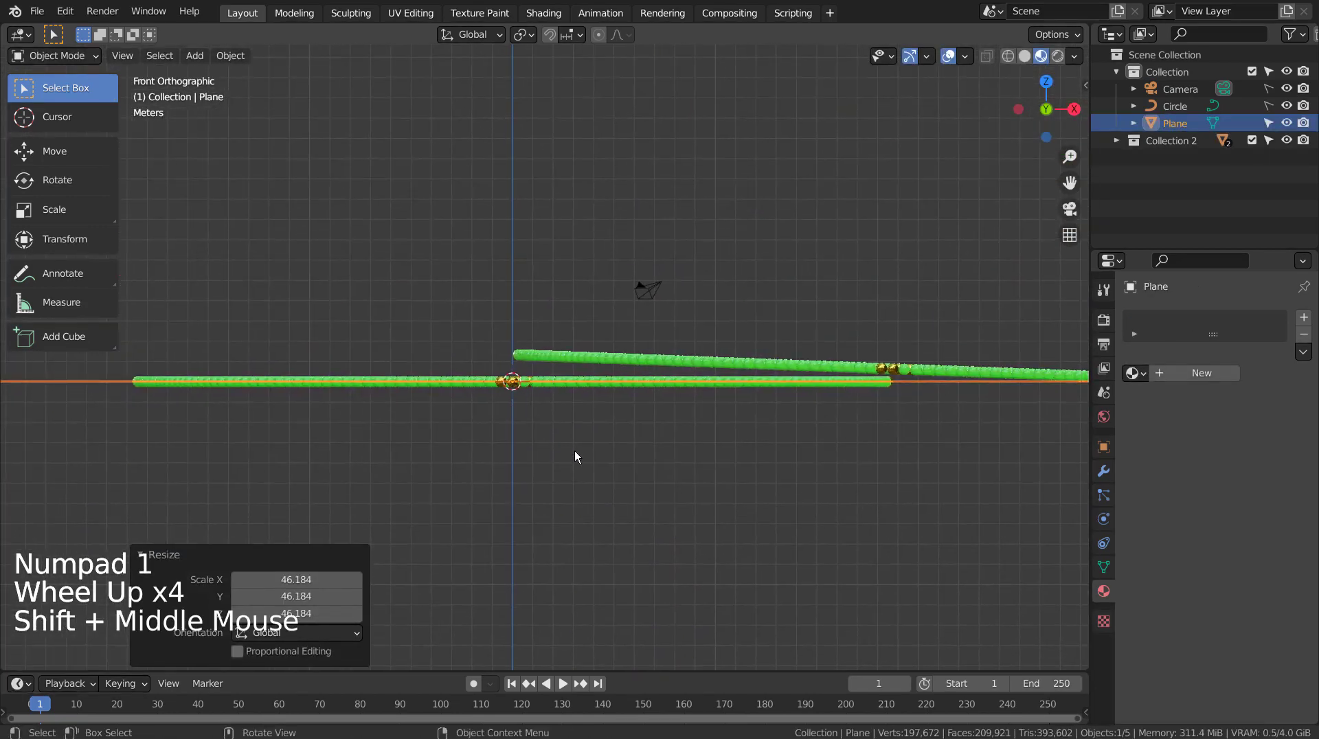
pyautogui.press('g')
pyautogui.press('z')
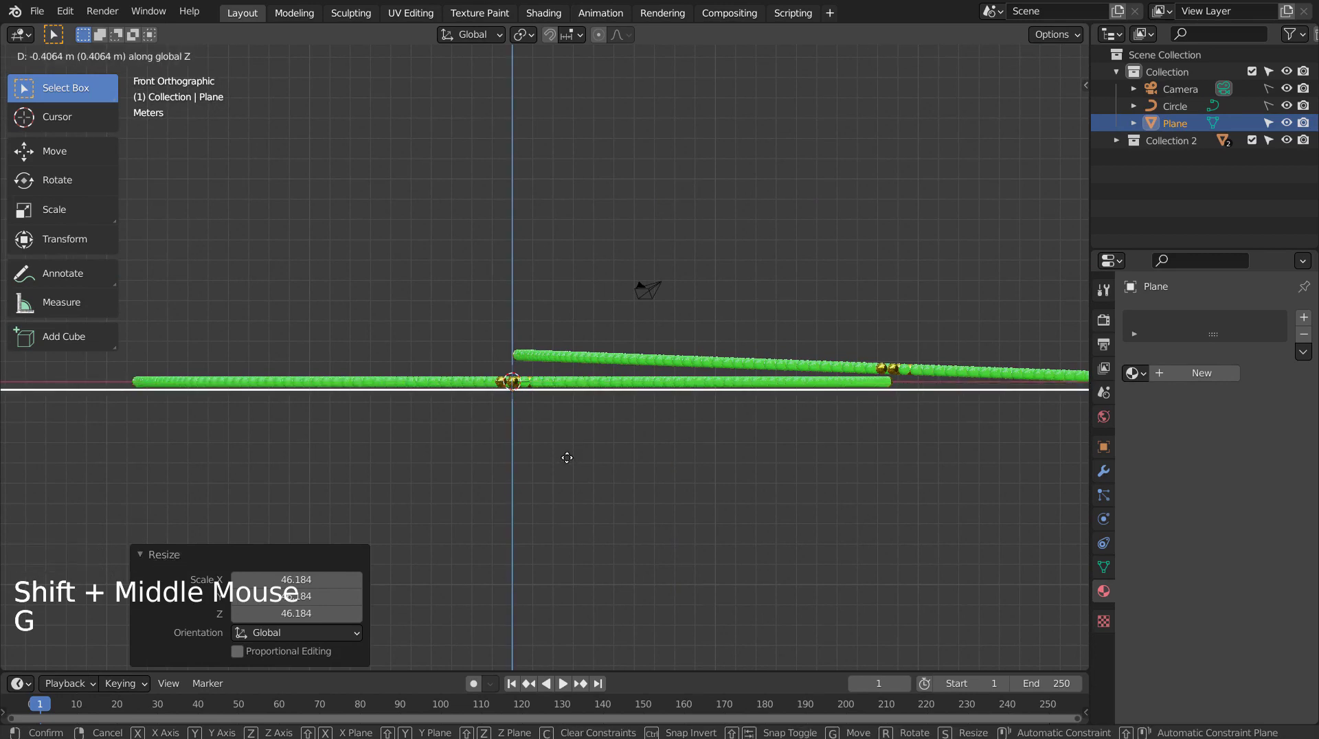
pyautogui.click(572, 455)
# Step: Enlarge the floor plane about 2.738 times so it extends far beyond both rings
pyautogui.keyDown('shift'); pyautogui.moveTo(665, 485); pyautogui.dragTo(230, 509, button='middle'); pyautogui.keyUp('shift')
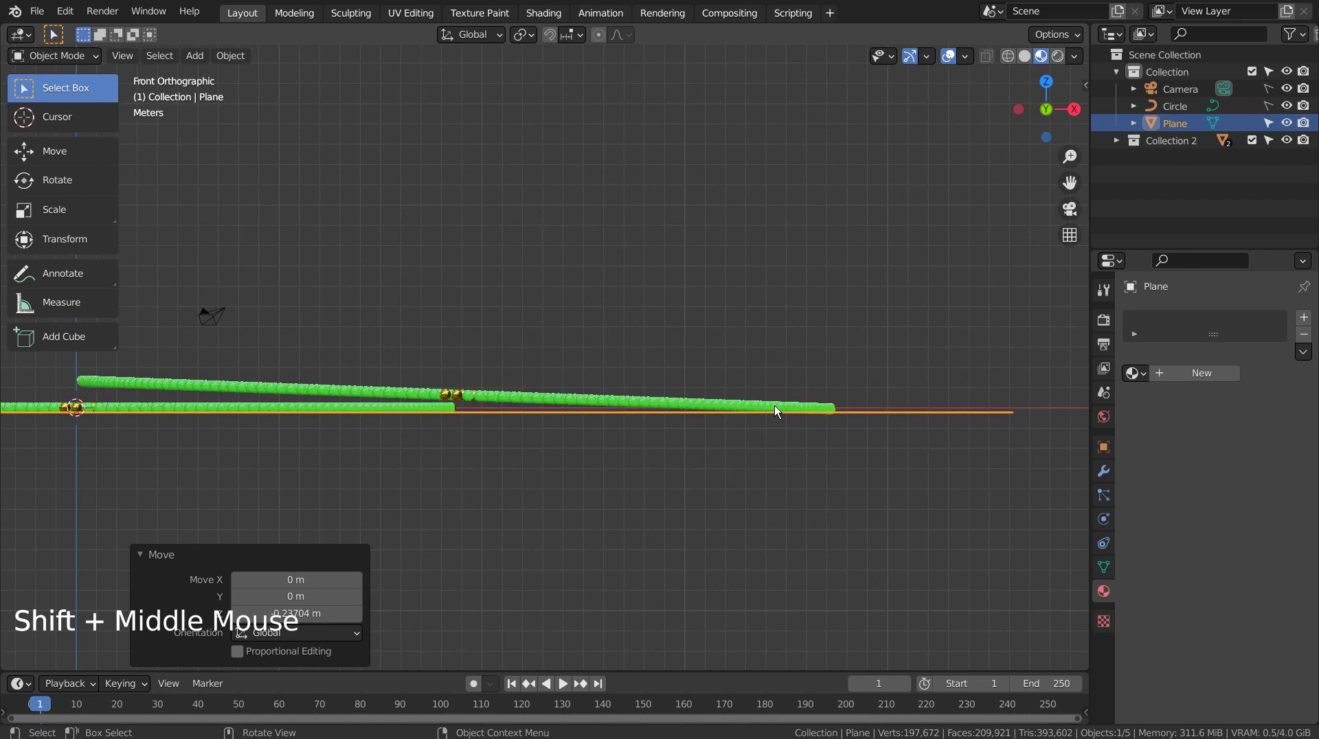
pyautogui.moveTo(775, 407); pyautogui.dragTo(661, 462, button='middle')
pyautogui.scroll(-7, 739, 441)
pyautogui.click(608, 490)
pyautogui.press('s')
pyautogui.click(975, 474)
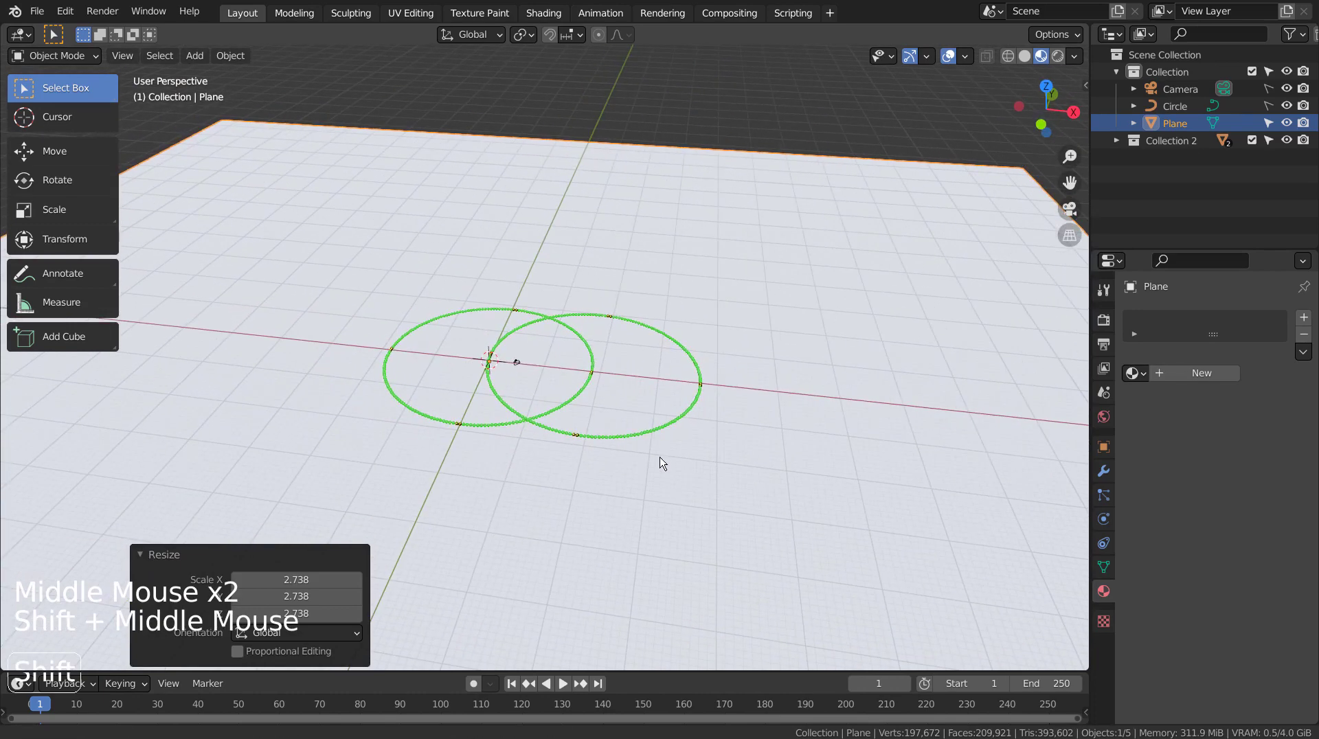
# Step: Align the camera to the current view and set its clip end to 1111 m
pyautogui.press('ctrl+alt+KP_0')
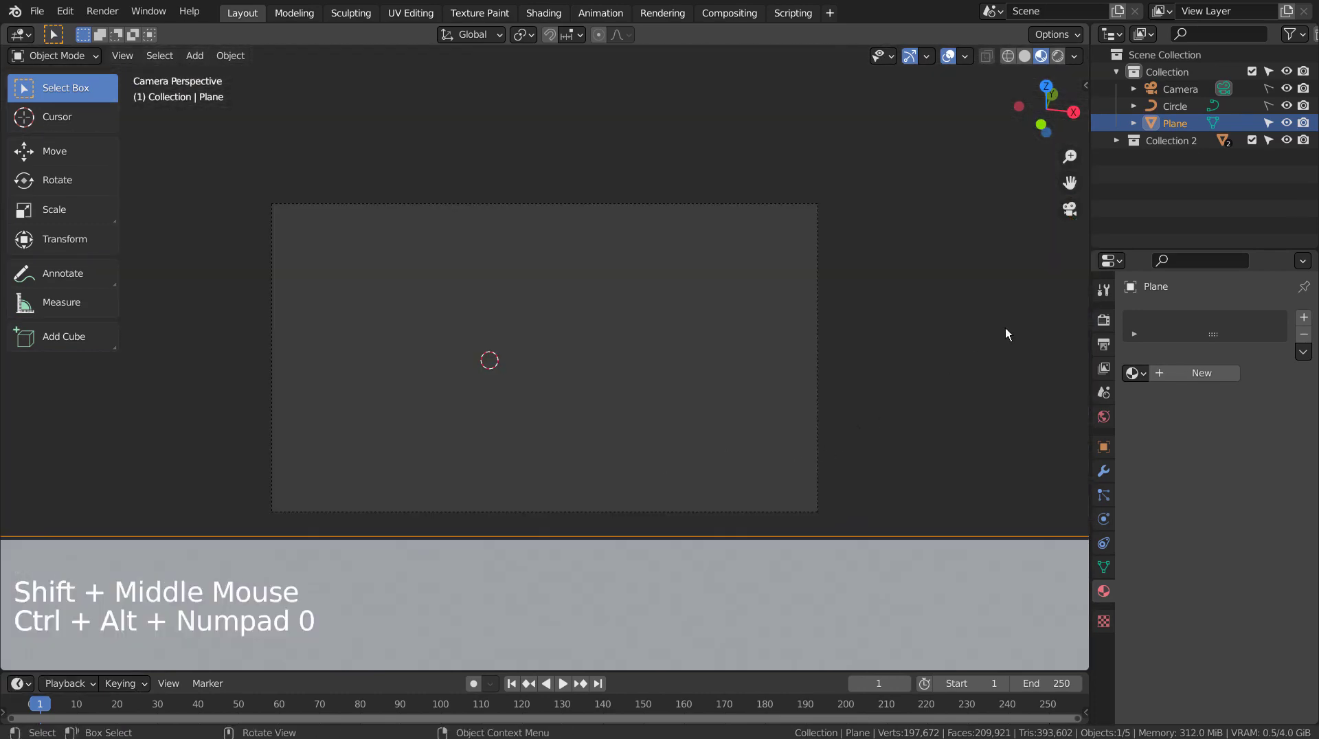
pyautogui.click(1180, 103)
pyautogui.click(1182, 91)
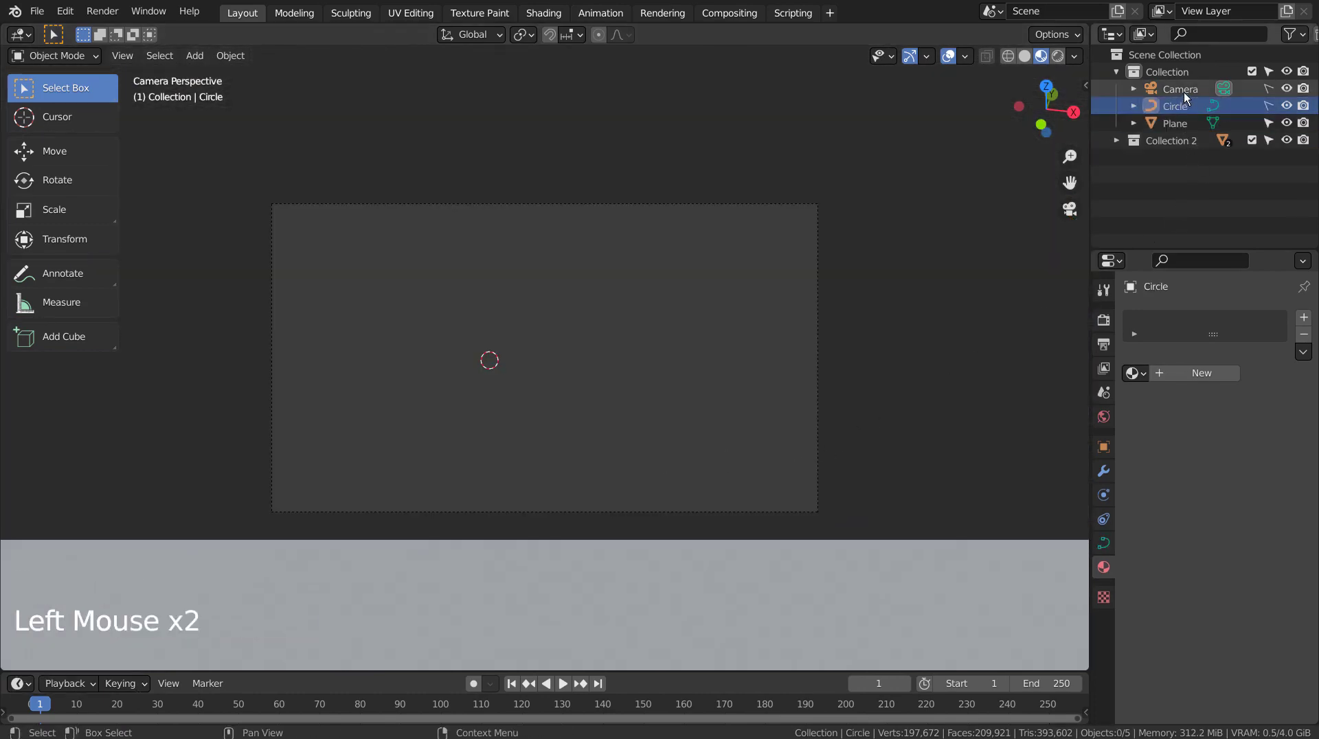
pyautogui.click(1183, 91)
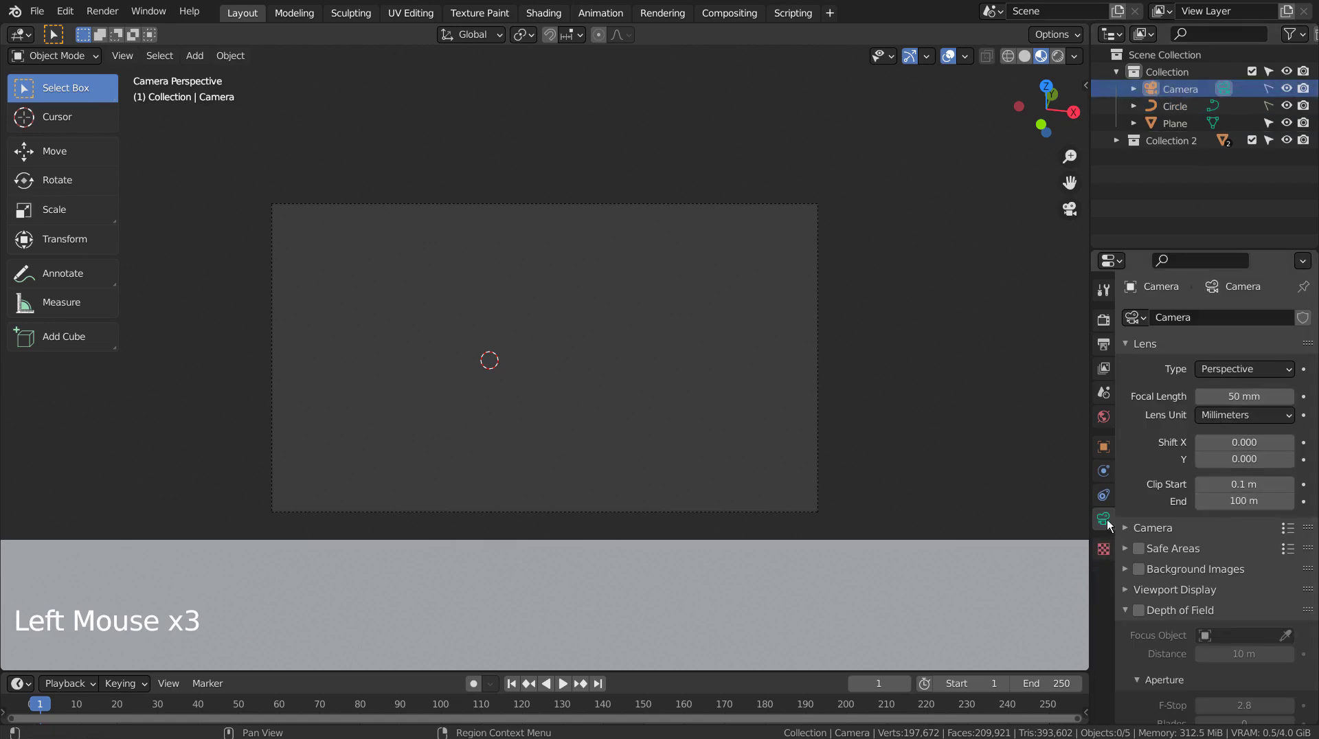
pyautogui.click(1244, 501)
pyautogui.write('1111')
pyautogui.press('Return')
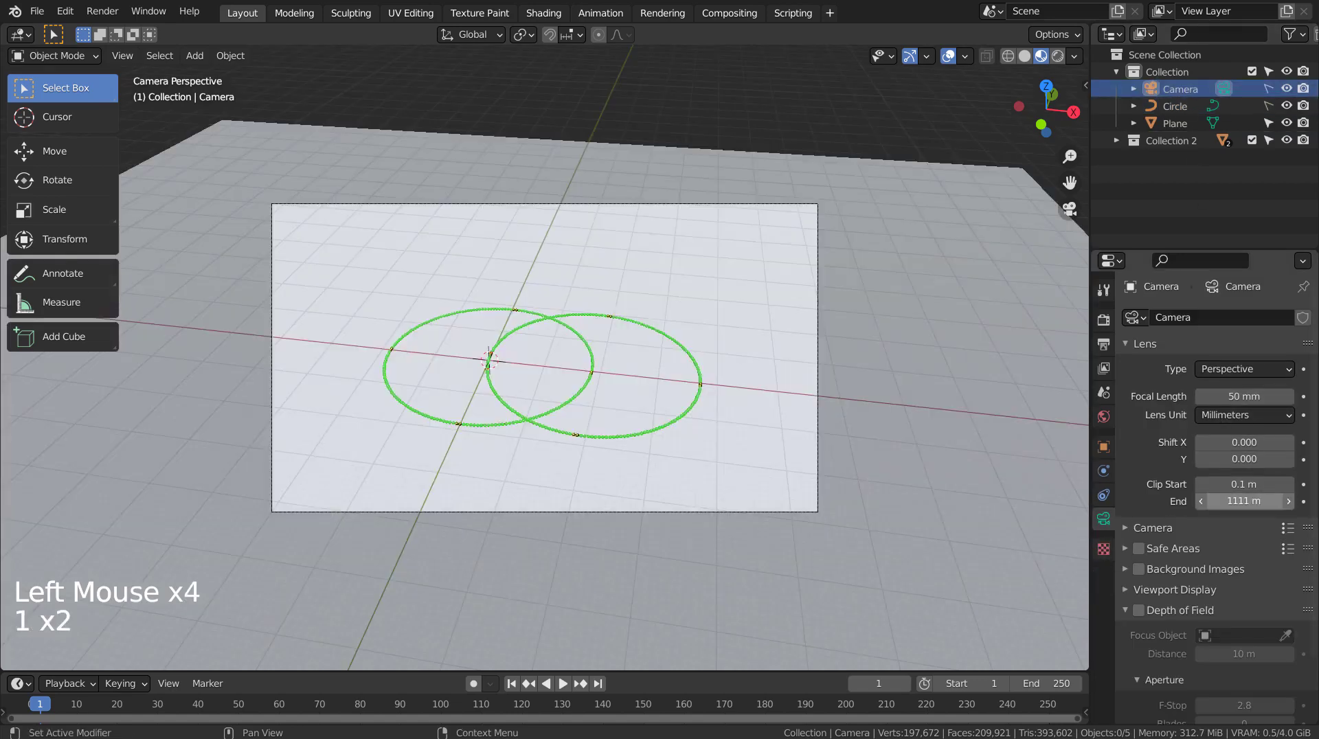
# Step: Walk the camera closer so that both rings fill most of the width of the camera frame
pyautogui.hotkey('shift', '`')
pyautogui.press('shift')
pyautogui.press('w')
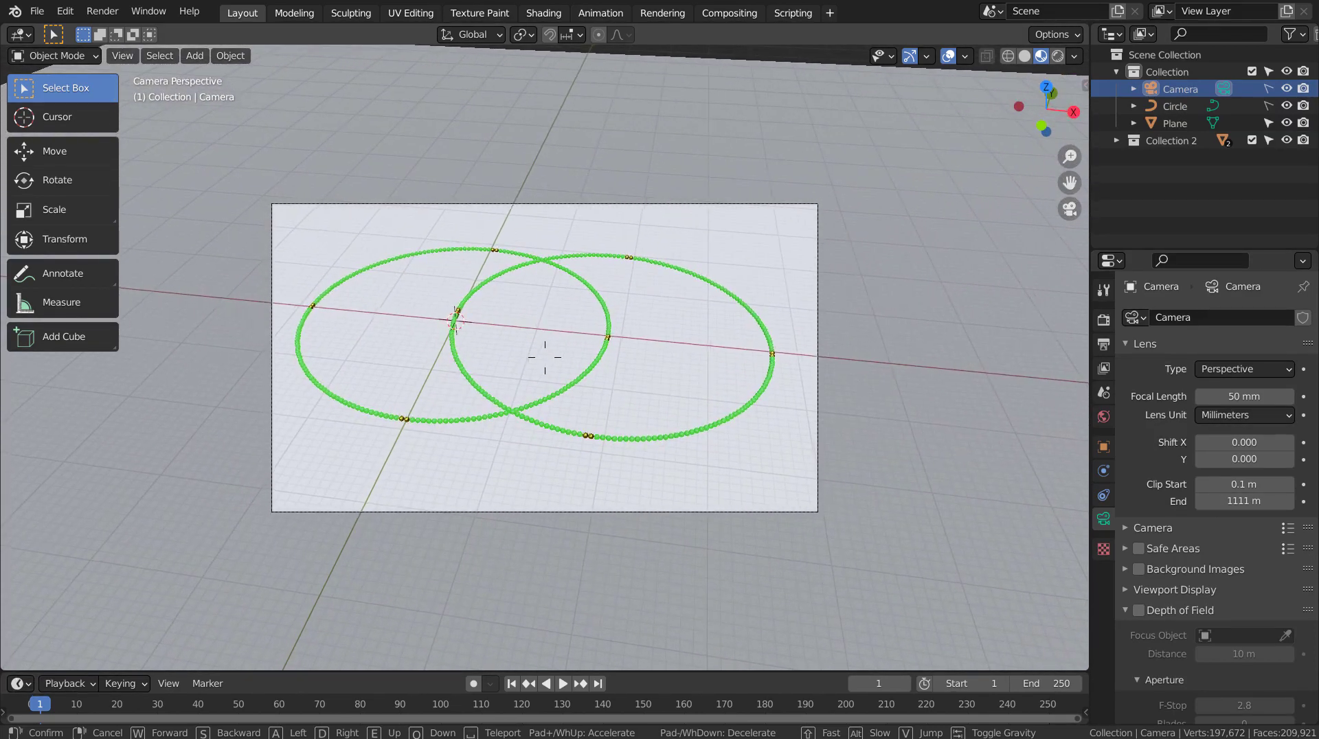
pyautogui.press('w')
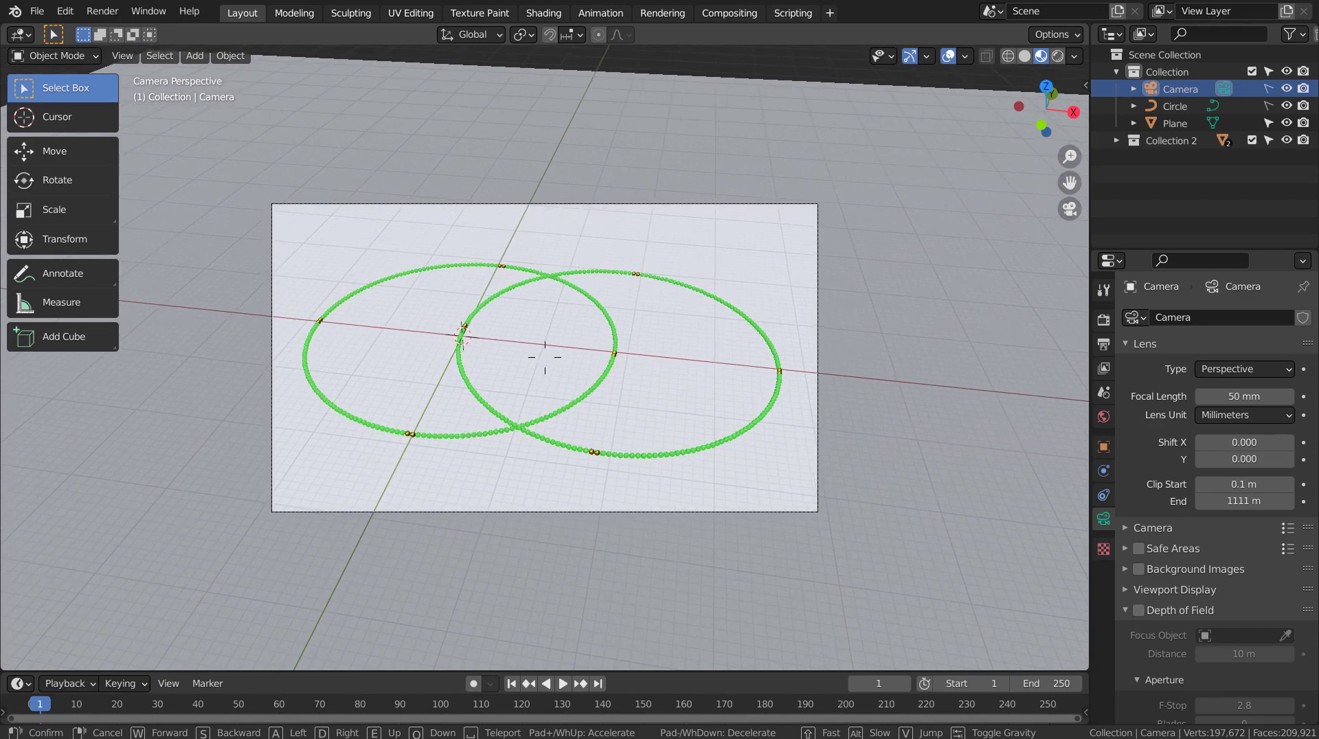
pyautogui.click(627, 457)
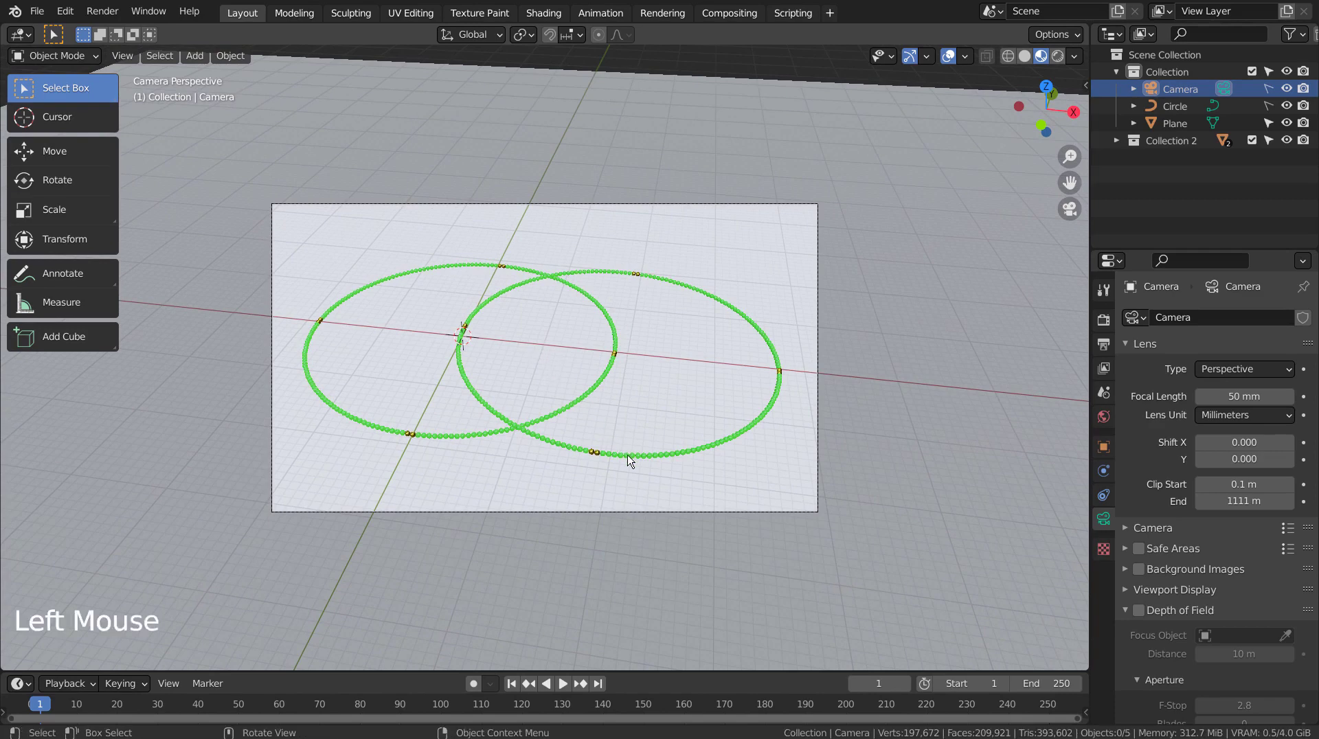
# Step: Make the tilted ring's green material its own copy and change its base colour to blue
pyautogui.click(1181, 410)
pyautogui.click(1260, 558)
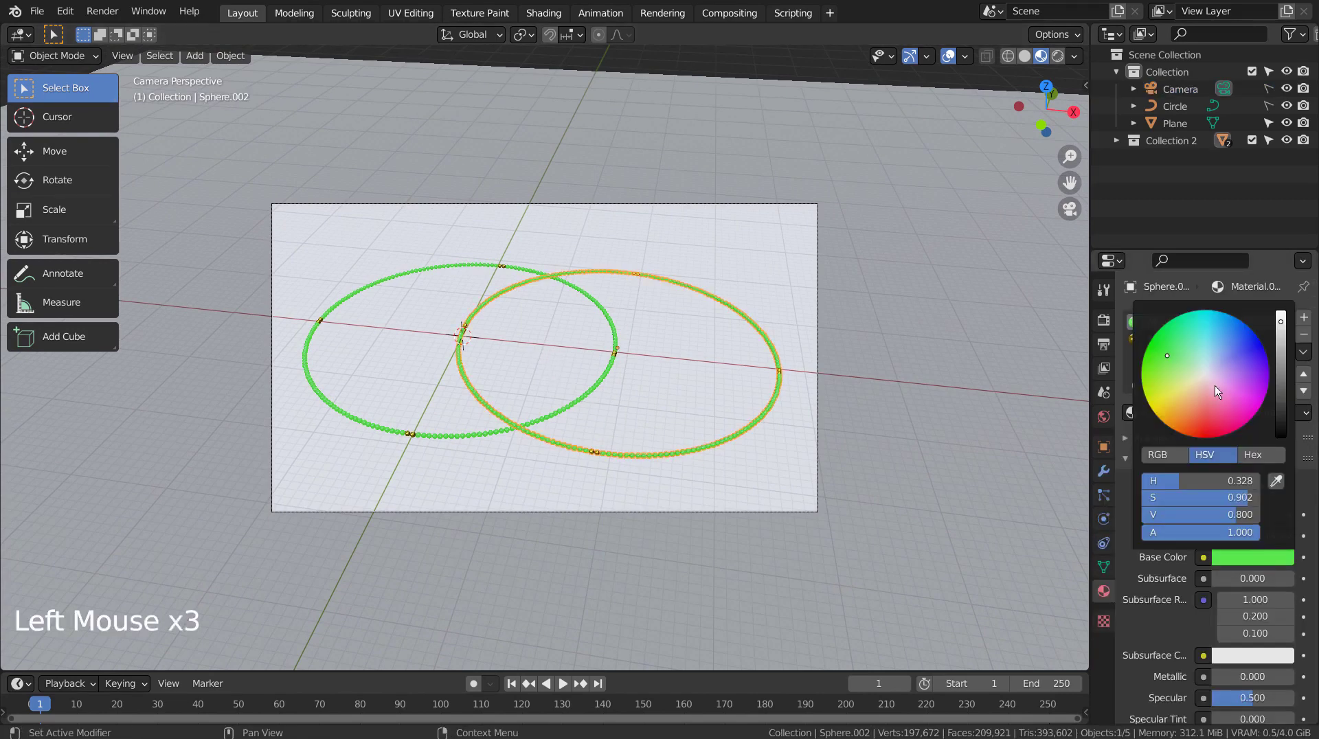
pyautogui.click(1229, 344)
# Step: Give the floor plane a new material with a light blue base colour, hue 0.586, saturation 0.416 and value 0.800
pyautogui.click(900, 435)
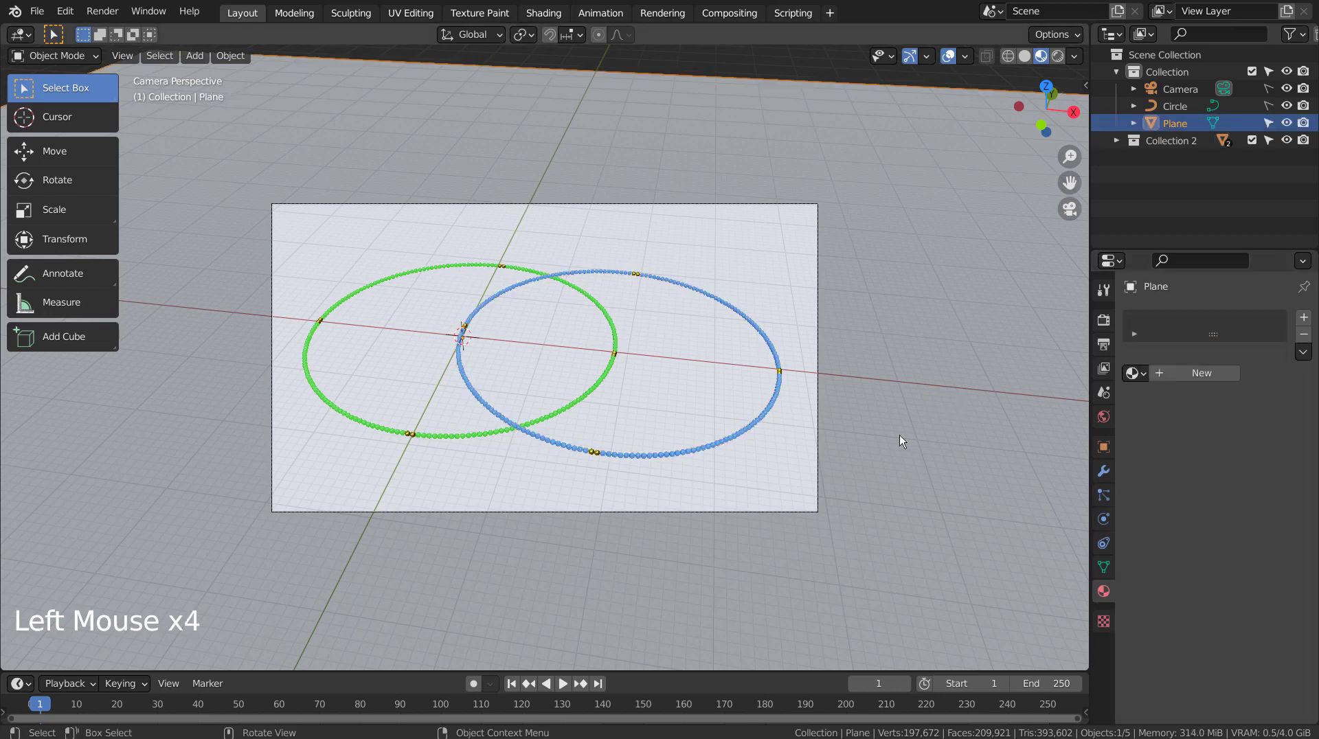
pyautogui.click(900, 477)
pyautogui.click(1205, 373)
pyautogui.click(1235, 527)
pyautogui.click(1235, 525)
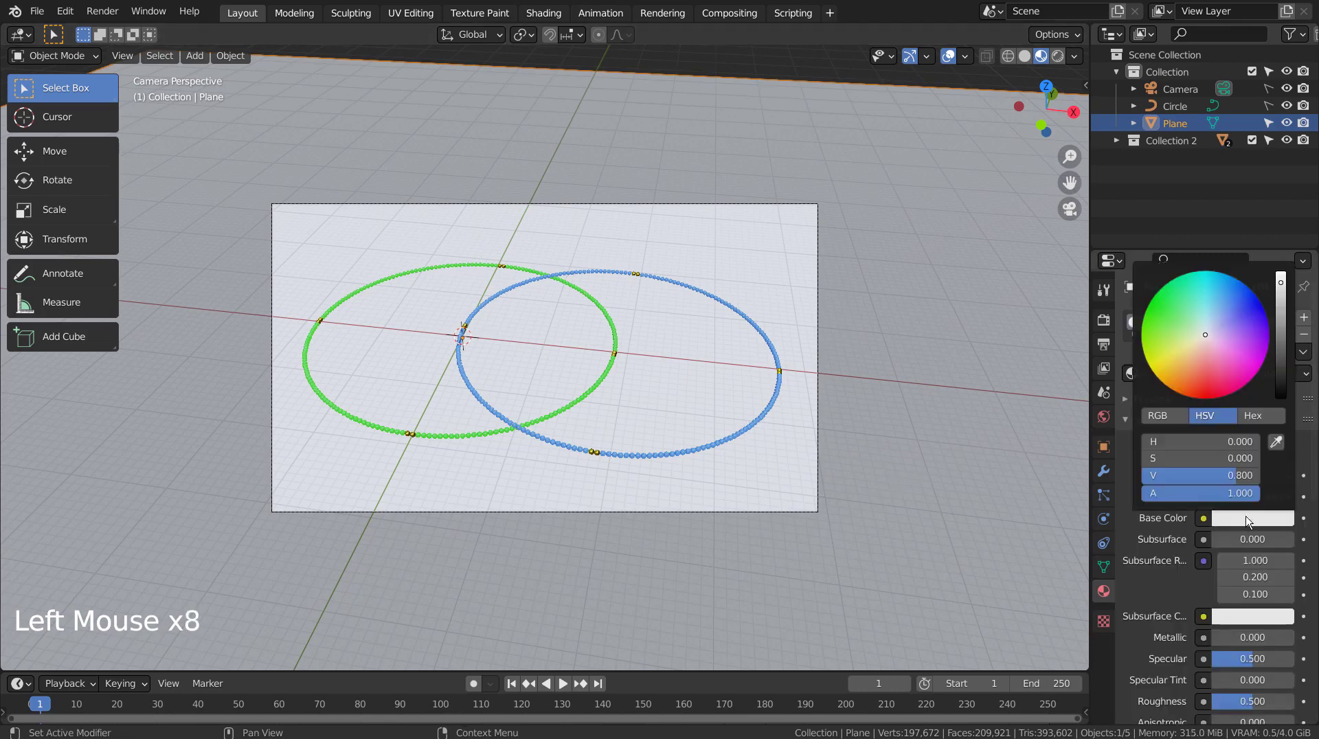
pyautogui.click(1212, 323)
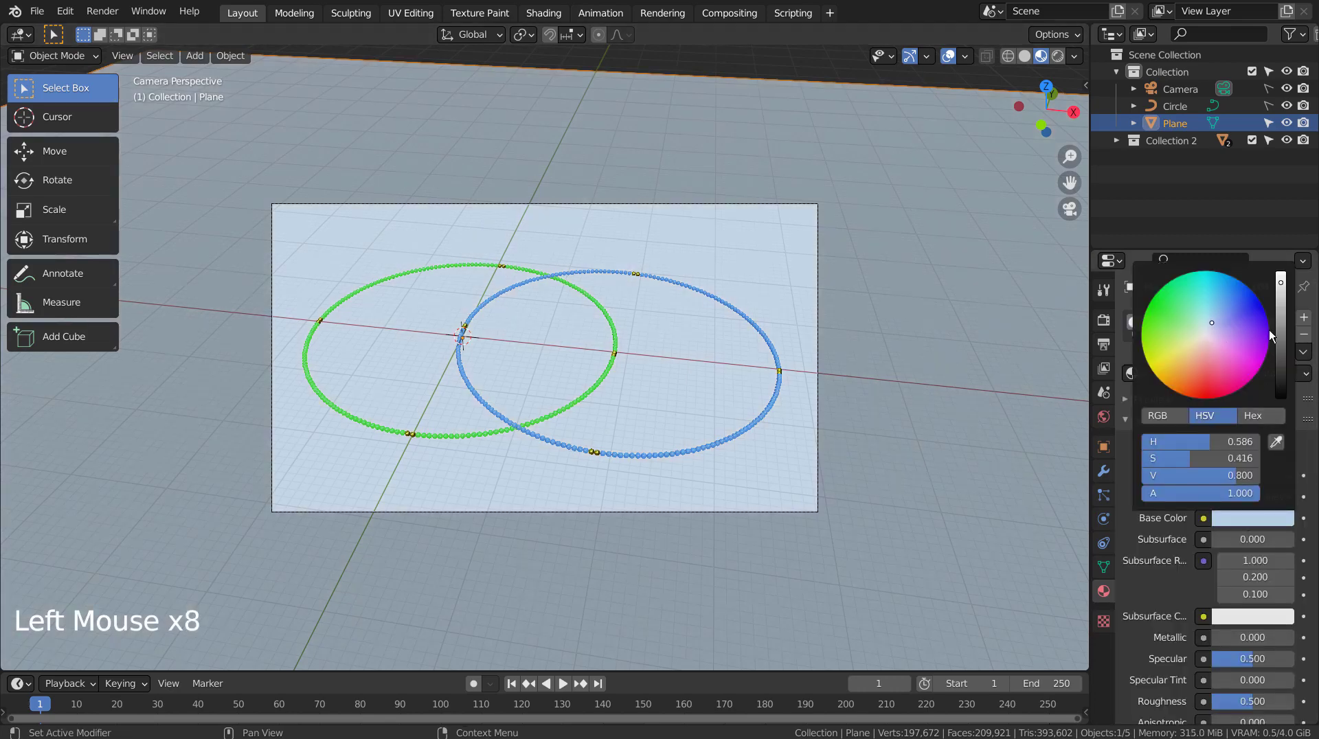
# Step: Set the floor material's Metallic to 0.942 and its Roughness to 0.136
pyautogui.click(1214, 639)
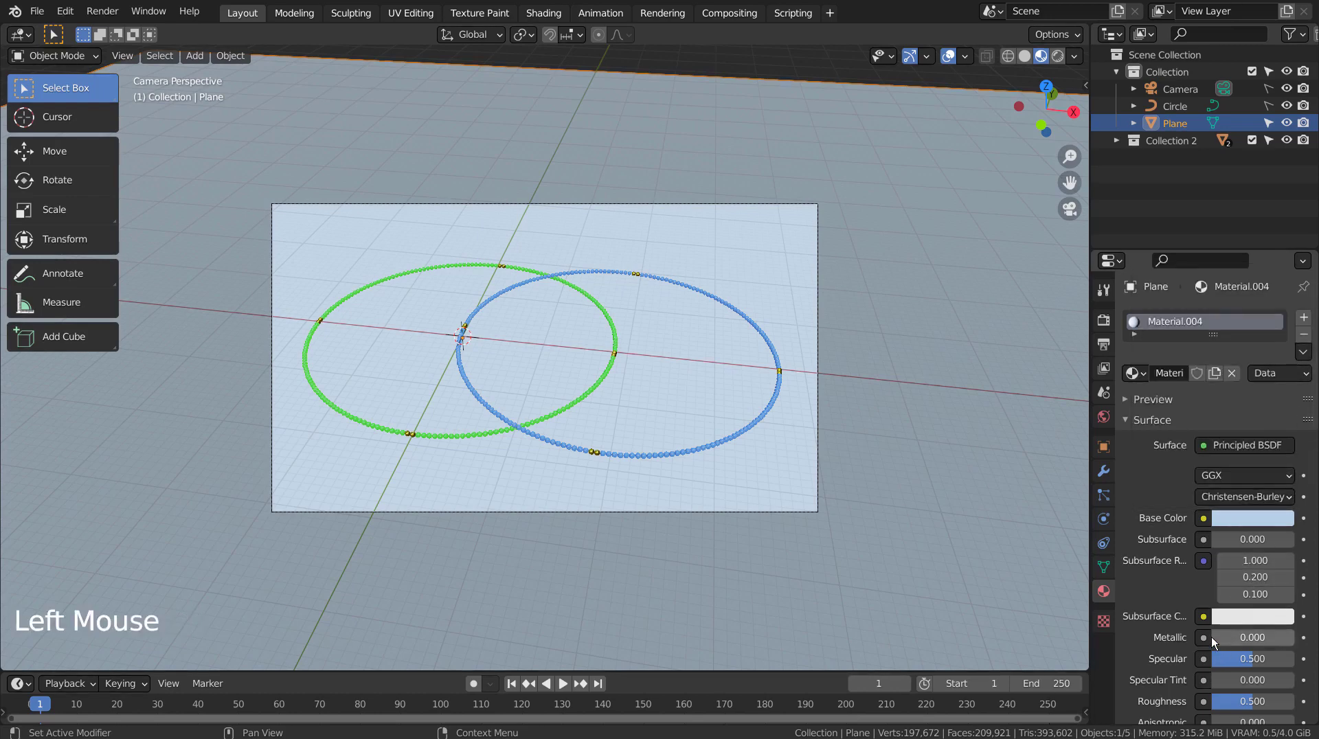
pyautogui.moveTo(1214, 632); pyautogui.dragTo(1288, 637)
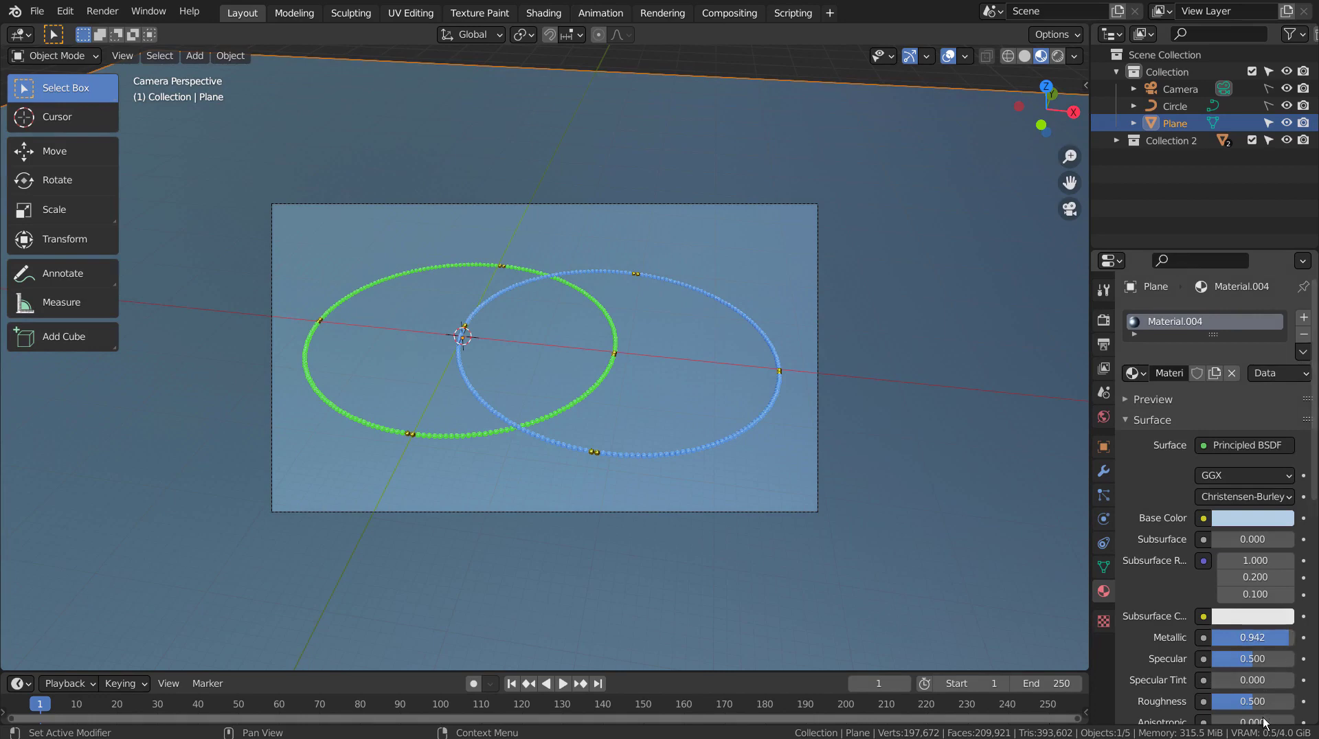
pyautogui.moveTo(1239, 708); pyautogui.dragTo(1224, 701)
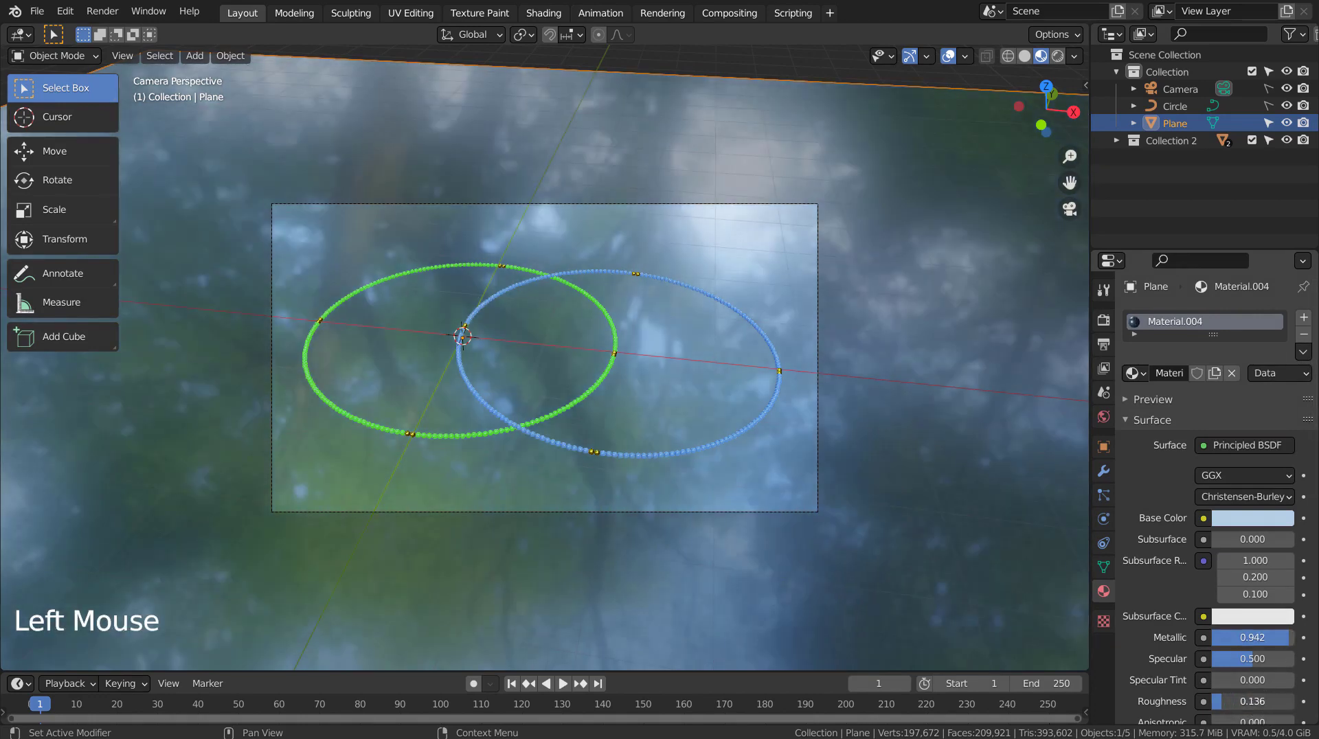
# Step: Preview the scene with rendered viewport shading and nudge the camera so both rings sit slightly higher in the frame
pyautogui.click(1058, 56)
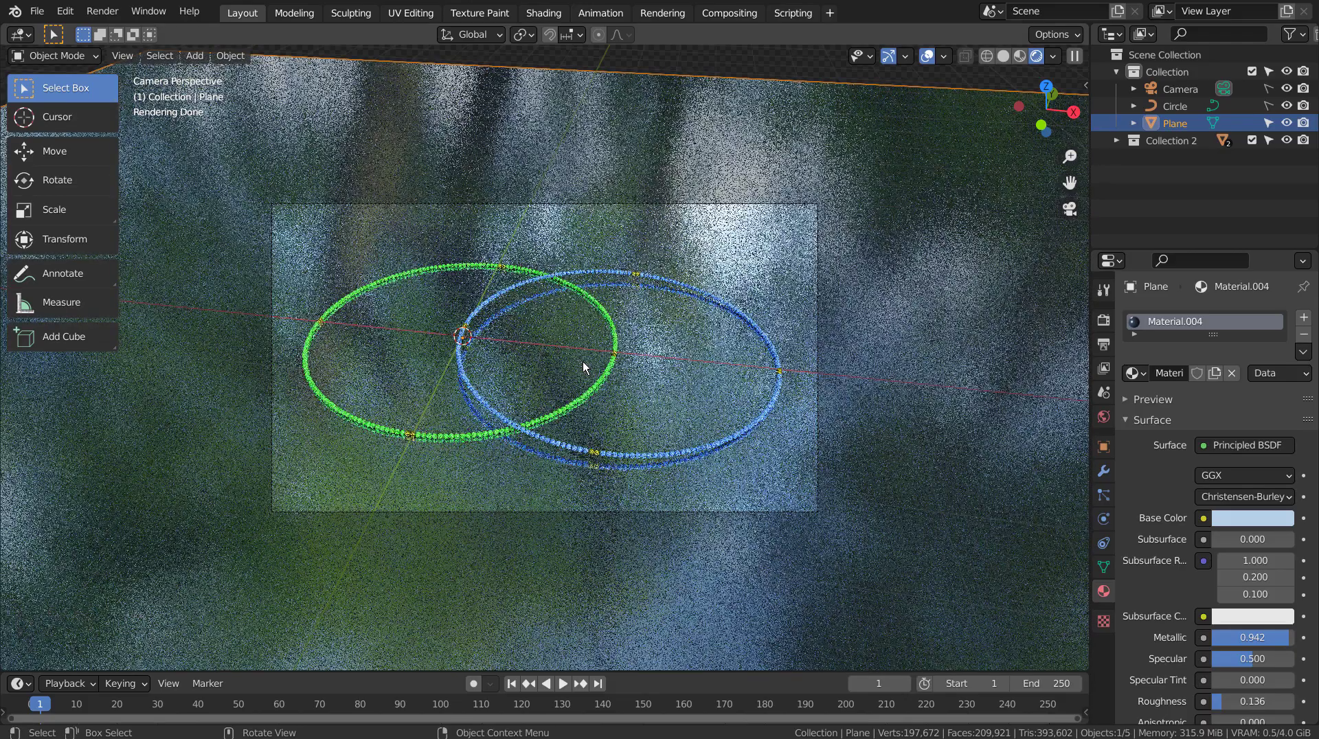
pyautogui.scroll(3, 583, 362)
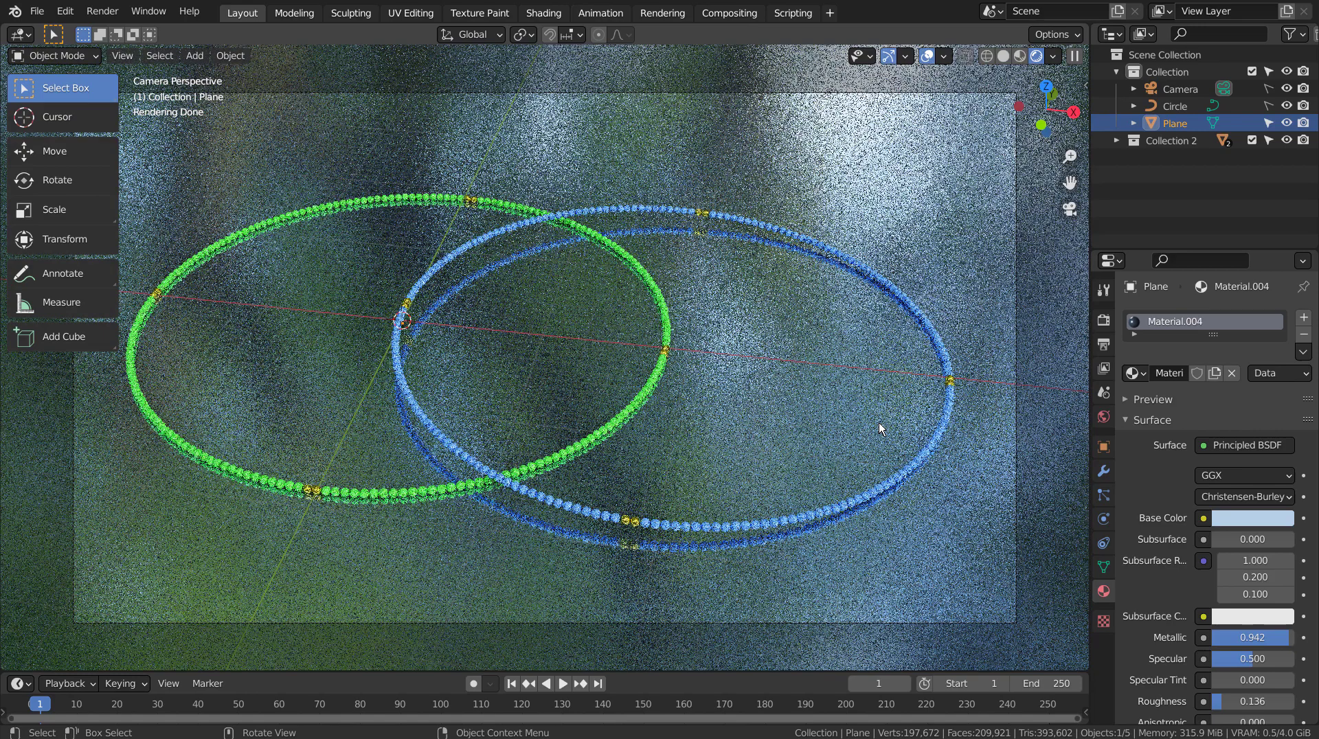
pyautogui.scroll(-1, 879, 424)
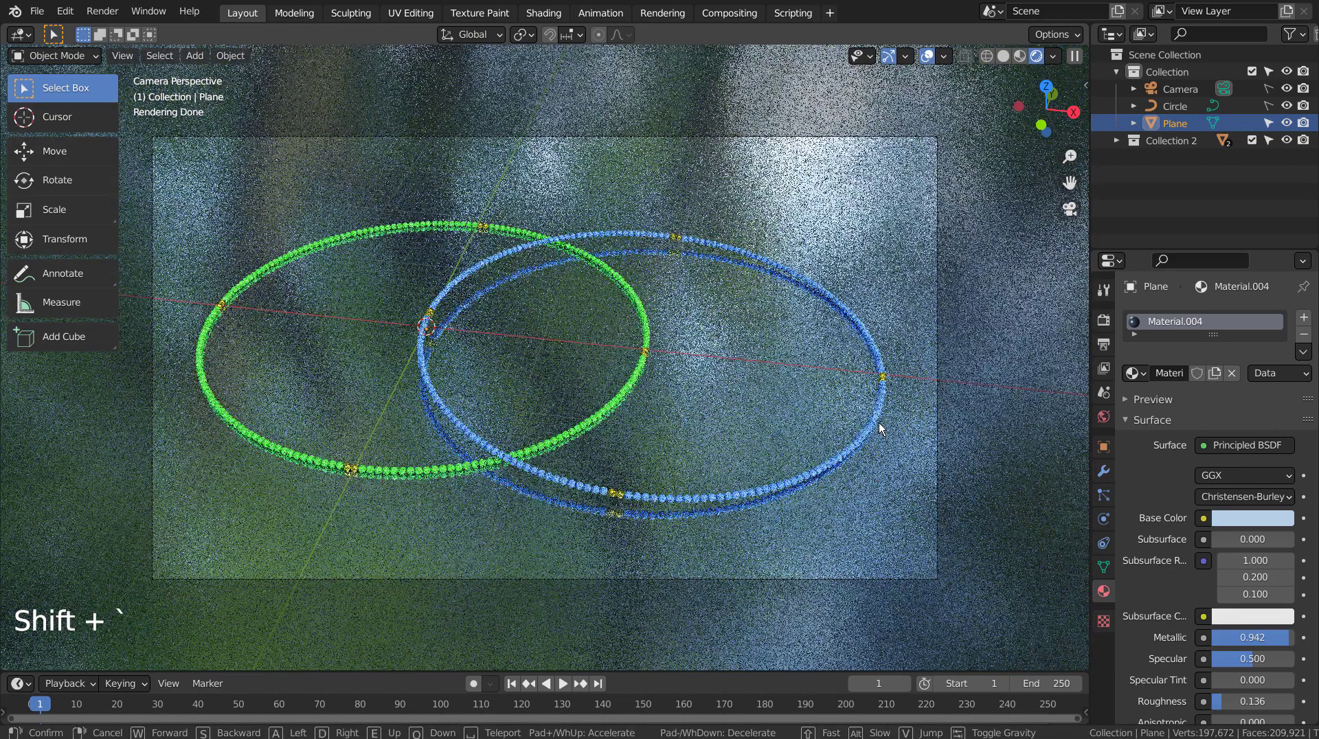
pyautogui.hotkey('shift', '`')
pyautogui.click(721, 371)
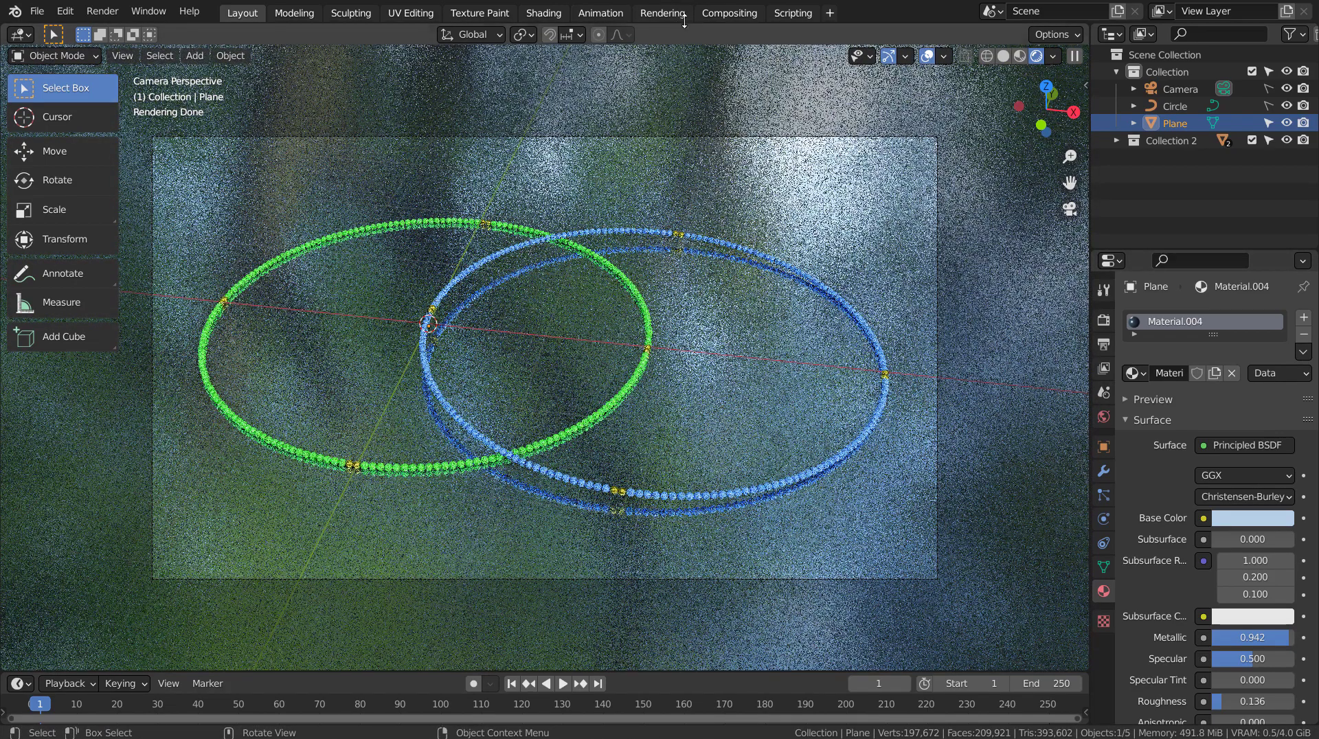
pyautogui.click(727, 13)
pyautogui.click(199, 33)
pyautogui.click(233, 14)
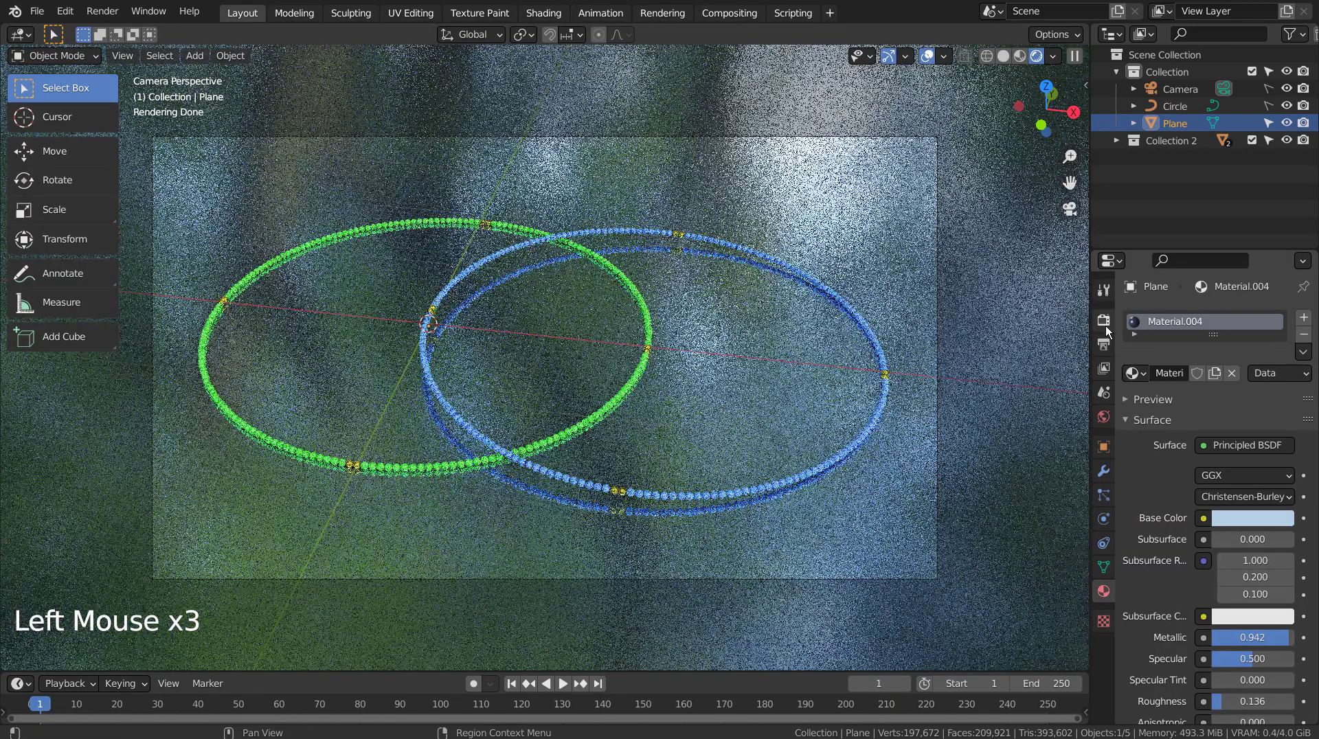
# Step: Set the Cycles render sample count to 32
pyautogui.click(1106, 326)
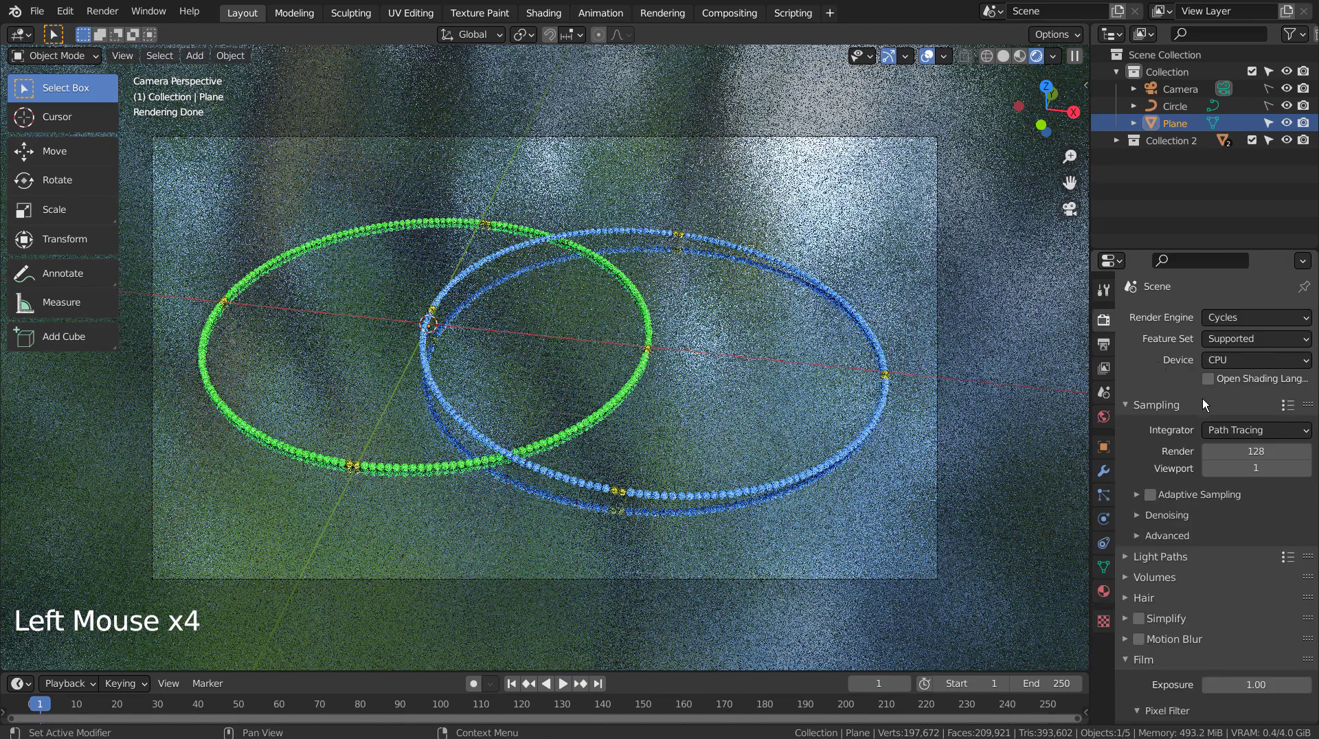
pyautogui.click(1243, 451)
pyautogui.write('32')
pyautogui.press('Return')
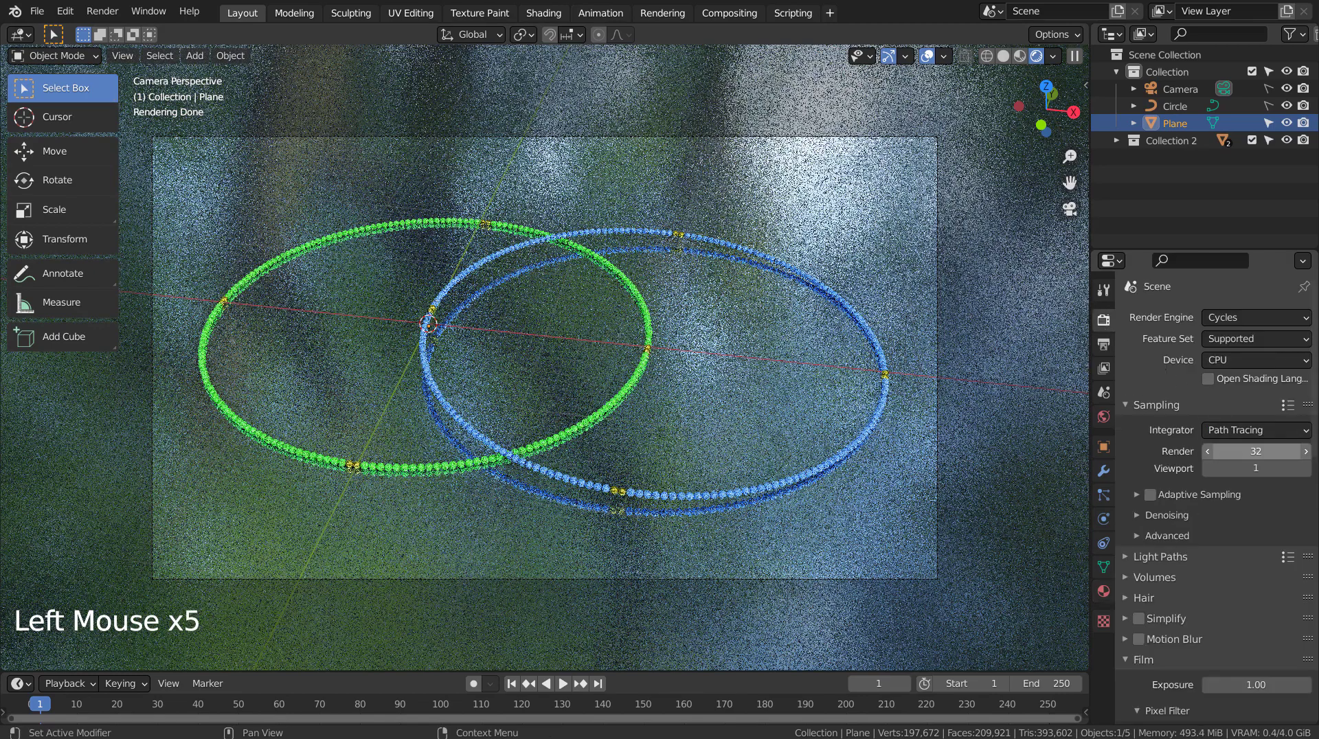
# Step: Save the file and render the current frame with the viewport switched to solid shading
pyautogui.click(998, 213)
pyautogui.click(1003, 55)
pyautogui.click(739, 151)
pyautogui.hotkey('ctrl', 's')
pyautogui.press('F12')
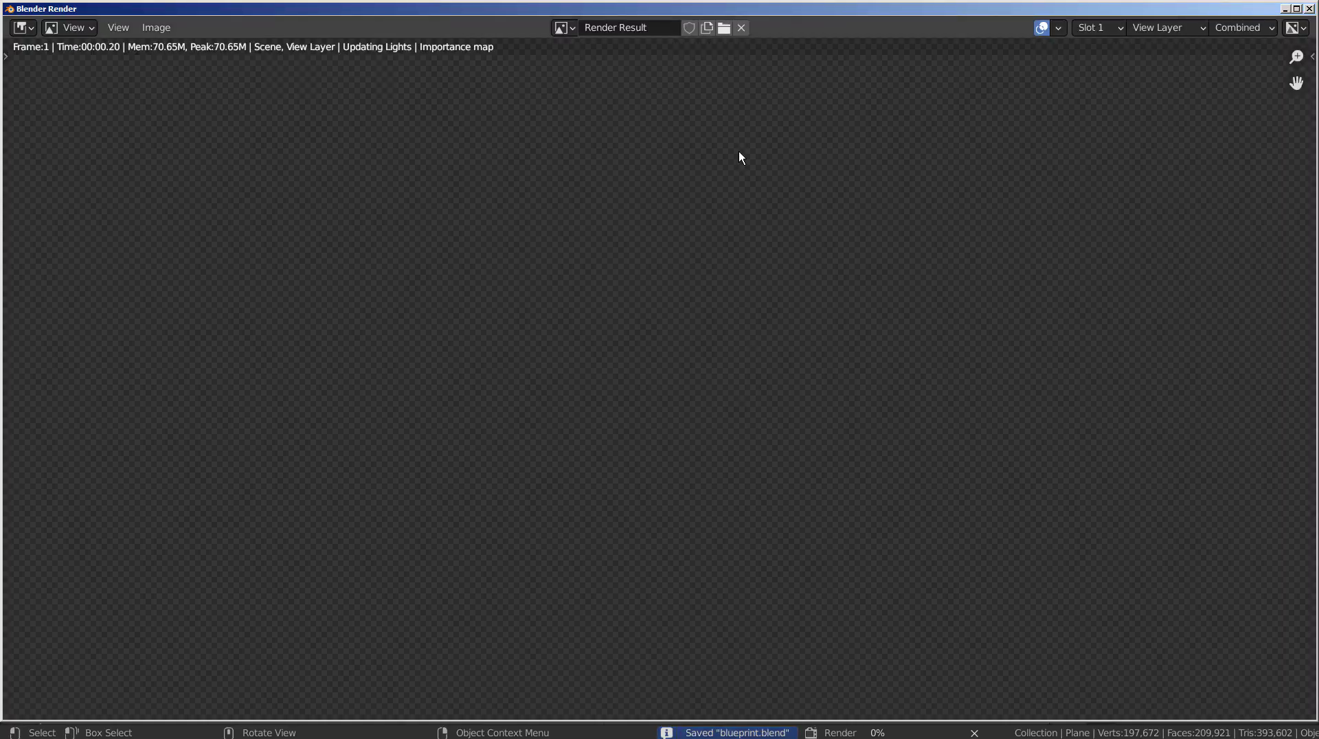